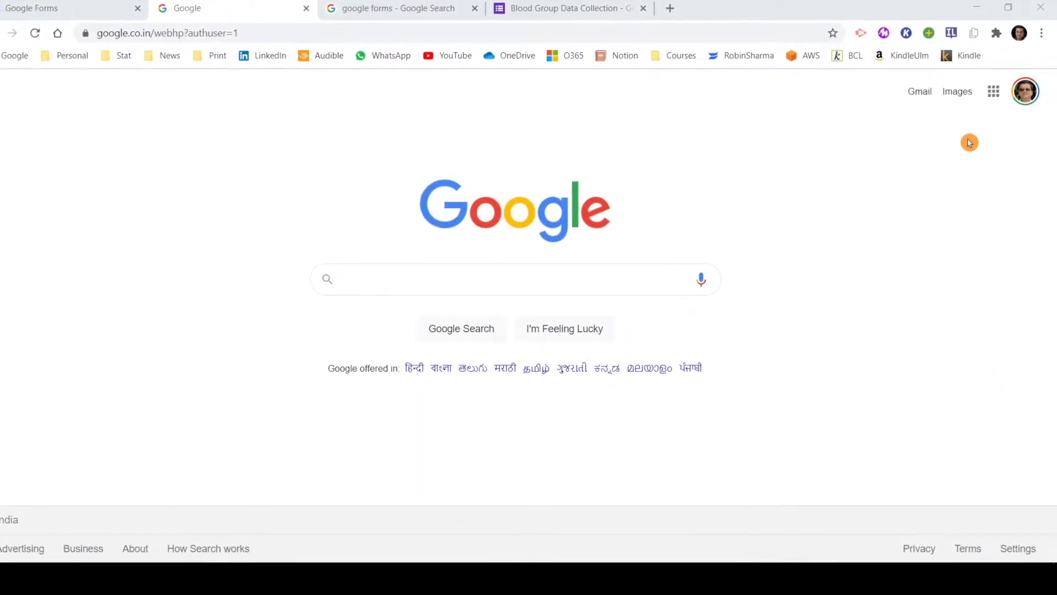
# Step: Go to Google Drive and start a new Google Form from a template
pyautogui.click(982, 83)
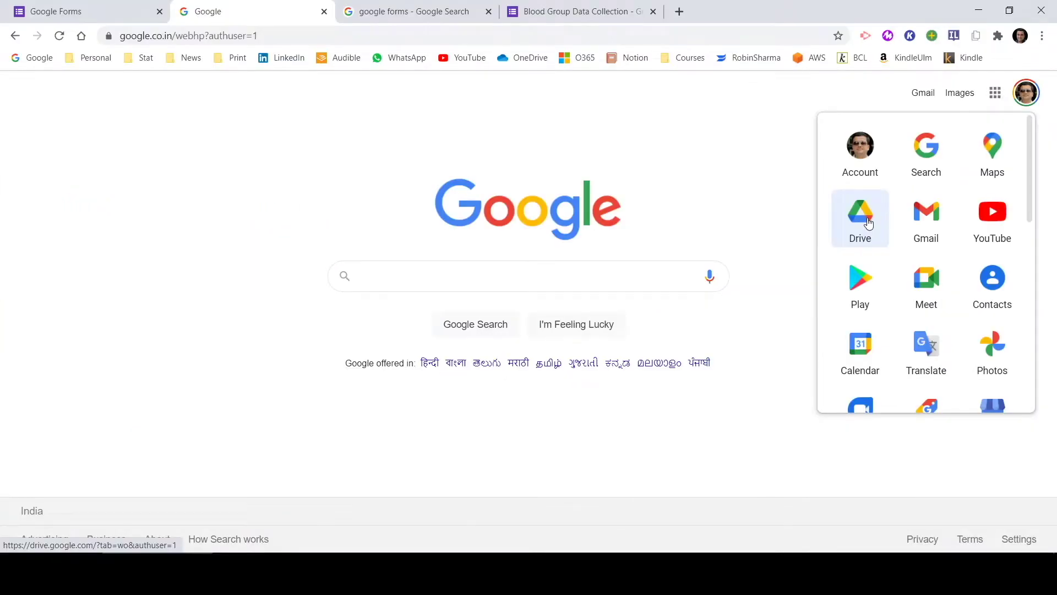
pyautogui.click(869, 223)
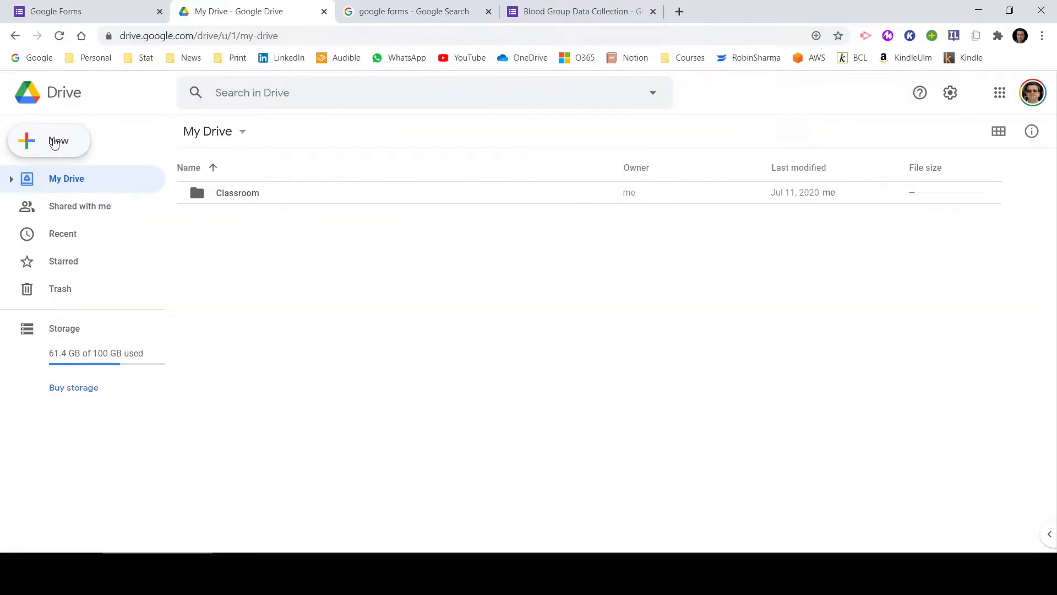
pyautogui.click(54, 142)
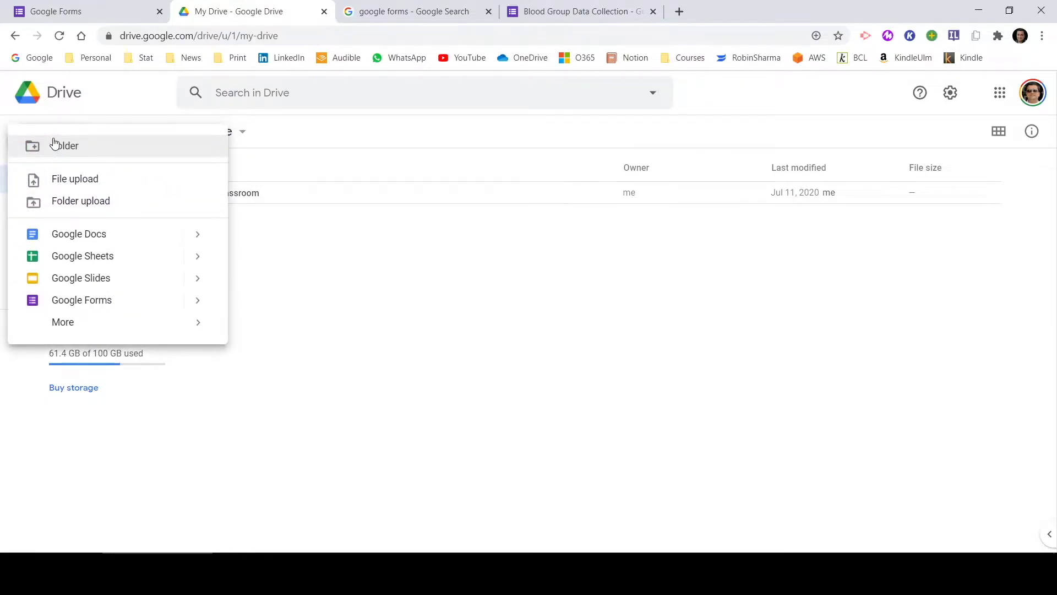
pyautogui.click(99, 170)
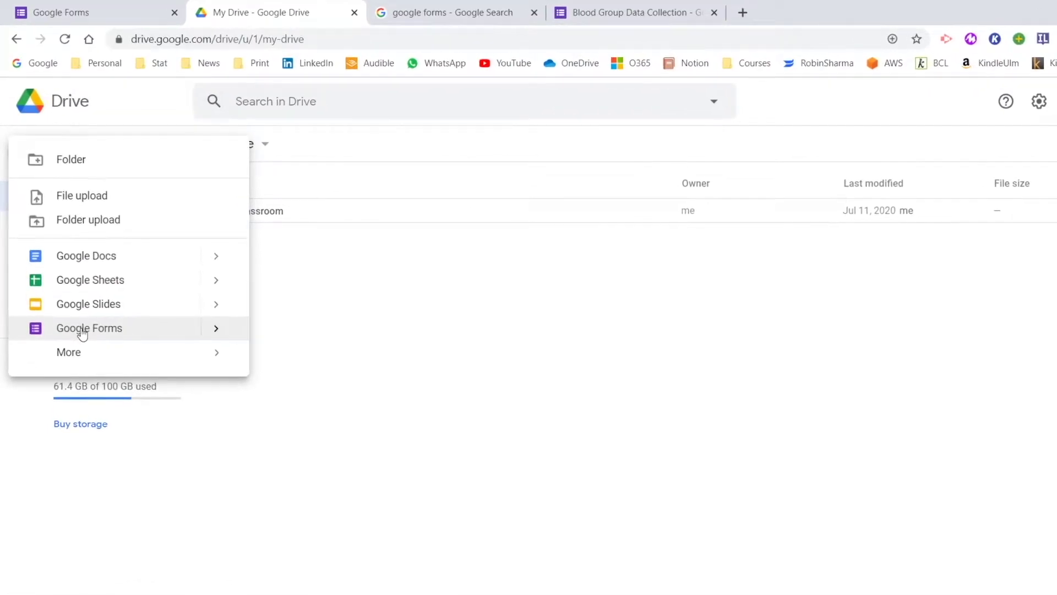
pyautogui.moveTo(222, 341)
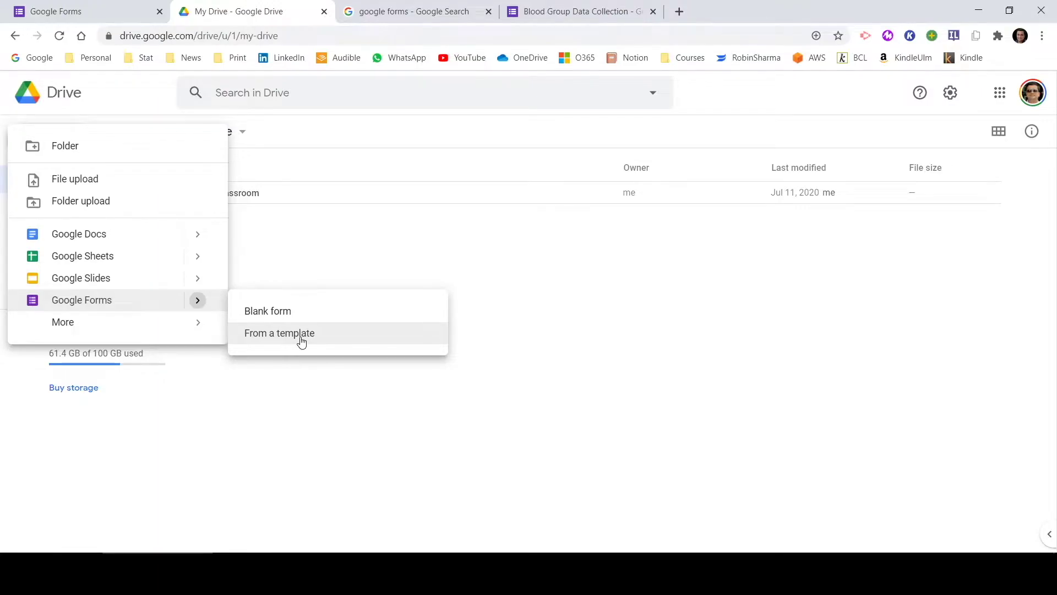
pyautogui.click(301, 342)
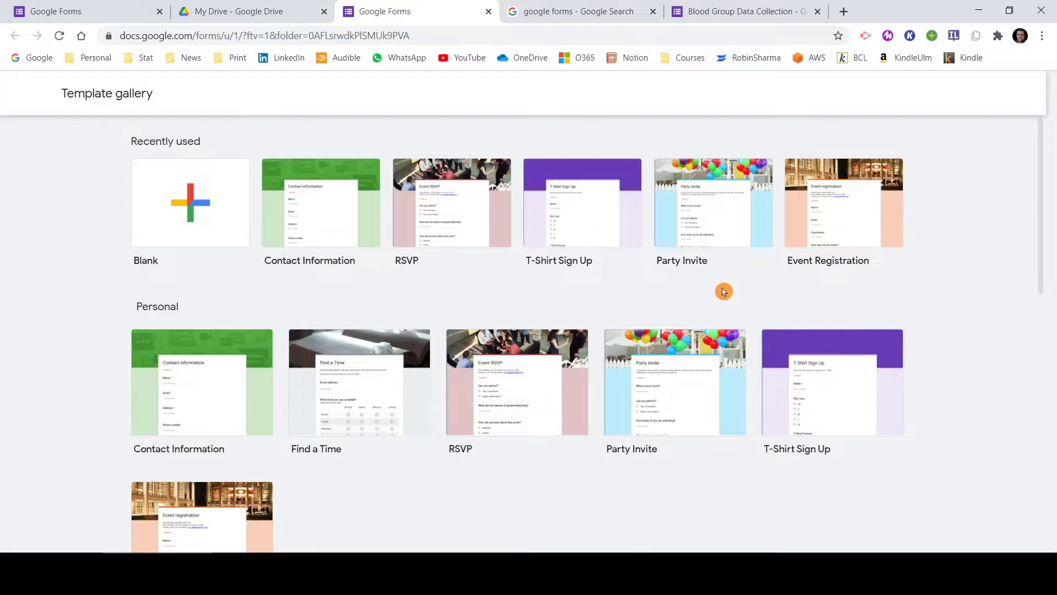
# Step: Load forms.google.com in a new browser tab
pyautogui.click(844, 11)
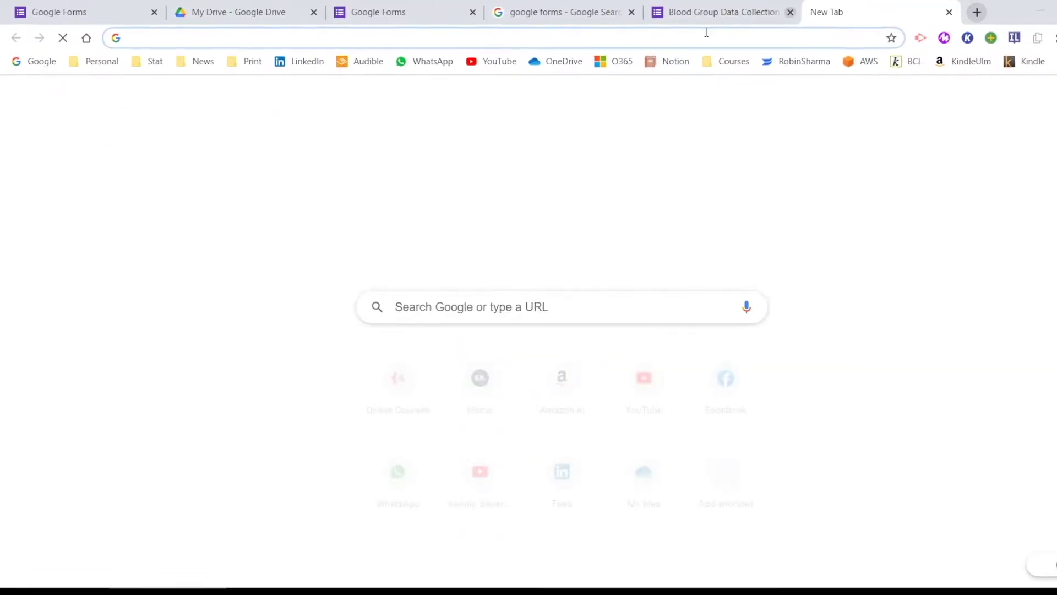
pyautogui.click(356, 40)
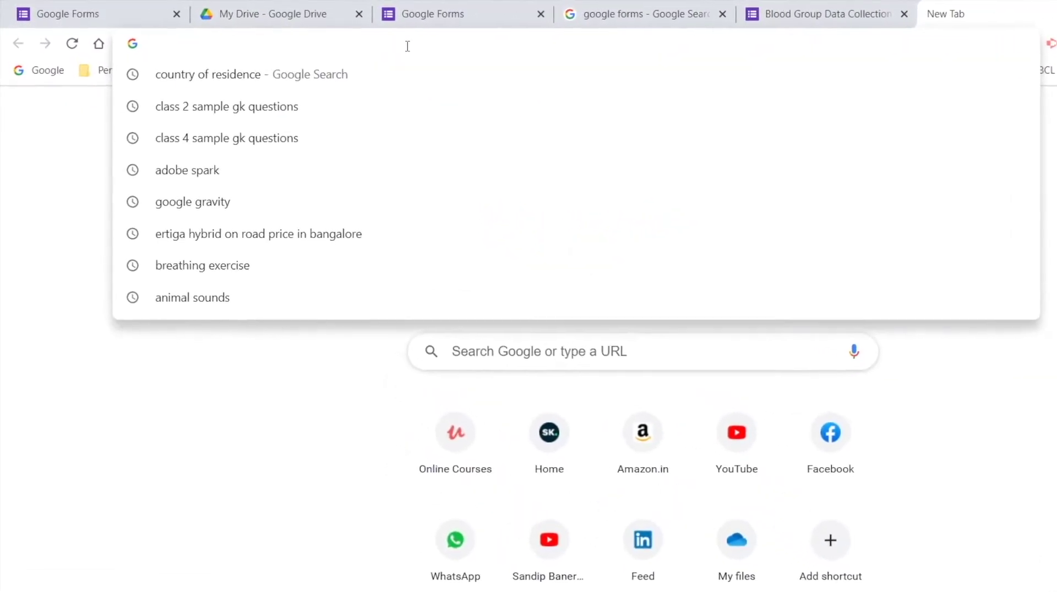
pyautogui.write('forms.google.com')
pyautogui.press('Return')
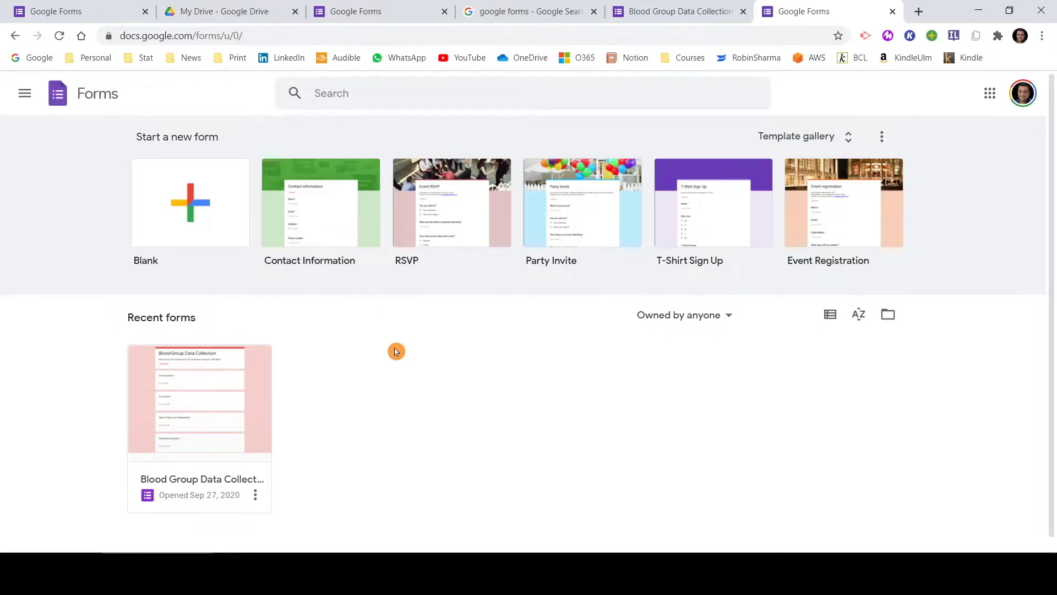
# Step: Switch to the template gallery tab, then to the Google Forms search results
pyautogui.click(380, 12)
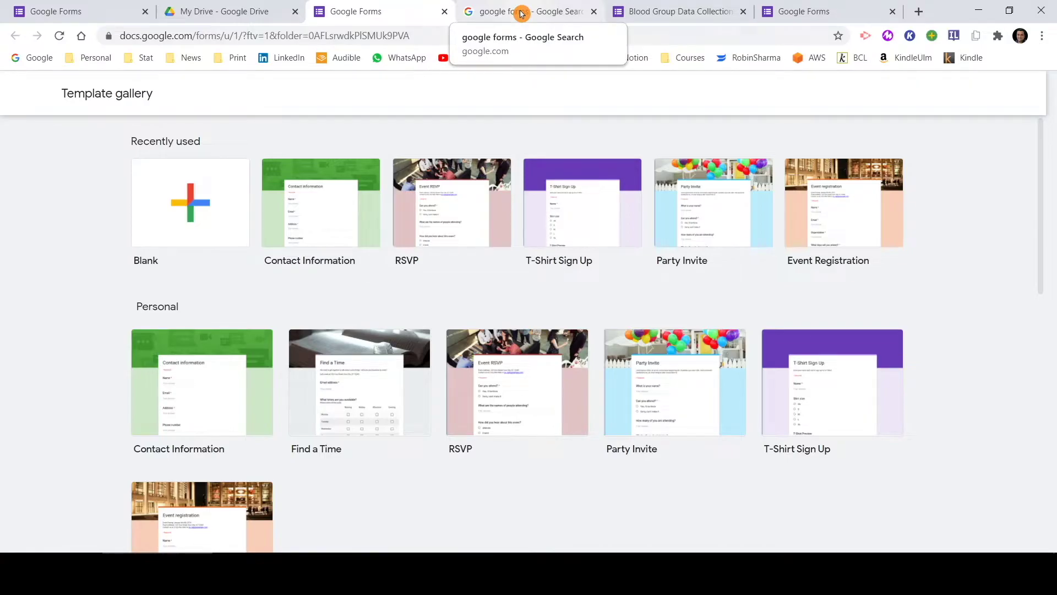
pyautogui.click(520, 13)
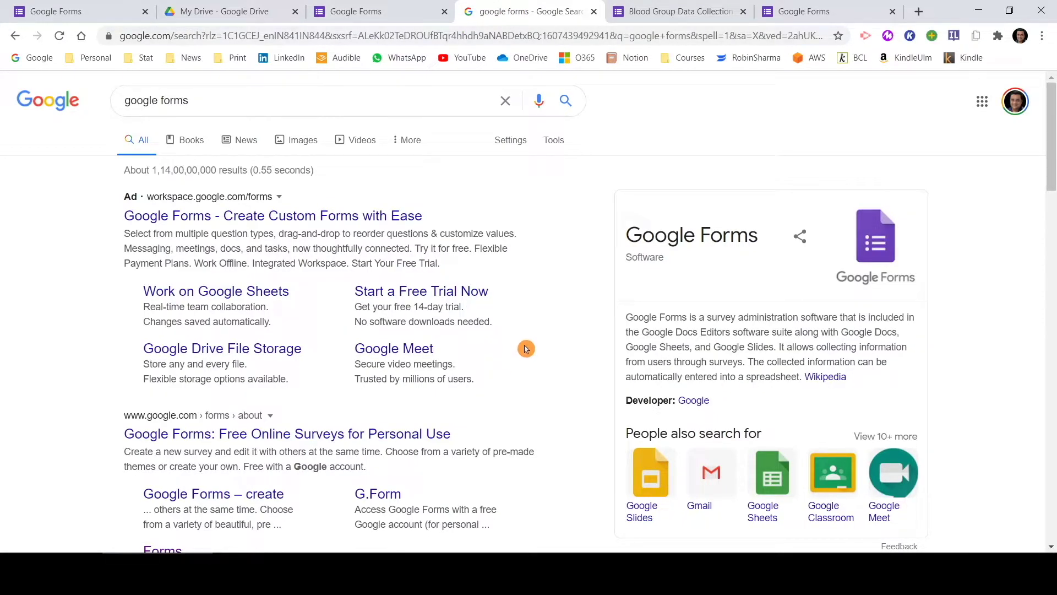
pyautogui.scroll(-3, 521, 352)
pyautogui.scroll(3, 549, 304)
# Step: Return to My Drive and create a new blank Google Form
pyautogui.click(229, 4)
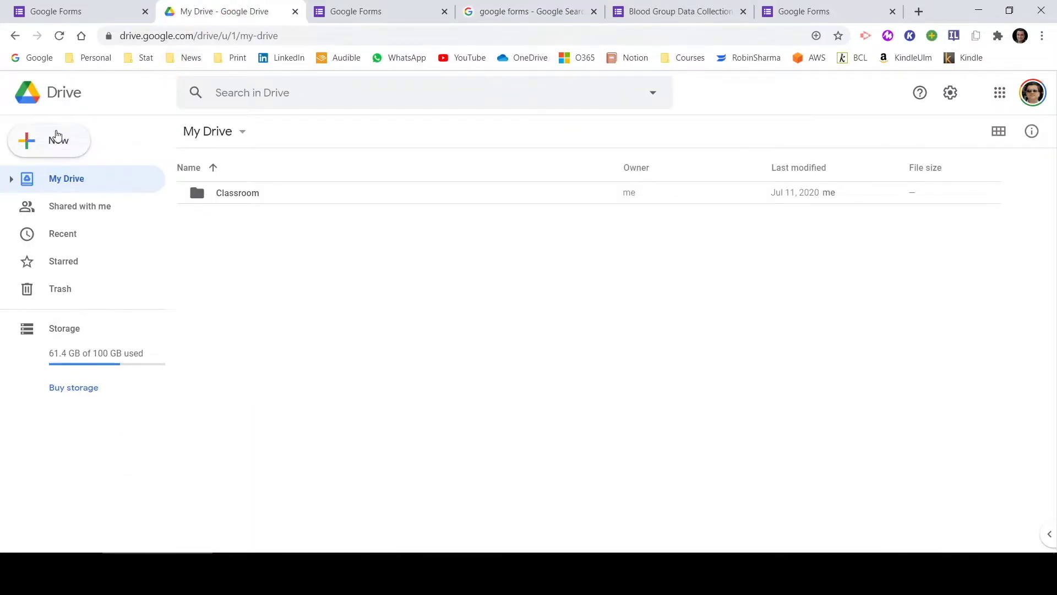
pyautogui.click(48, 147)
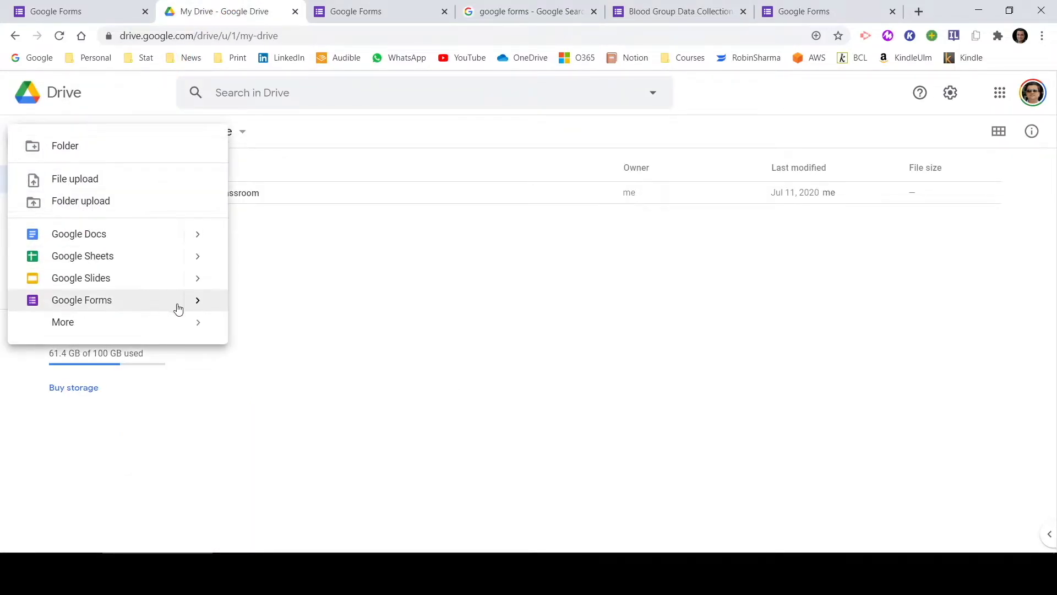
pyautogui.moveTo(199, 306)
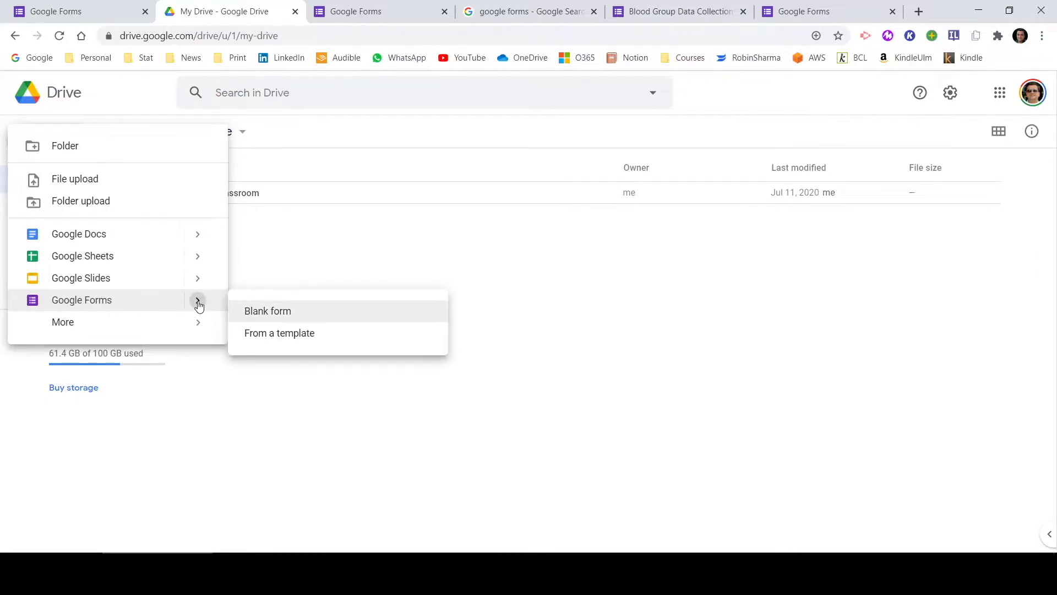
pyautogui.click(291, 313)
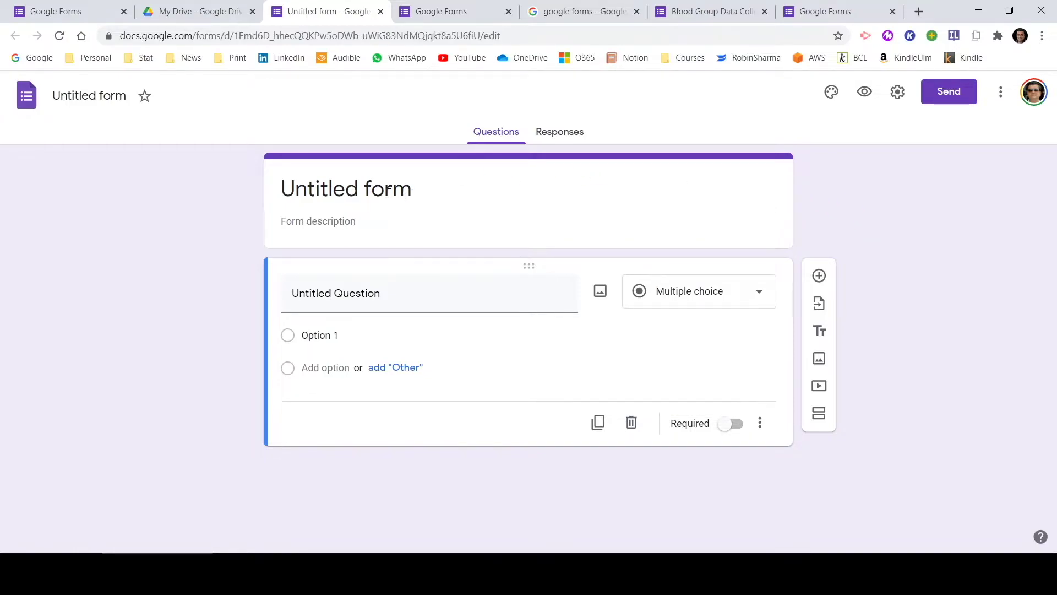
# Step: Retitle the form 'Survey Form' and select the first question card
pyautogui.click(389, 192)
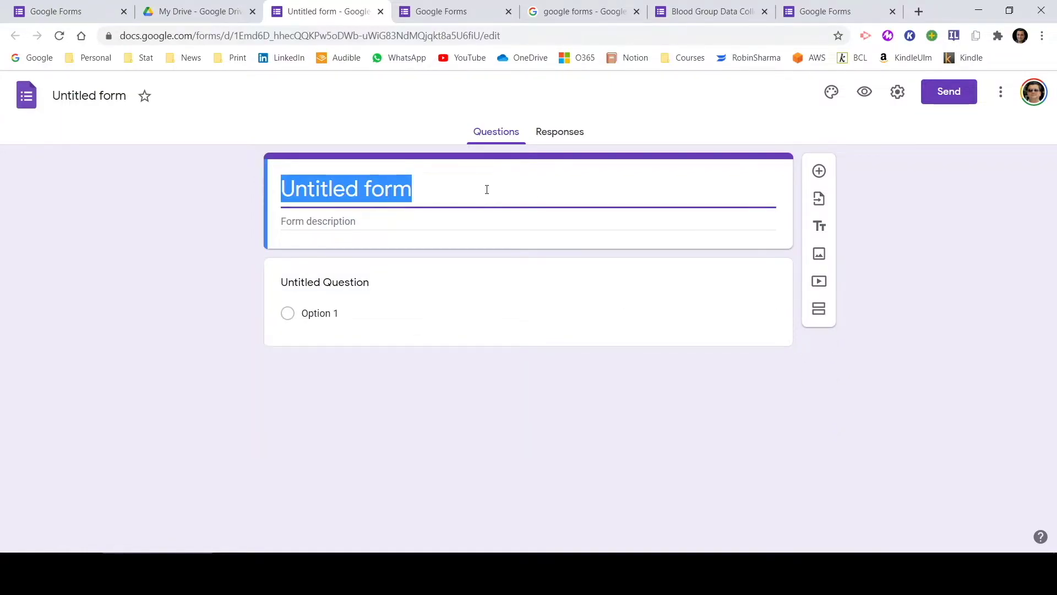
pyautogui.write('Survey')
pyautogui.click(488, 192)
pyautogui.write('Form')
pyautogui.click(386, 222)
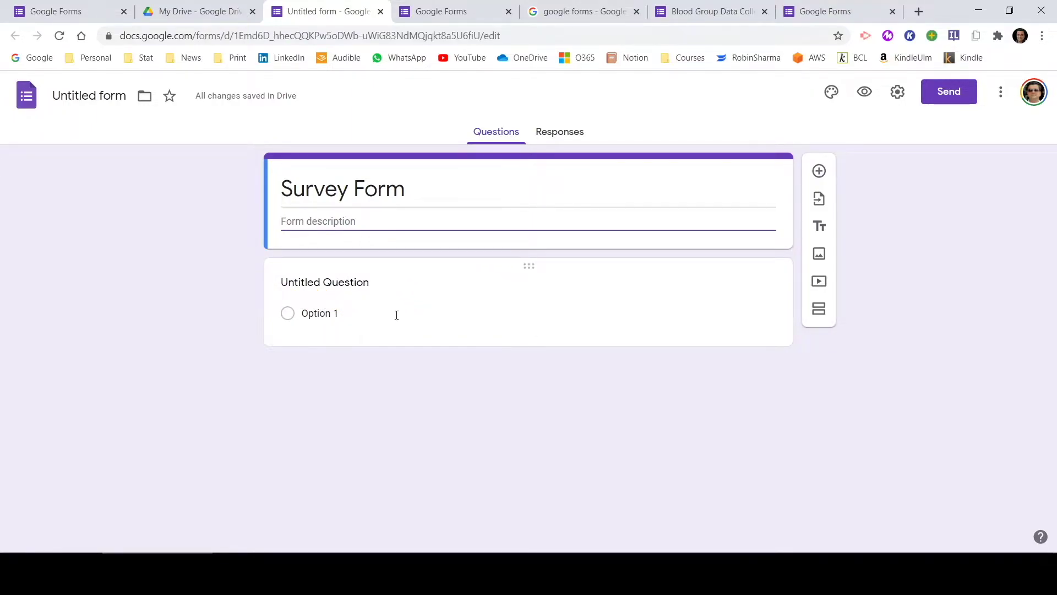
pyautogui.click(426, 288)
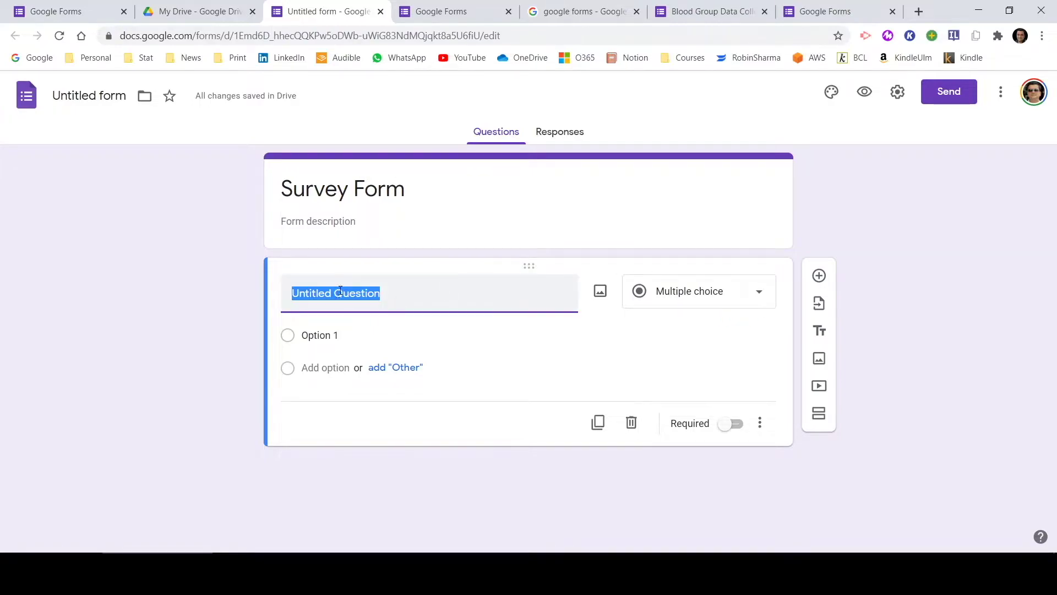
# Step: Replace 'Untitled Question' with 'What is your name?'
pyautogui.write('Wha')
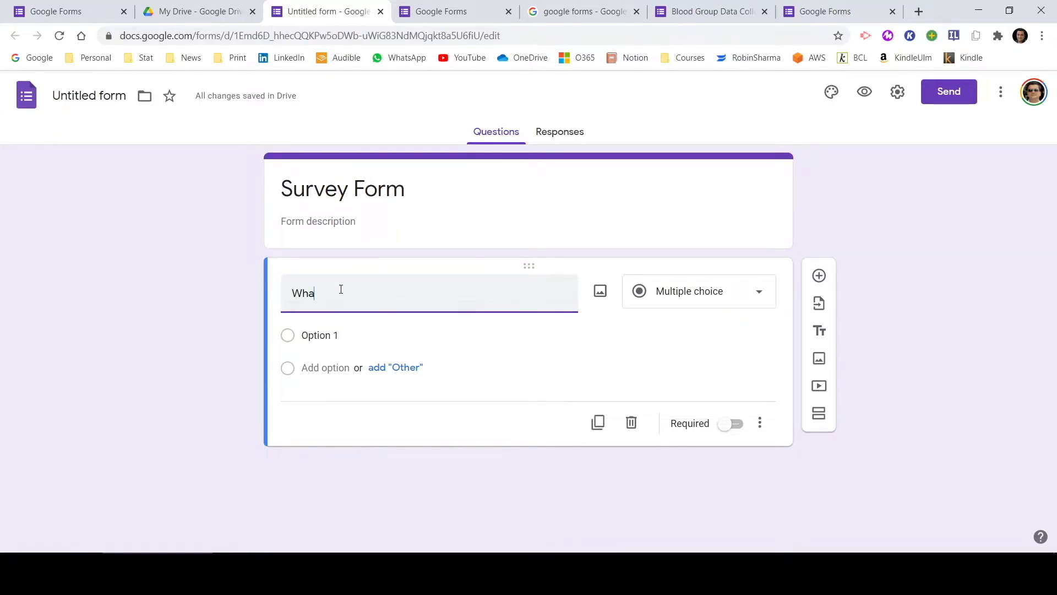
pyautogui.write('t is your name?')
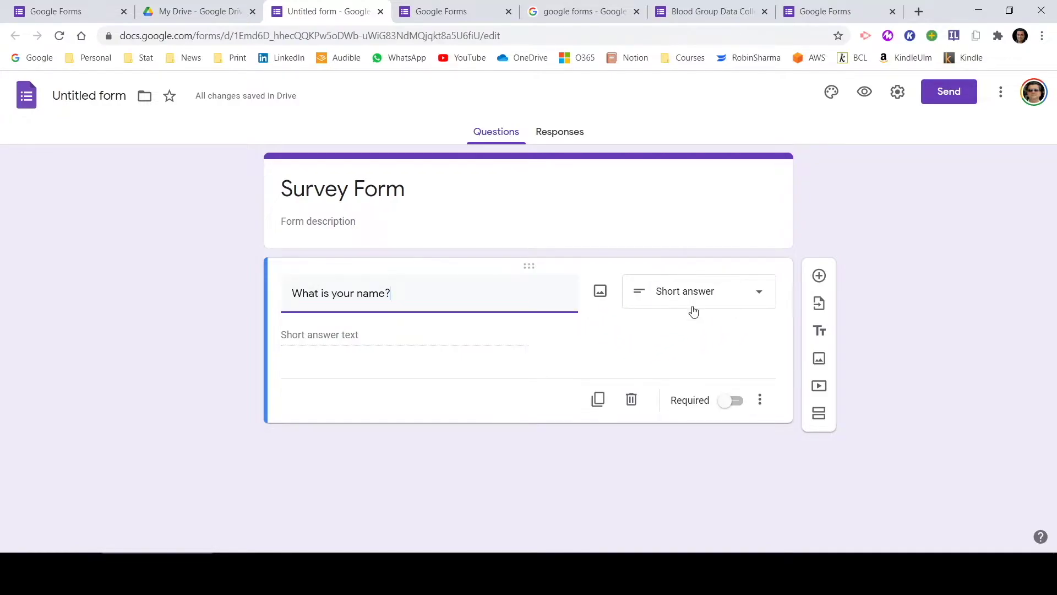
pyautogui.click(304, 336)
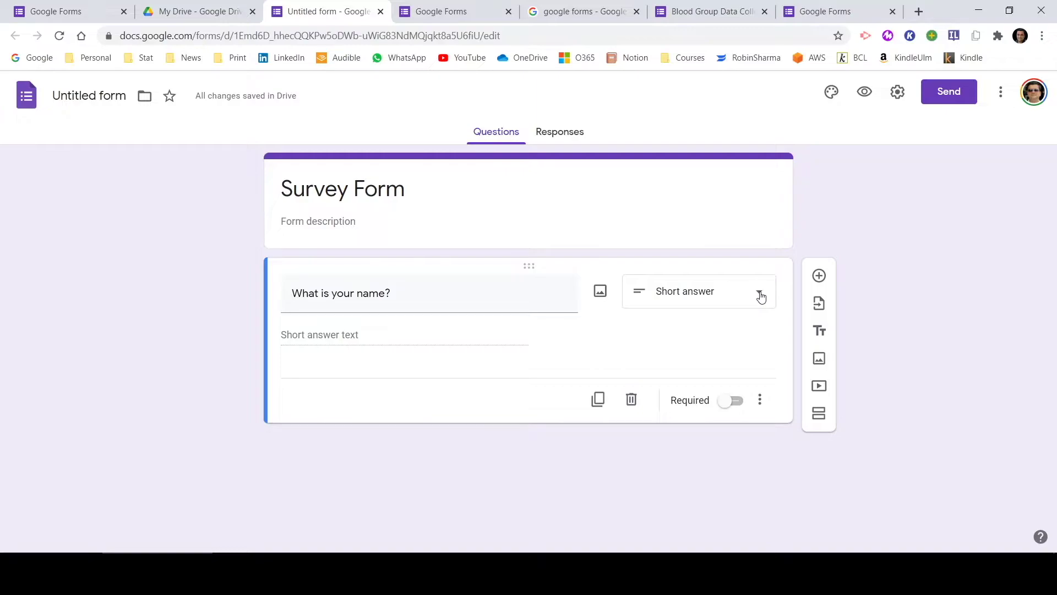
# Step: Keep the question type as Short answer and switch on Required
pyautogui.click(758, 298)
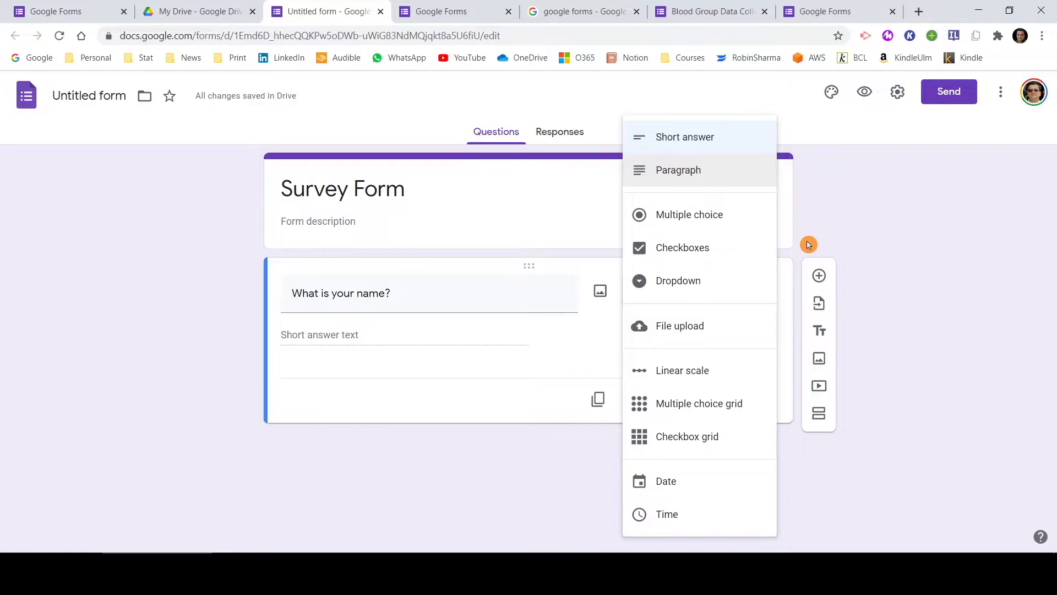
pyautogui.click(794, 459)
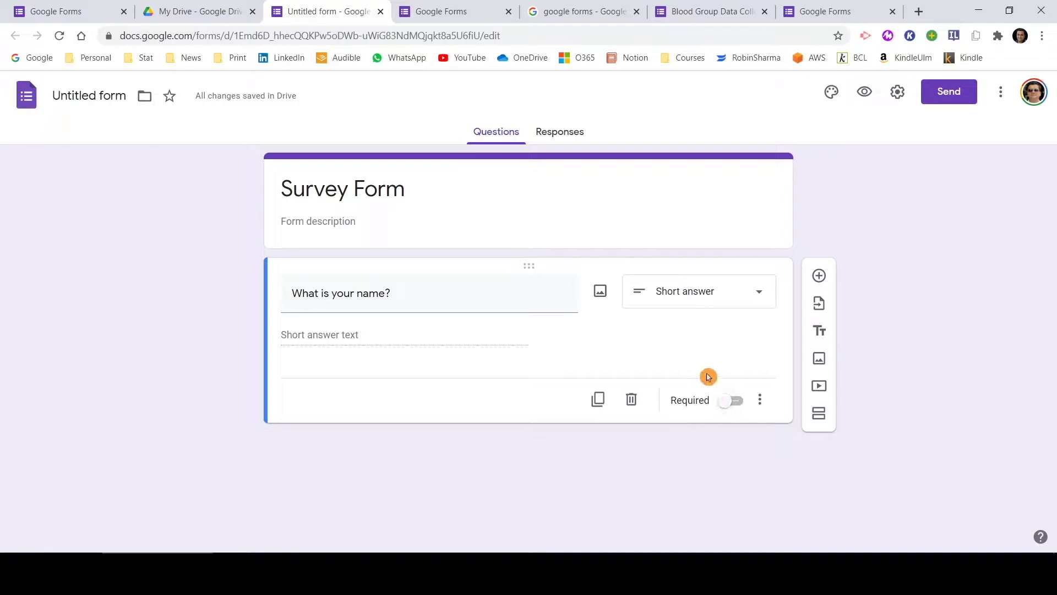
pyautogui.click(731, 404)
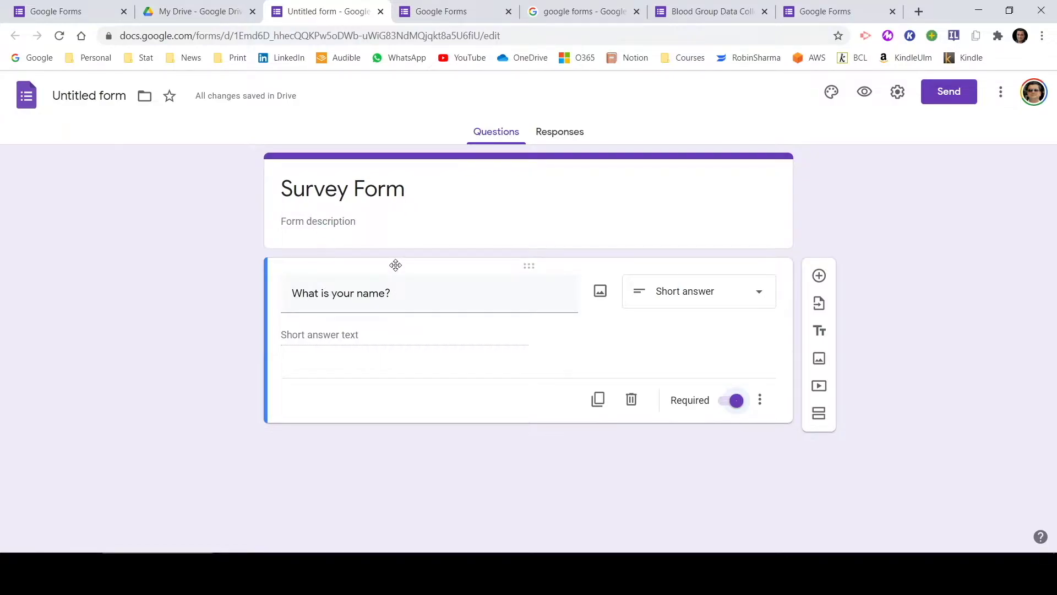
pyautogui.click(819, 333)
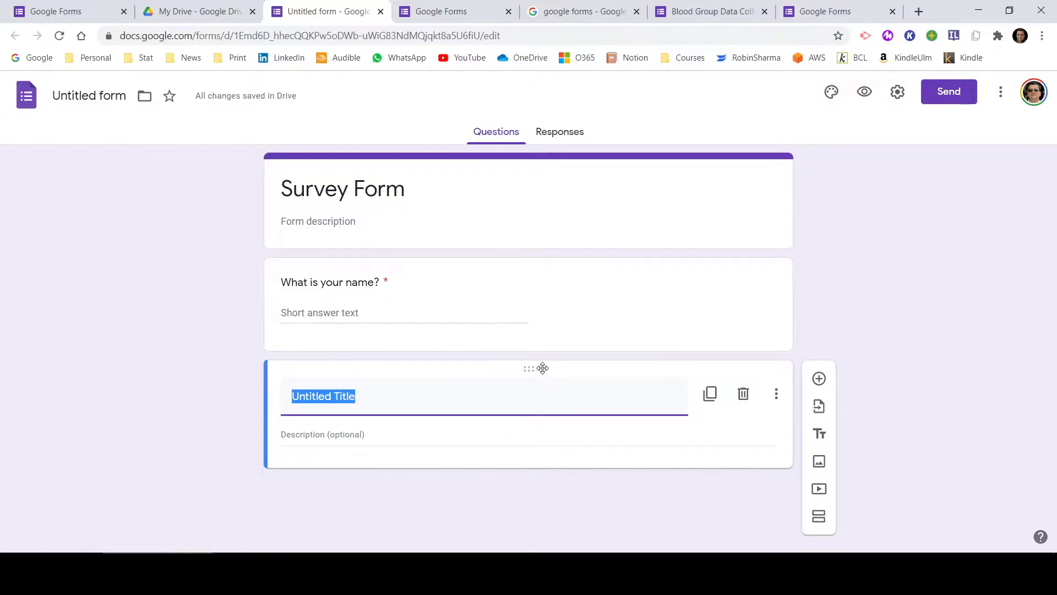
pyautogui.click(743, 396)
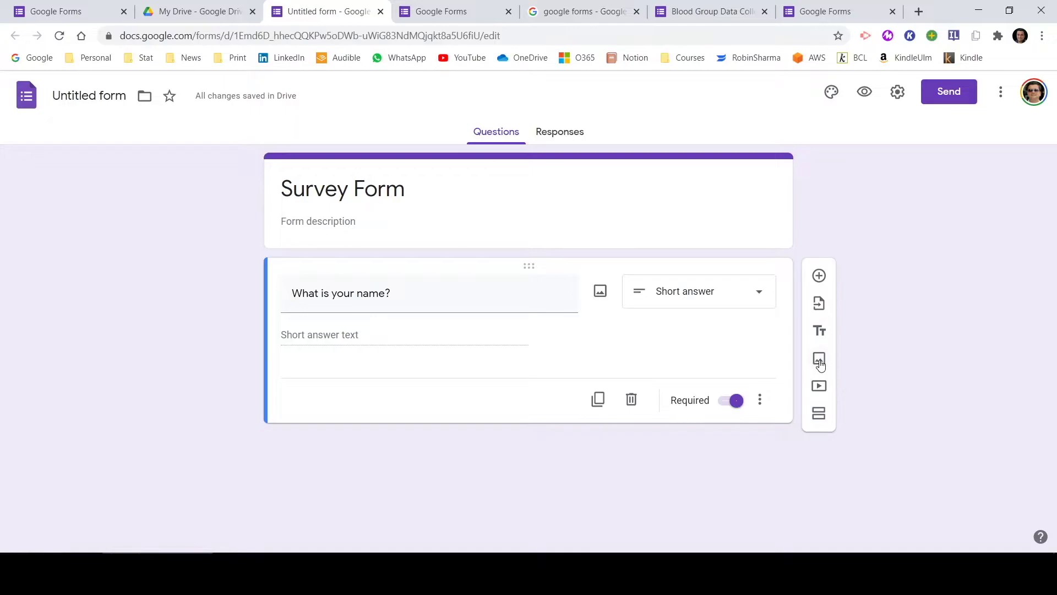
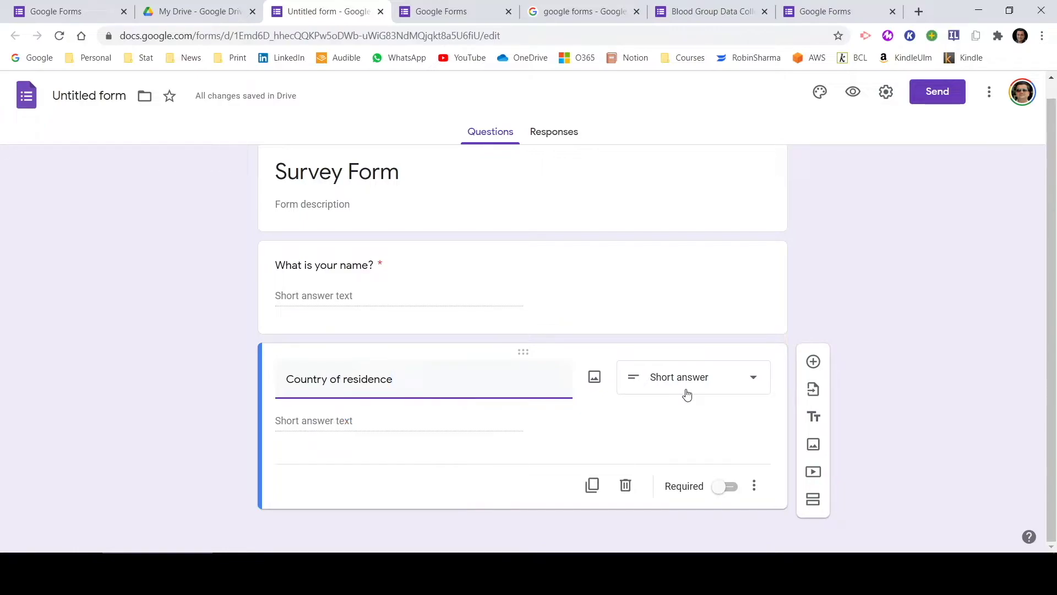
# Step: Switch on Required for the Country of residence question so both questions are mandatory
pyautogui.click(706, 453)
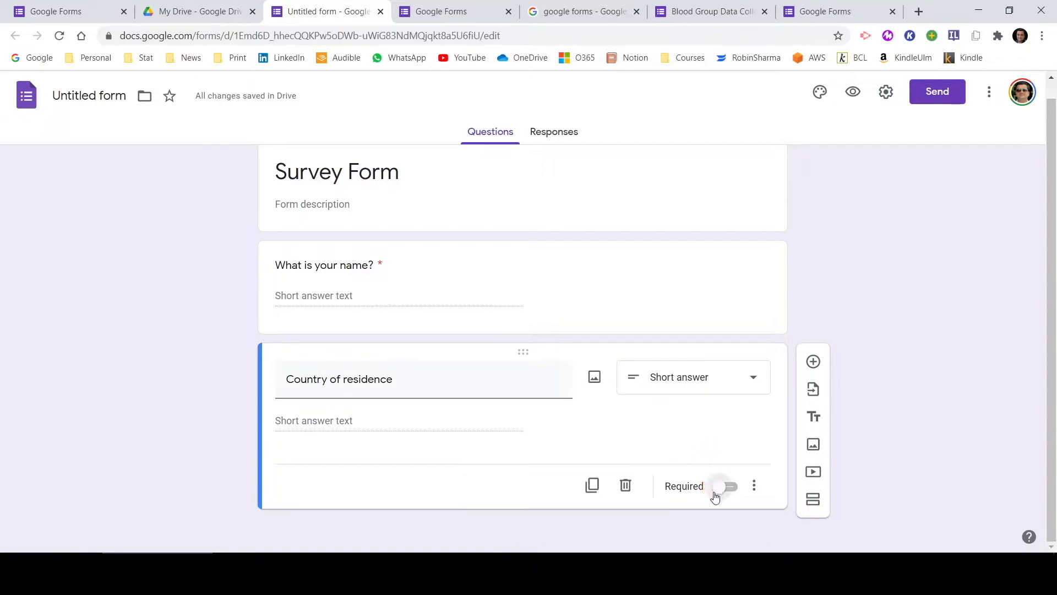
pyautogui.click(723, 488)
pyautogui.click(835, 299)
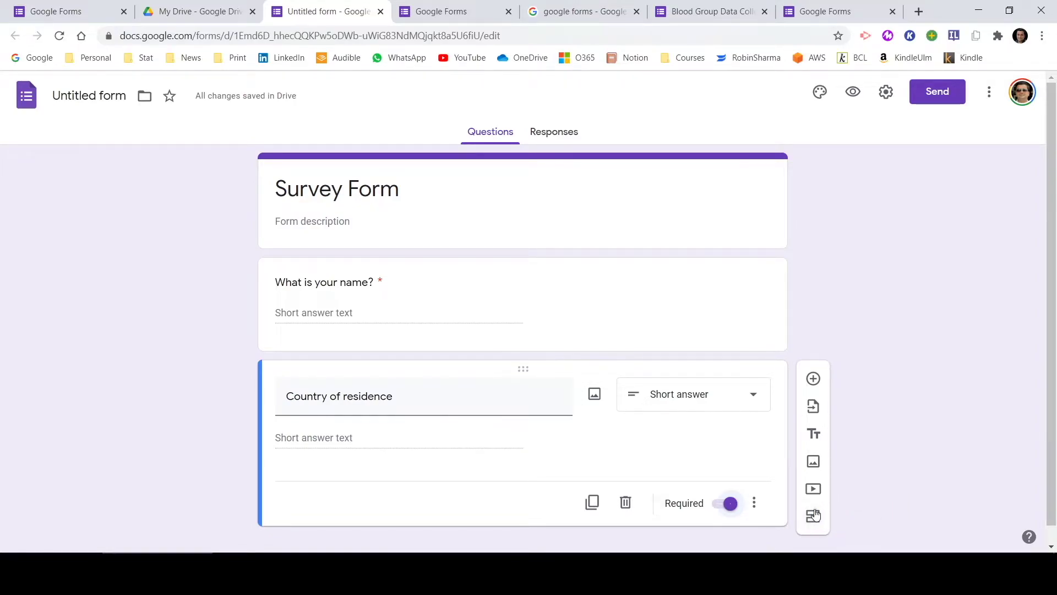
# Step: Add a second section, keeping section 1 set to Continue to next section
pyautogui.click(814, 518)
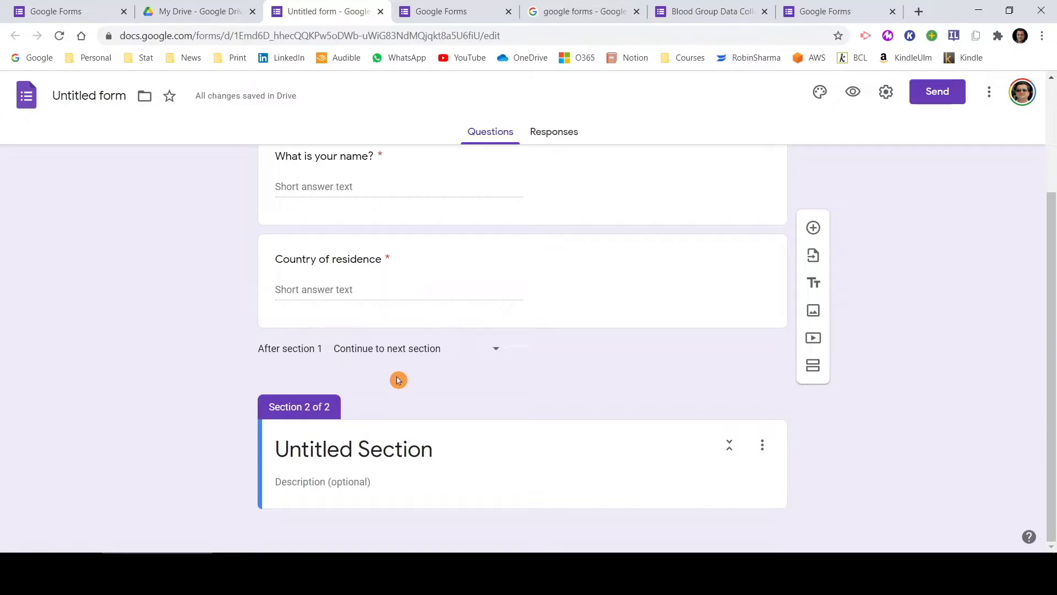
pyautogui.click(495, 351)
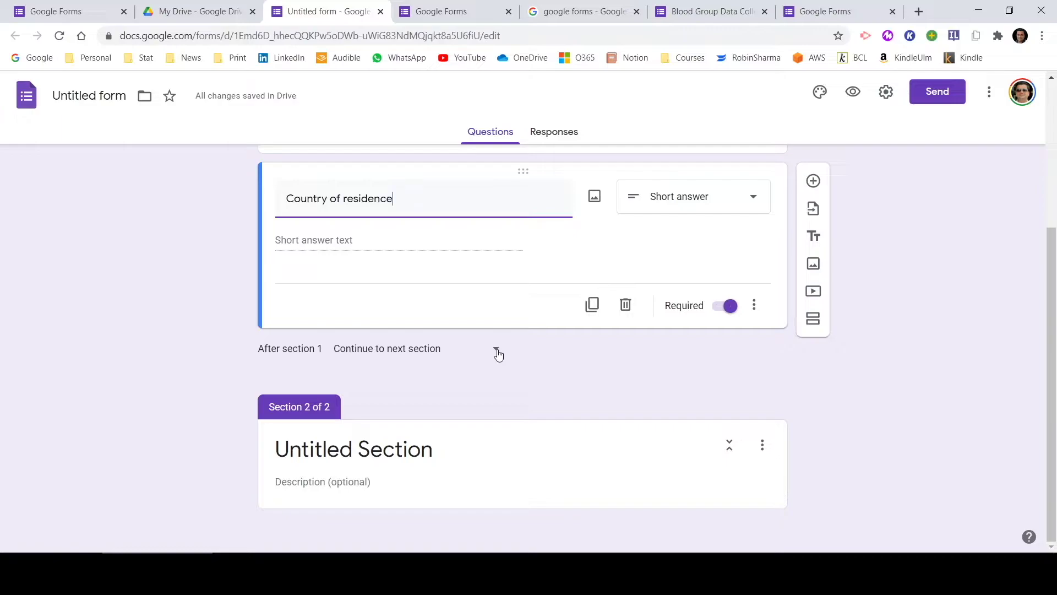
pyautogui.click(497, 350)
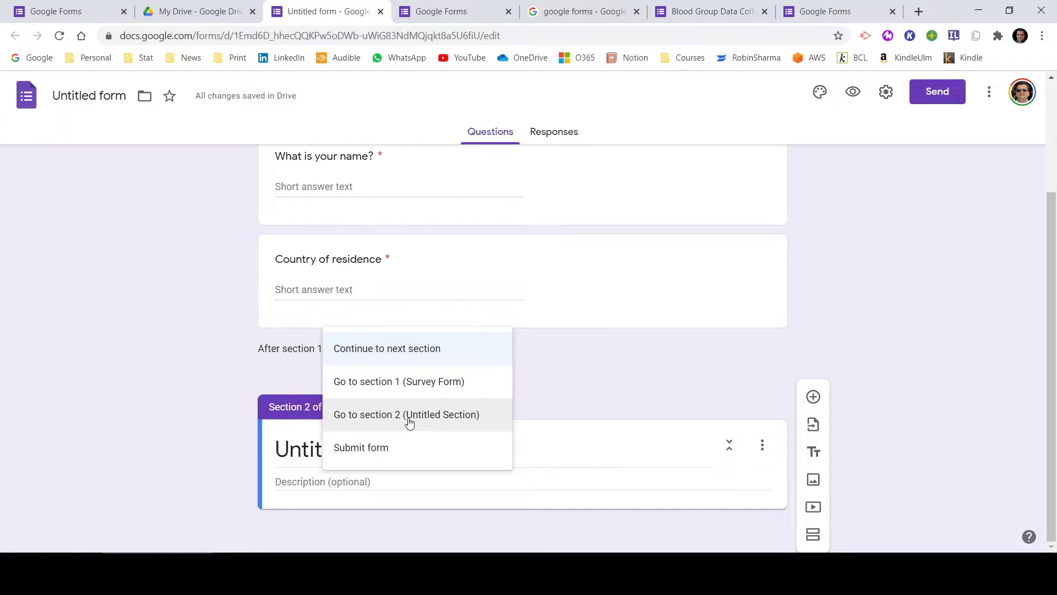
pyautogui.click(356, 353)
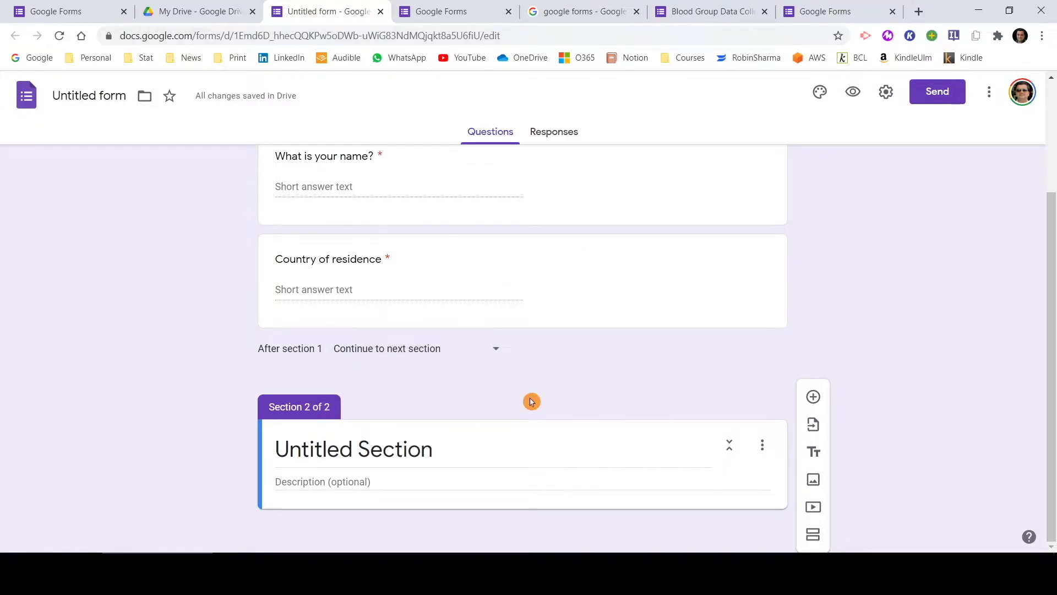
pyautogui.scroll(3, 532, 401)
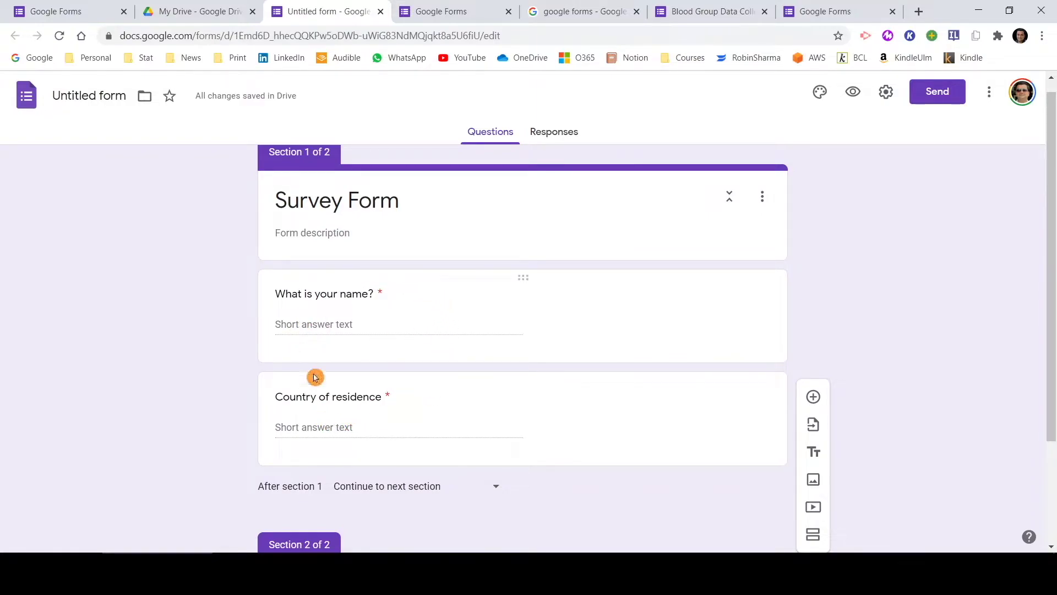
pyautogui.scroll(-3, 333, 422)
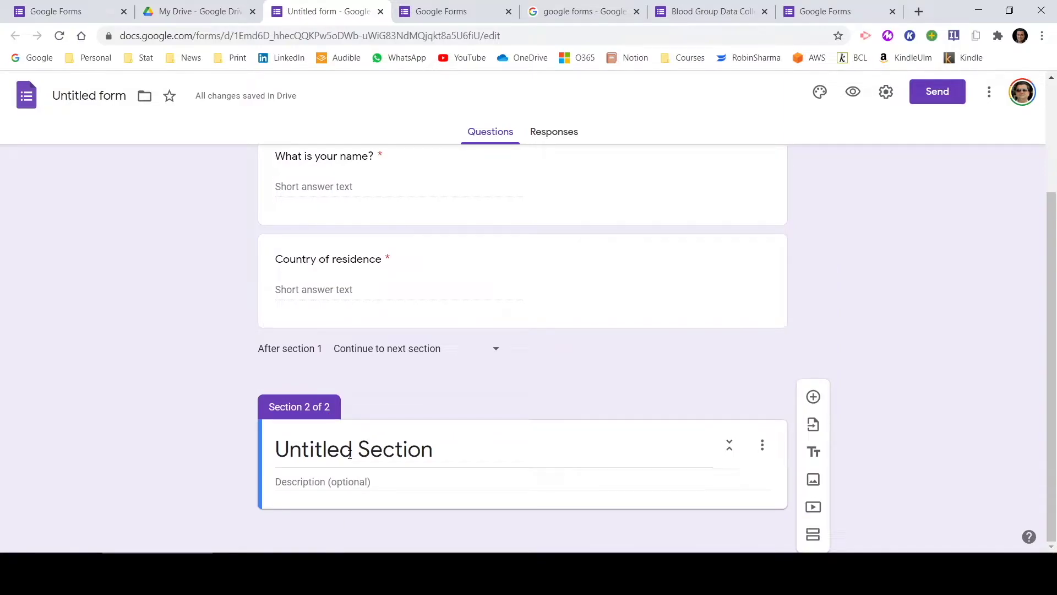
# Step: Retitle the new section 'Few more details only'
pyautogui.click(444, 452)
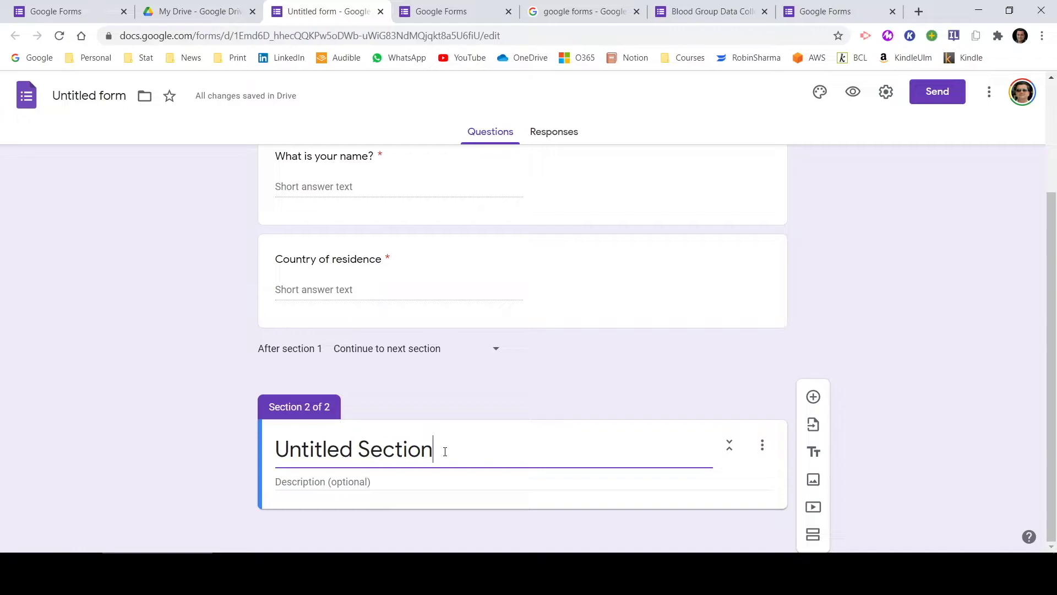
pyautogui.hotkey('ctrl', 'shift', 'Left')
pyautogui.hotkey('ctrl', 'shift', 'Left')
pyautogui.write('Few ')
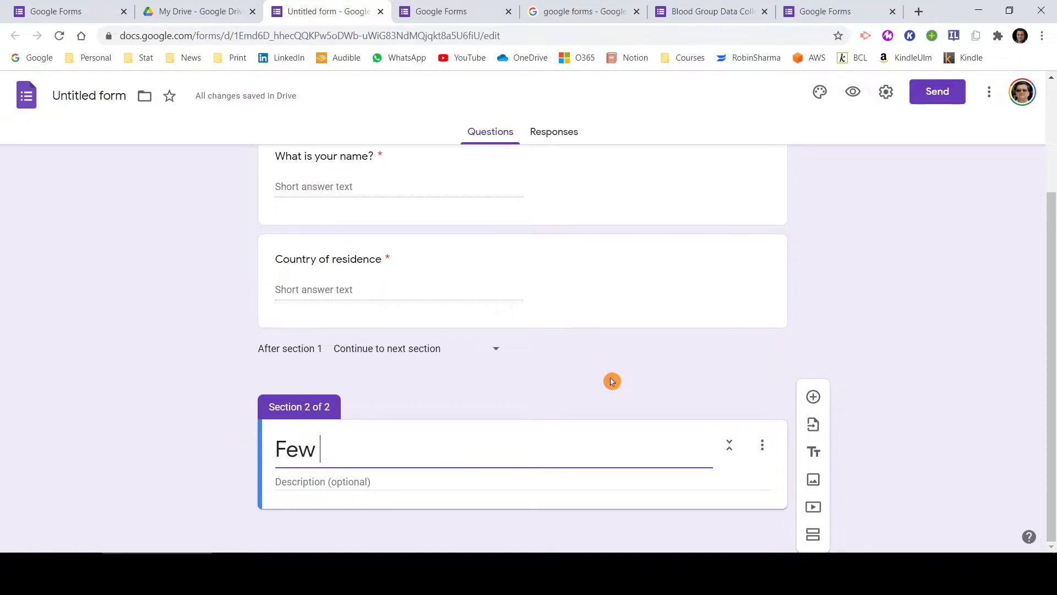
pyautogui.write('more de')
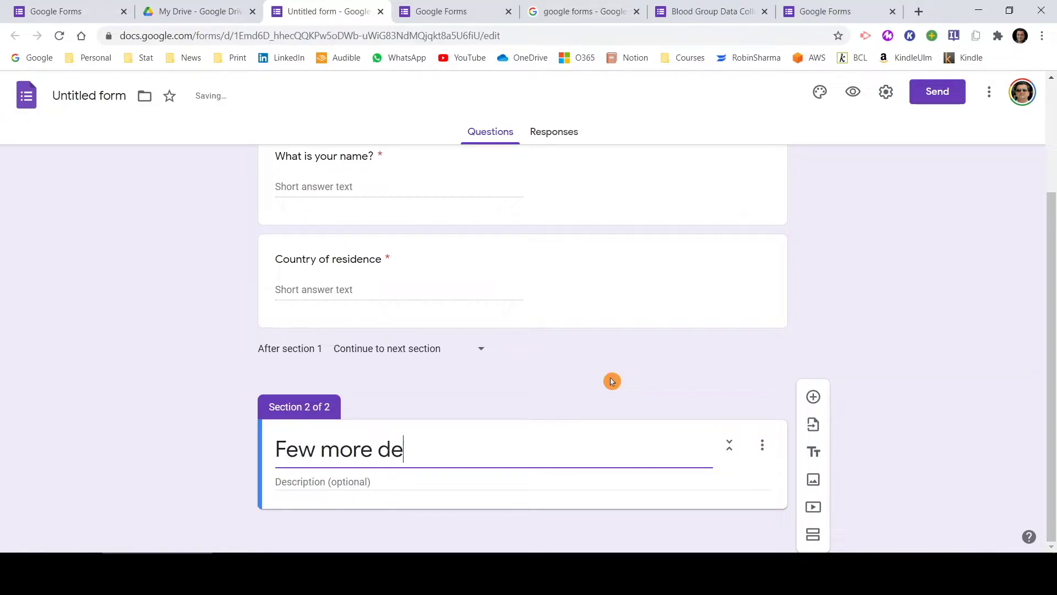
pyautogui.write('tails only')
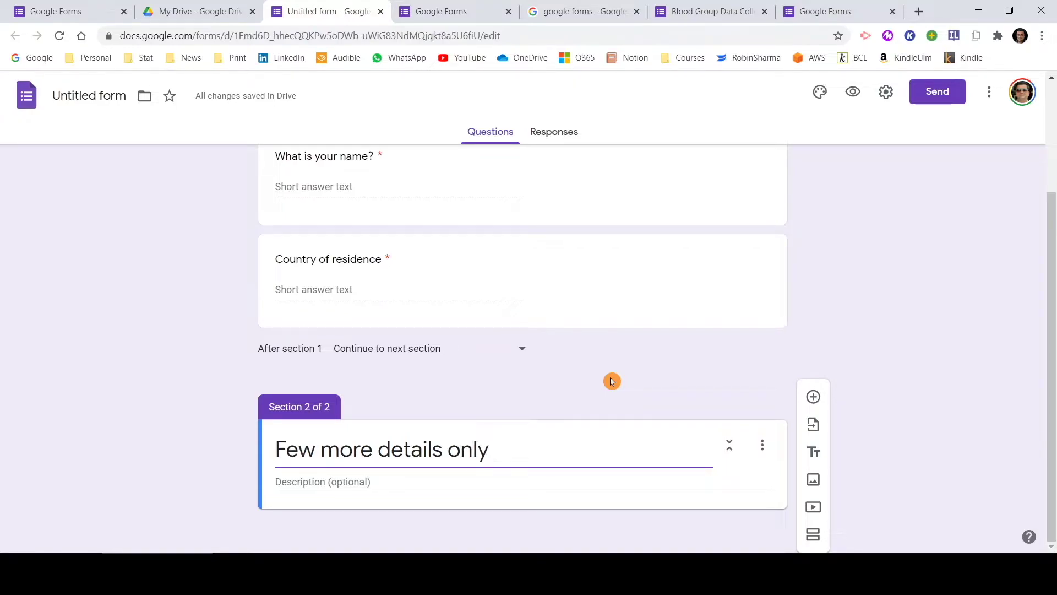
# Step: Add the question 'How did you find this video?' with options YouTube Search and YouTube Suggestions
pyautogui.click(813, 397)
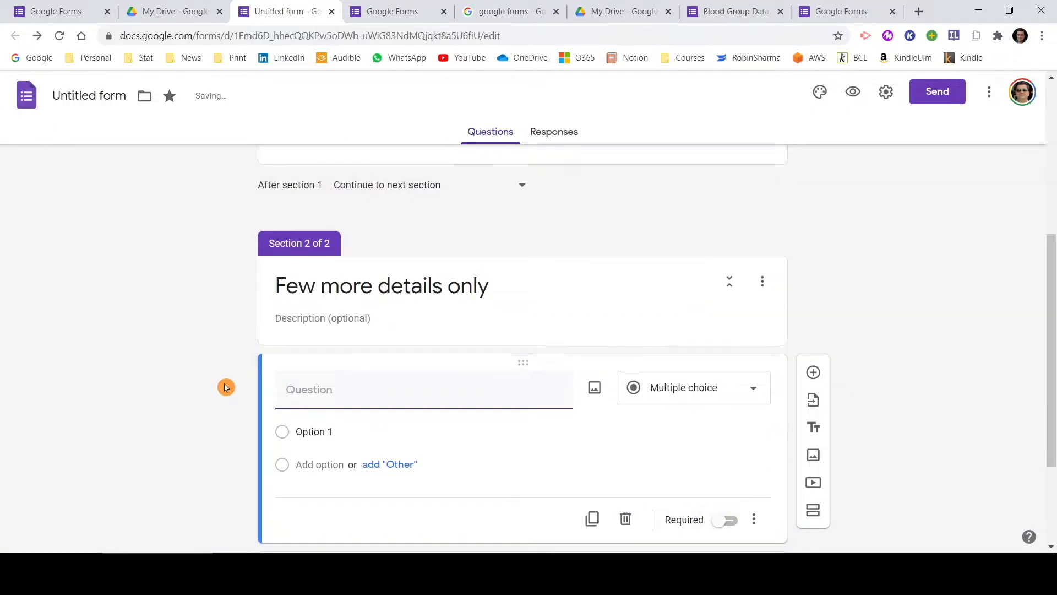
pyautogui.write('How did you find this video?')
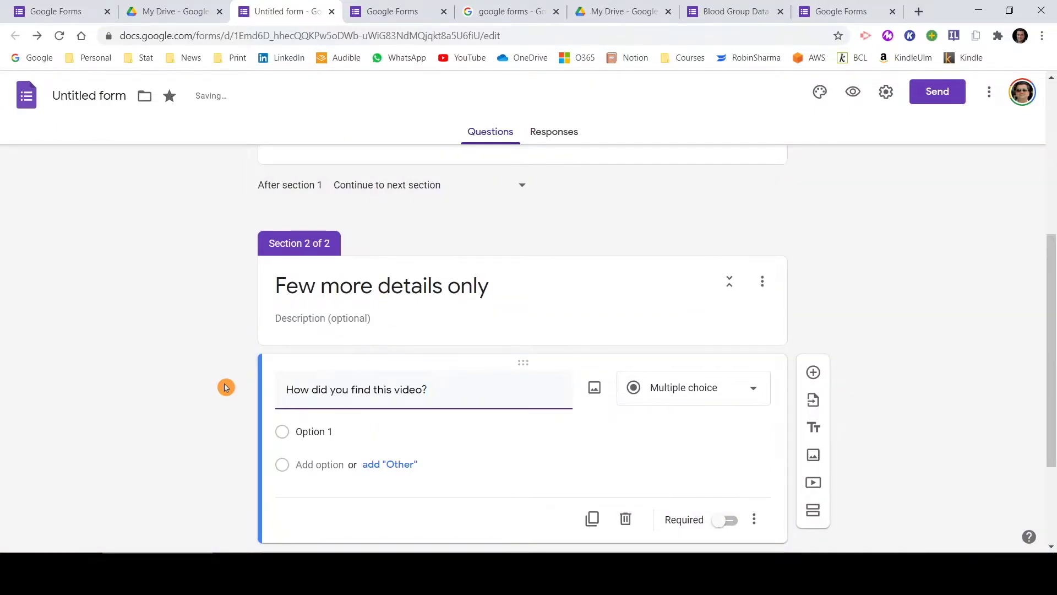
pyautogui.click(385, 447)
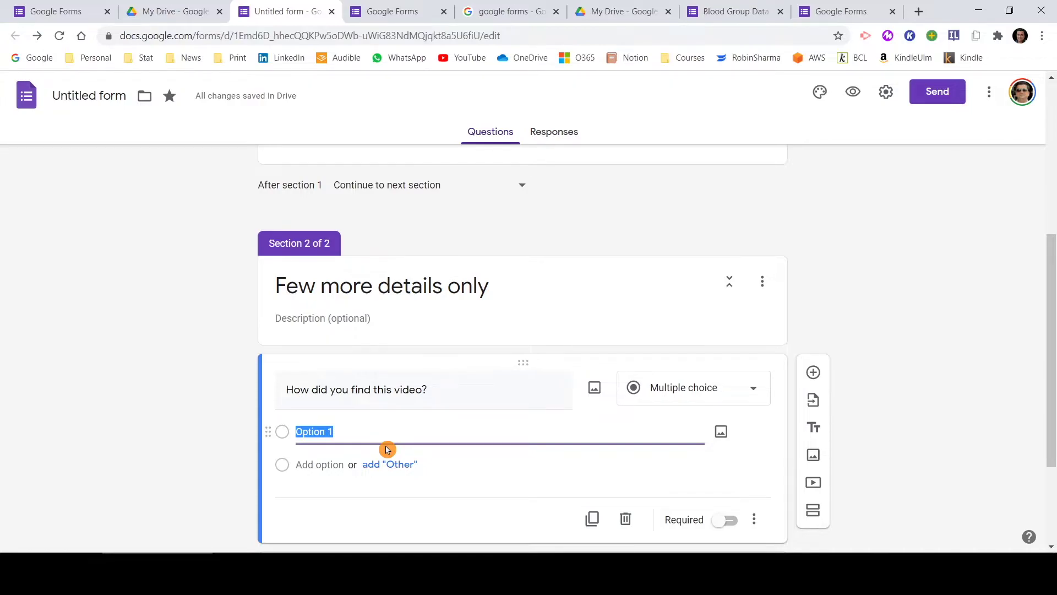
pyautogui.write('YouT')
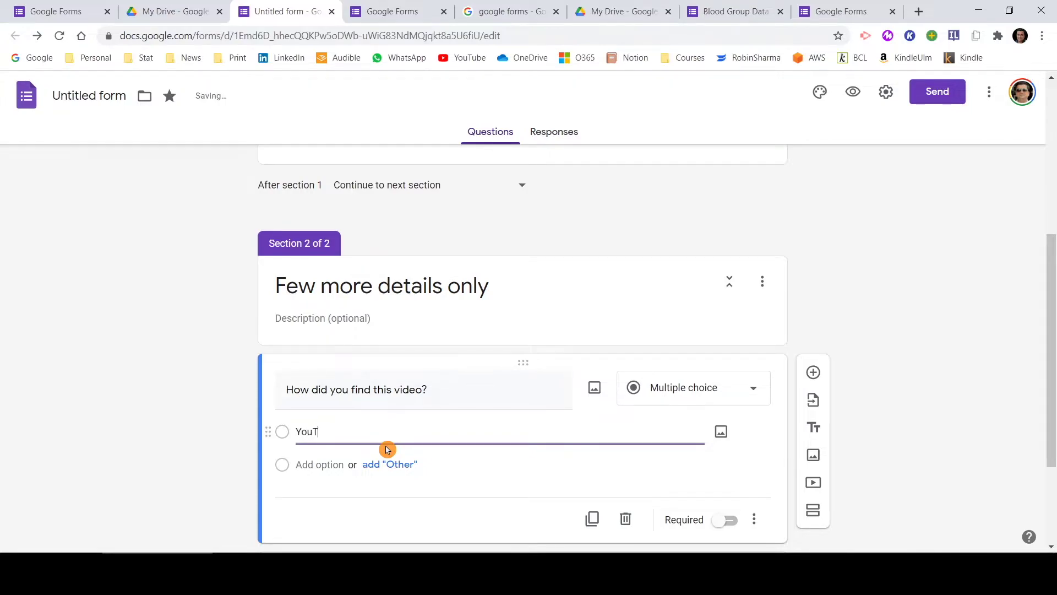
pyautogui.write('ube Search')
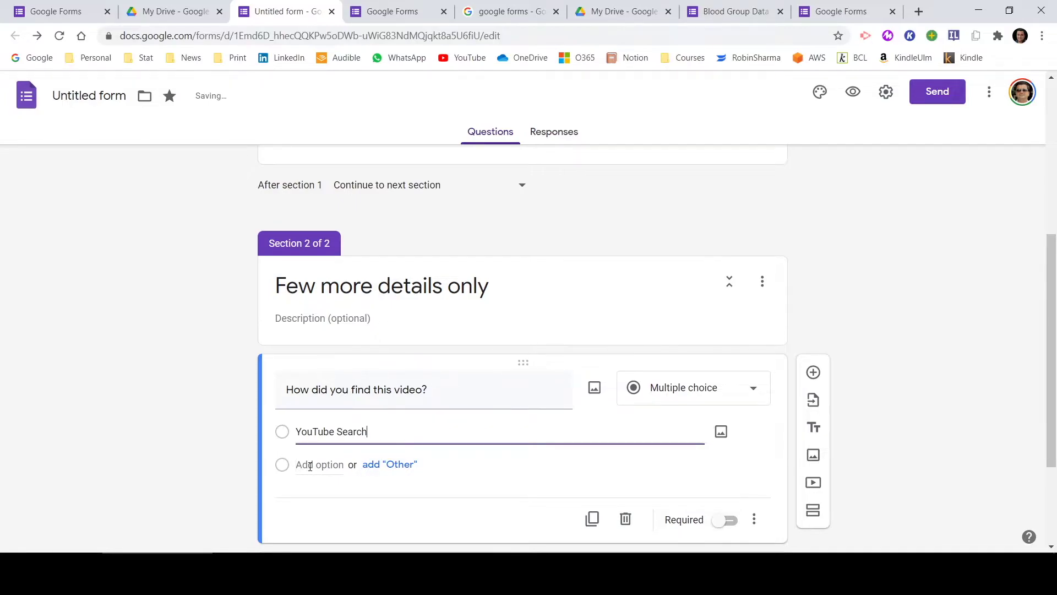
pyautogui.press('Return')
pyautogui.write('YouTu')
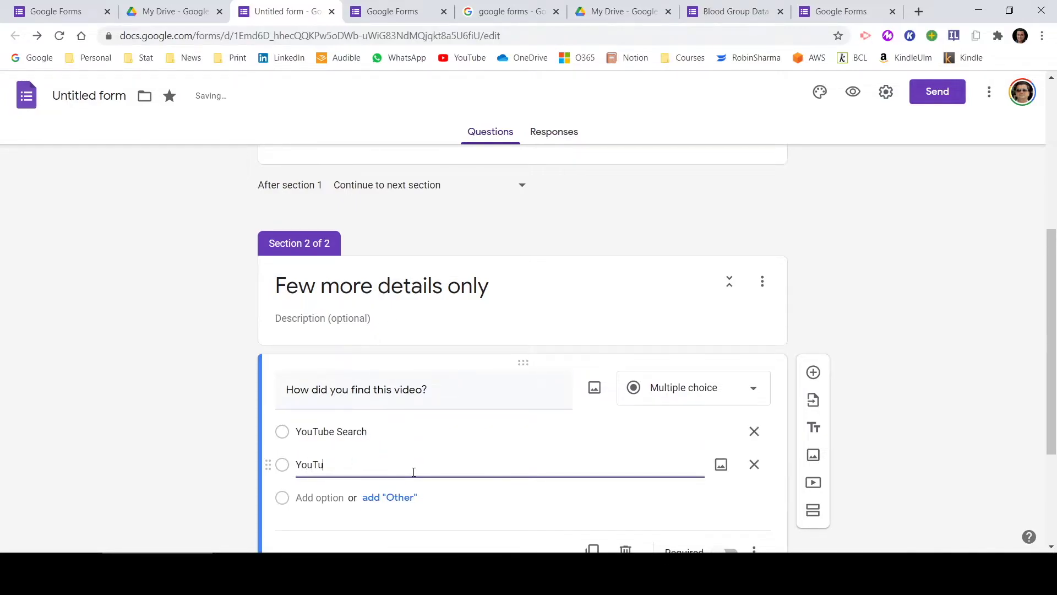
pyautogui.write('be Sugges')
pyautogui.click(414, 475)
pyautogui.write('tions')
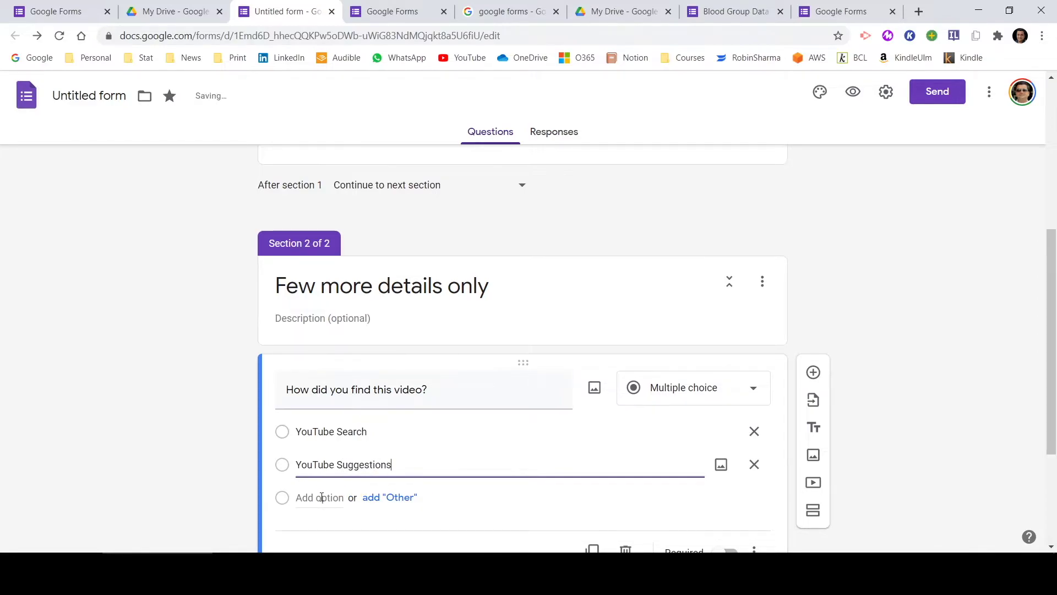
# Step: Add Facebook, WhatsApp and an Other option to the video question
pyautogui.click(321, 497)
pyautogui.write('Fa')
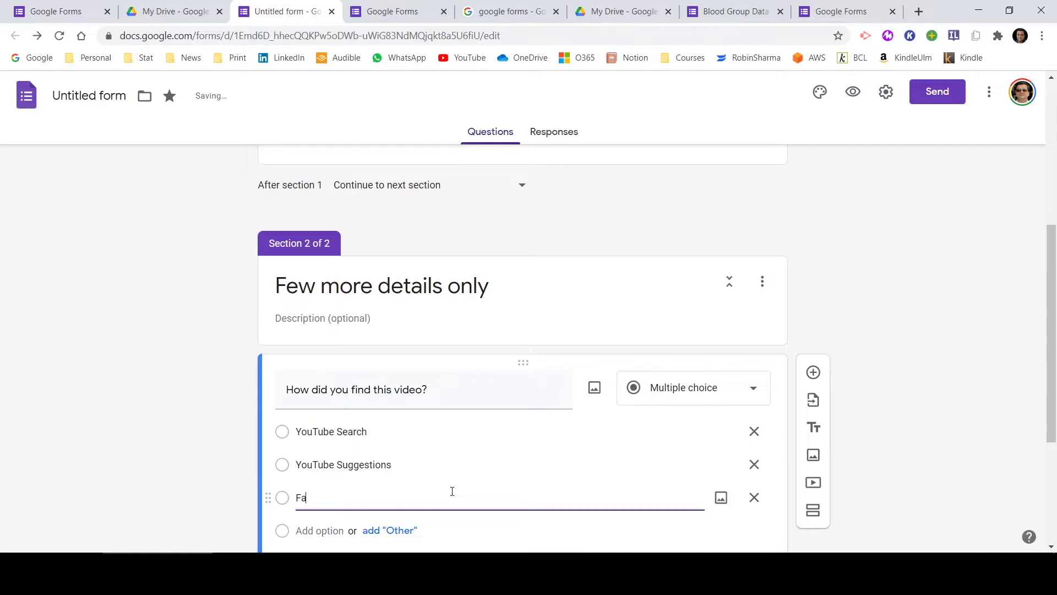
pyautogui.write('cebook')
pyautogui.click(319, 529)
pyautogui.write('What')
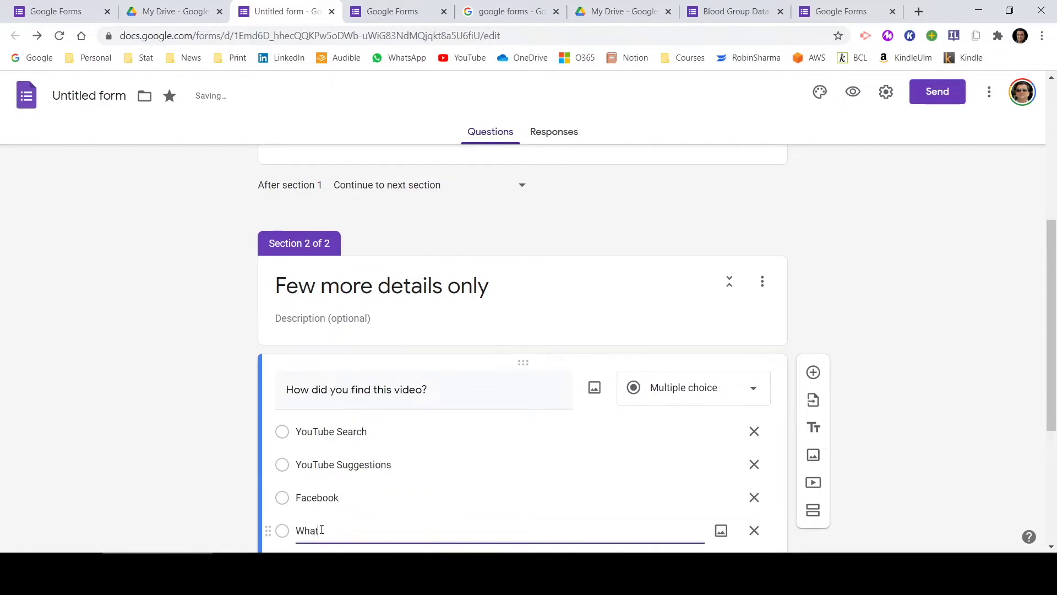
pyautogui.write('sApp')
pyautogui.scroll(-1, 567, 474)
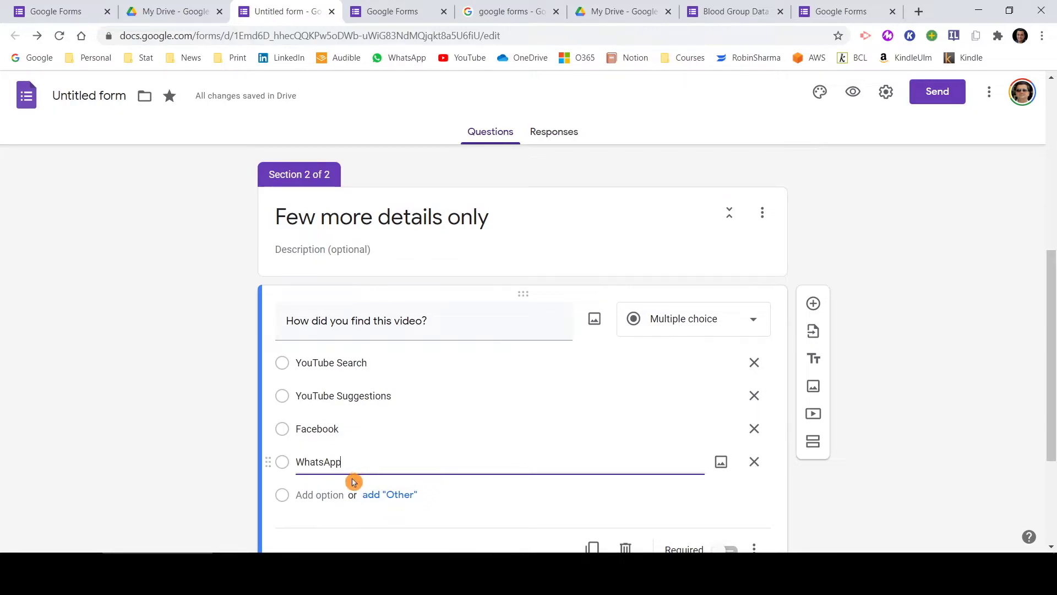
pyautogui.click(411, 496)
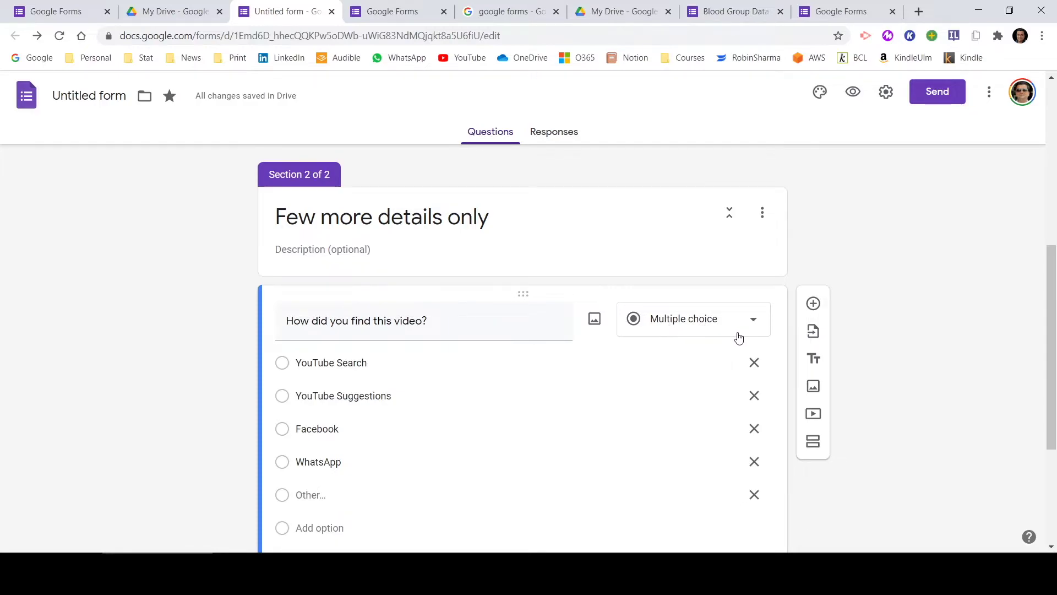
pyautogui.click(754, 325)
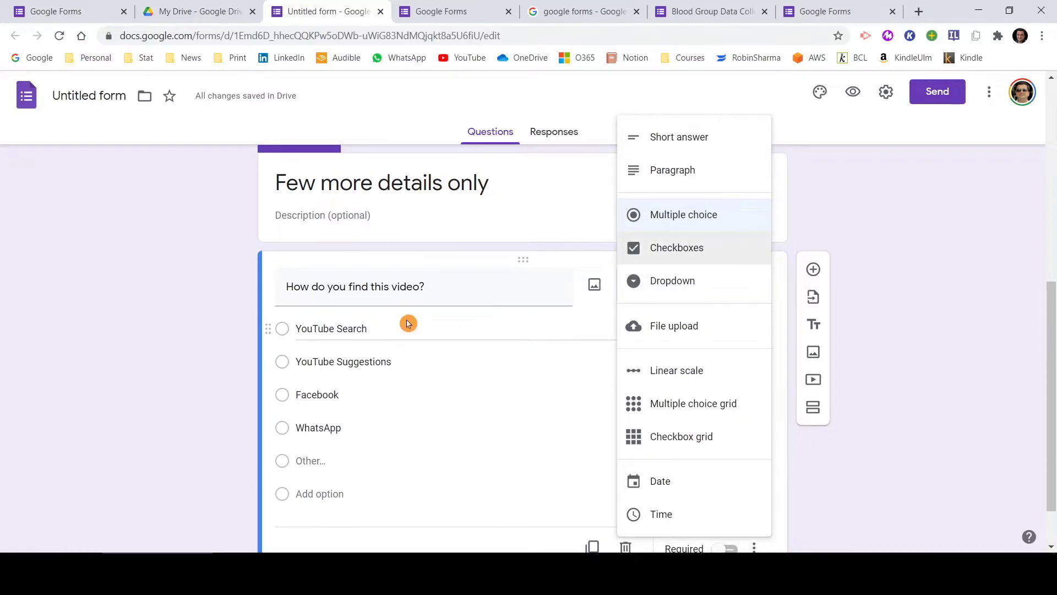
# Step: Try the Checkboxes and Dropdown types, then set the video question to Multiple choice
pyautogui.click(685, 251)
pyautogui.click(331, 328)
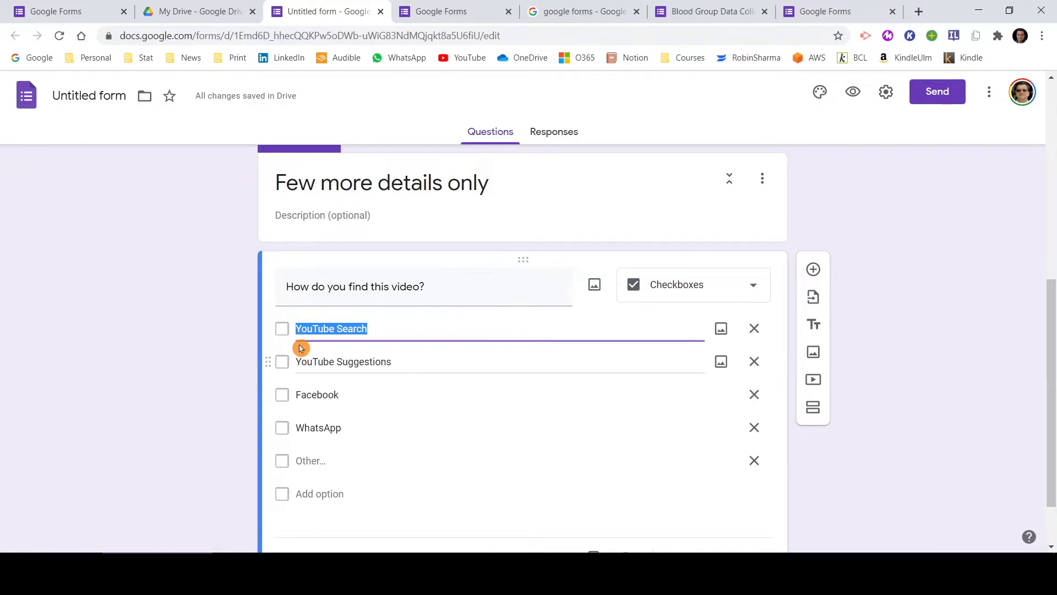
pyautogui.click(684, 288)
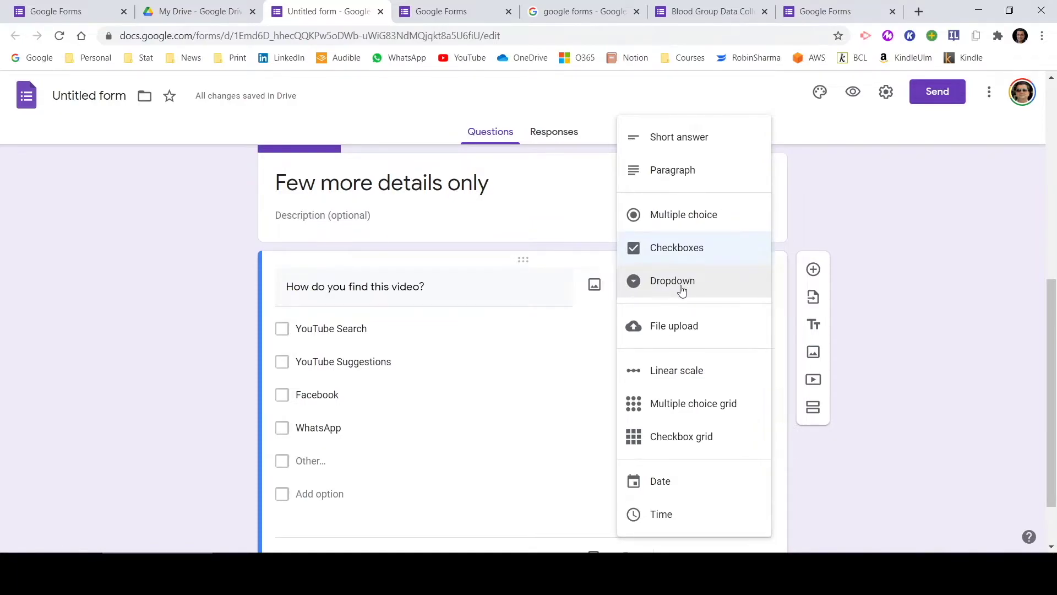
pyautogui.click(682, 291)
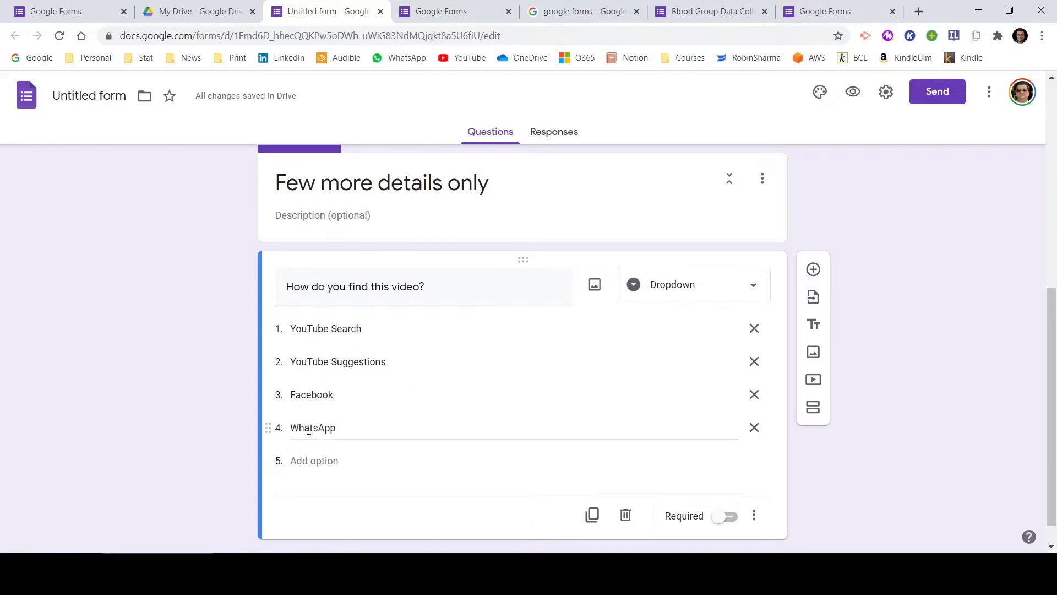
pyautogui.click(752, 285)
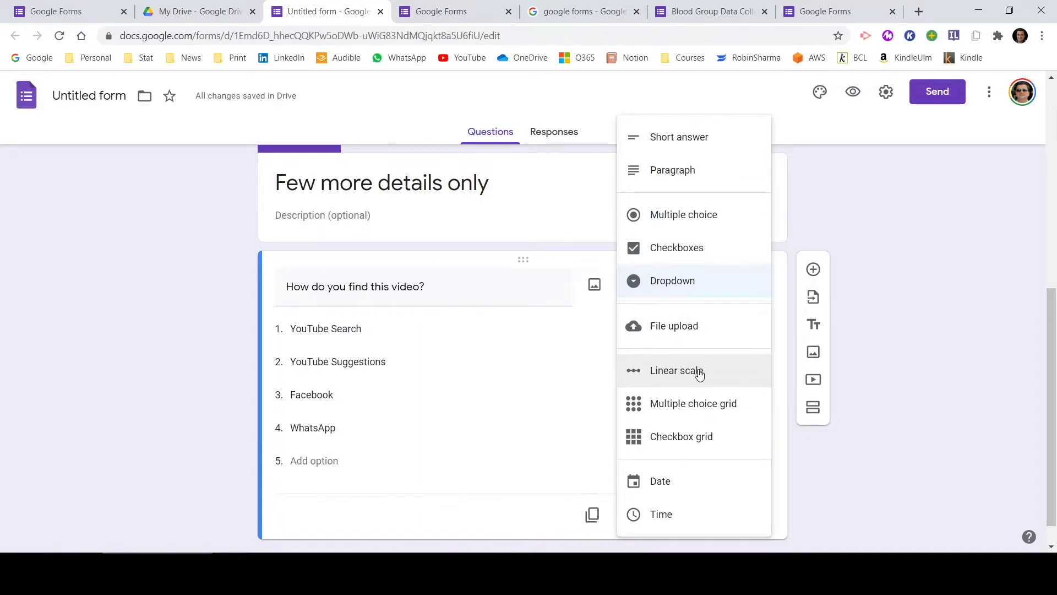
pyautogui.click(683, 214)
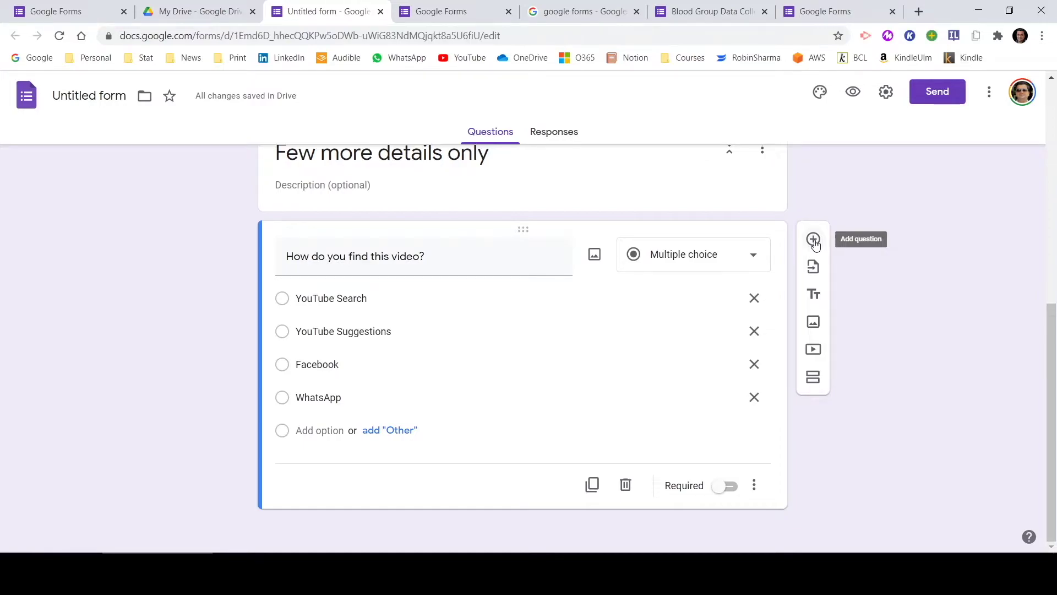
pyautogui.click(813, 240)
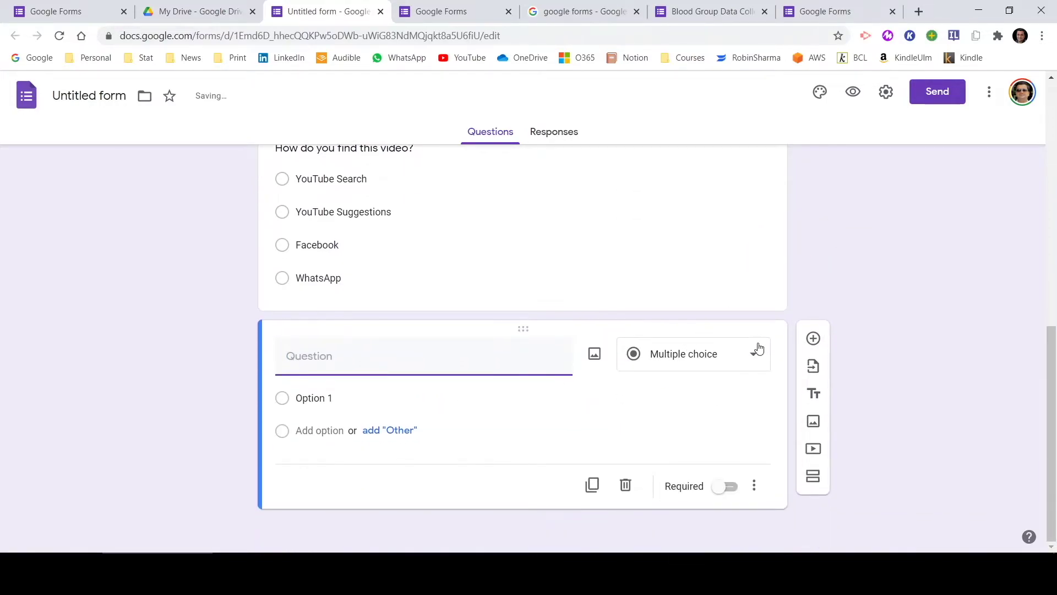
pyautogui.click(751, 356)
pyautogui.click(673, 370)
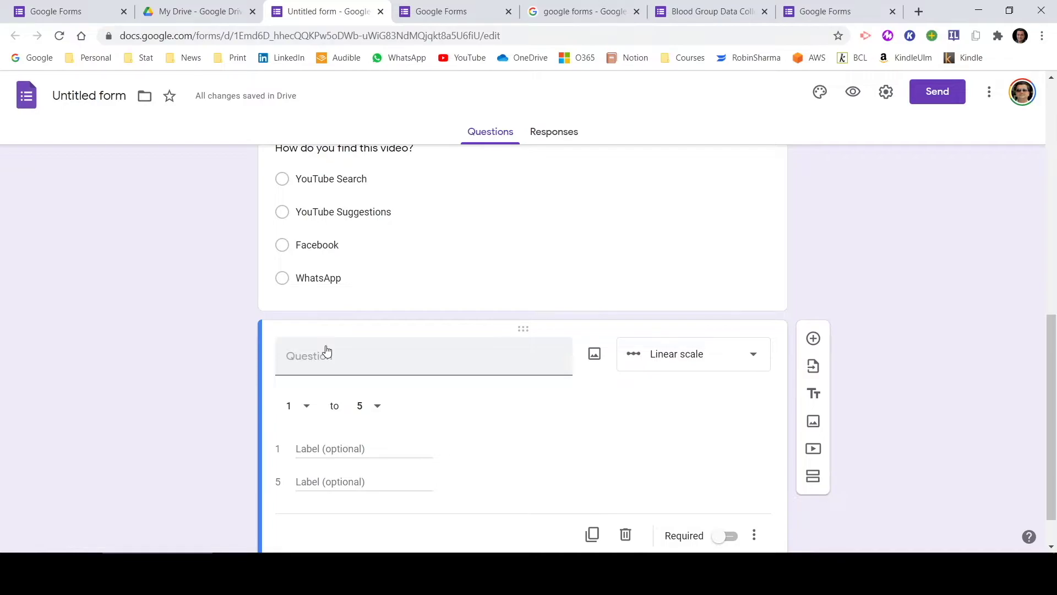
pyautogui.click(360, 392)
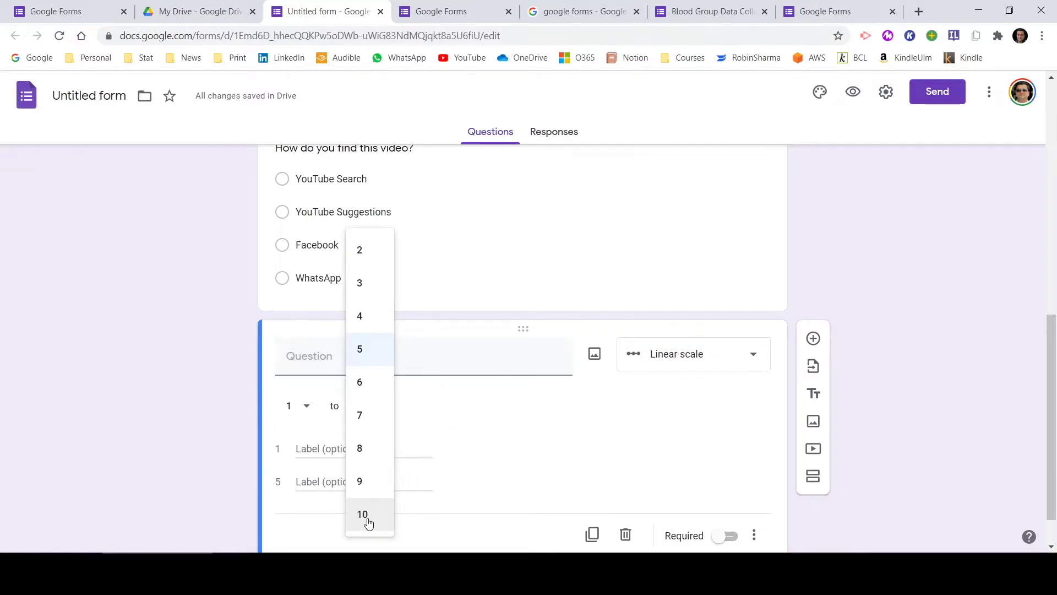
pyautogui.click(374, 352)
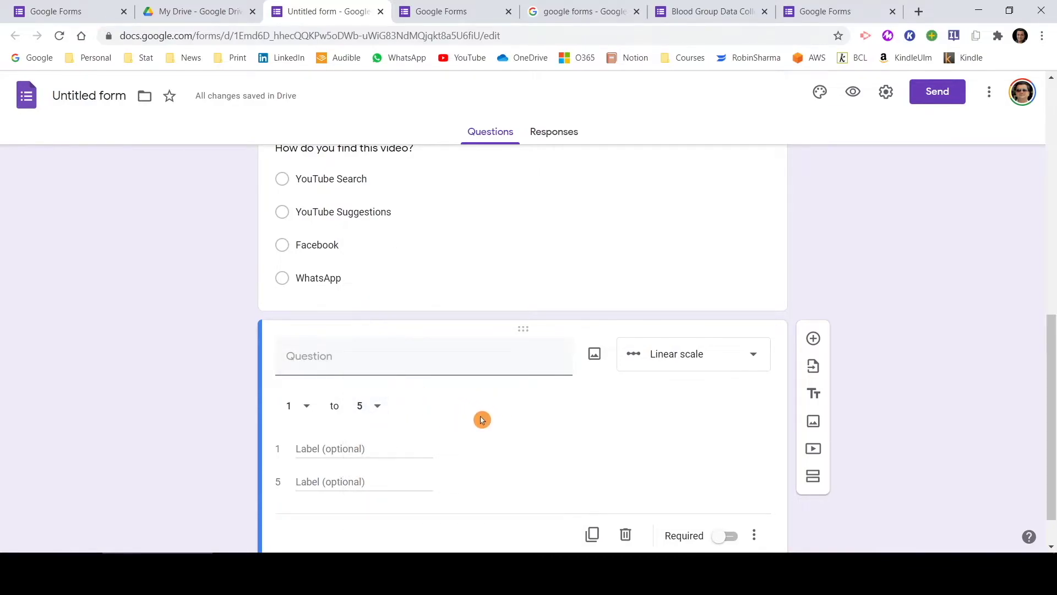
pyautogui.click(753, 357)
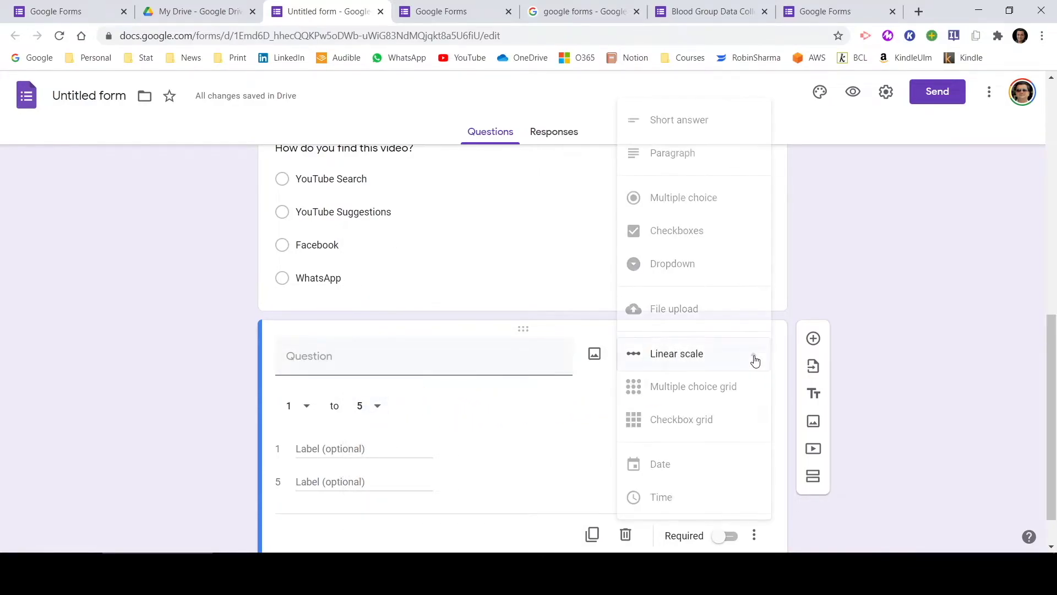
pyautogui.click(677, 397)
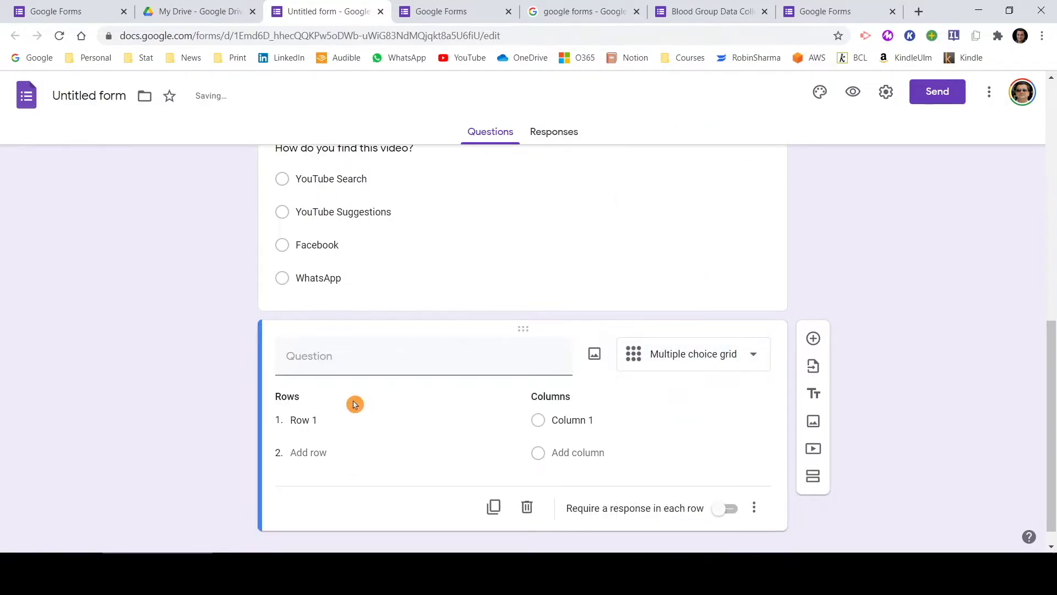
pyautogui.click(544, 430)
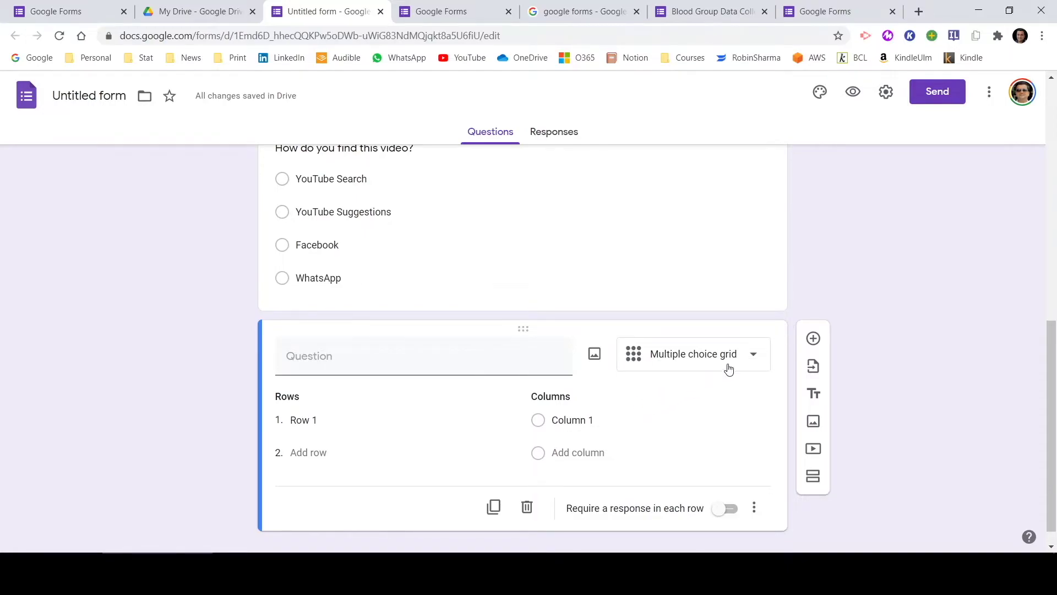
pyautogui.click(751, 354)
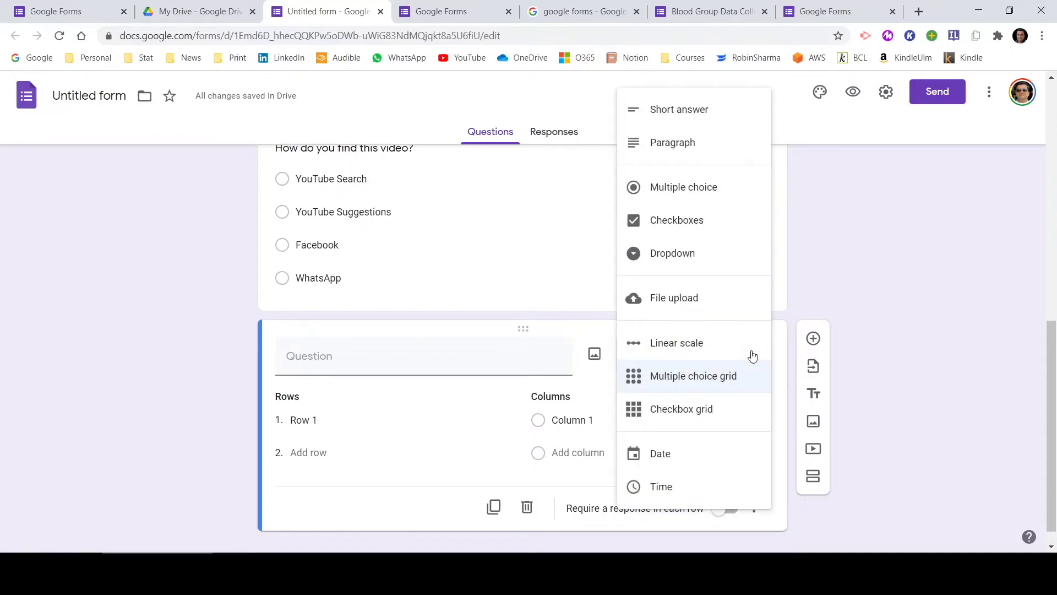
pyautogui.click(690, 411)
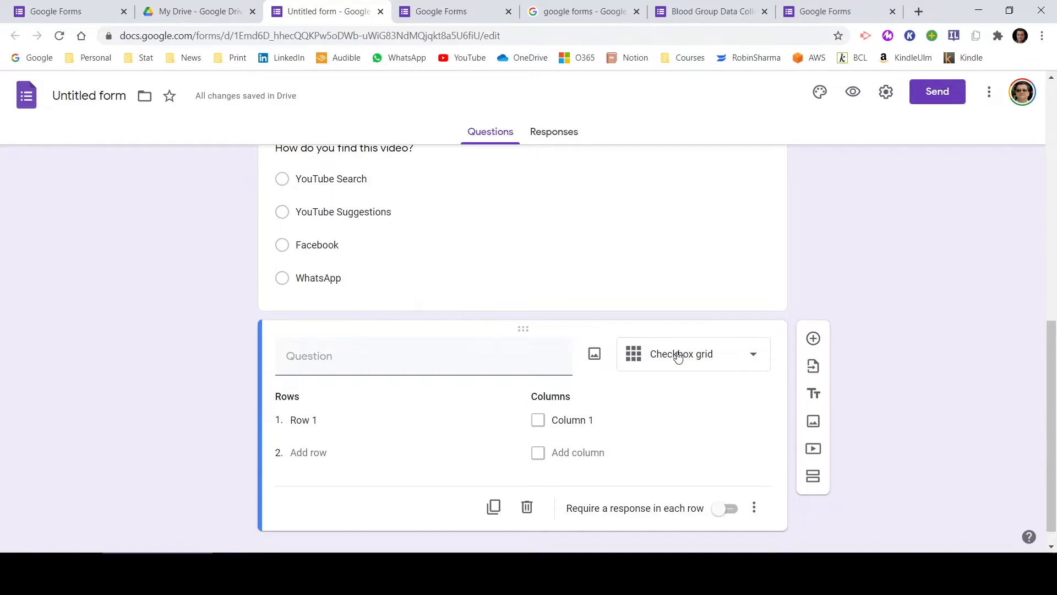
pyautogui.click(754, 361)
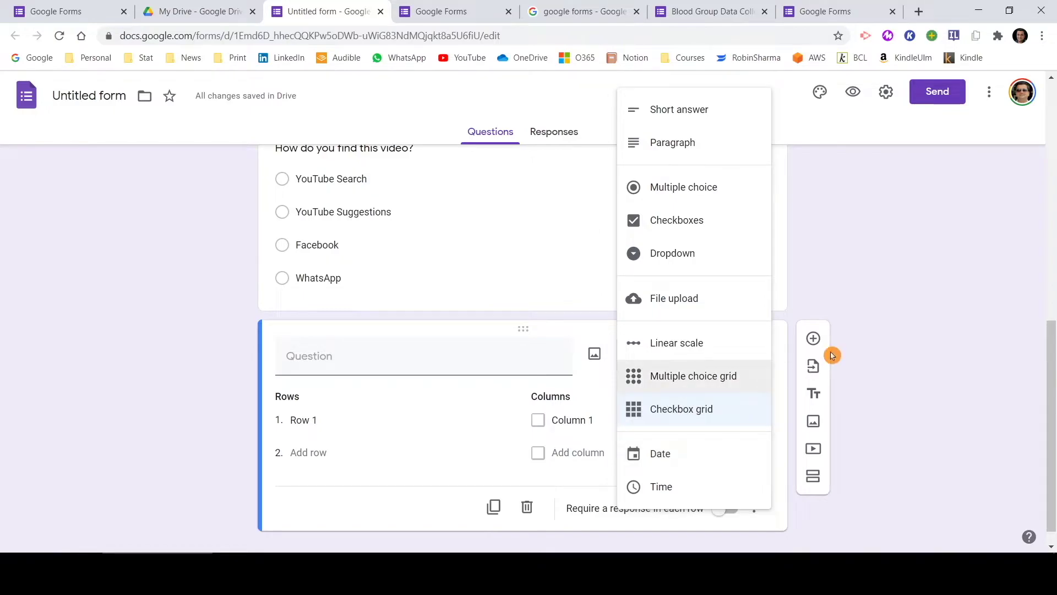
pyautogui.click(858, 337)
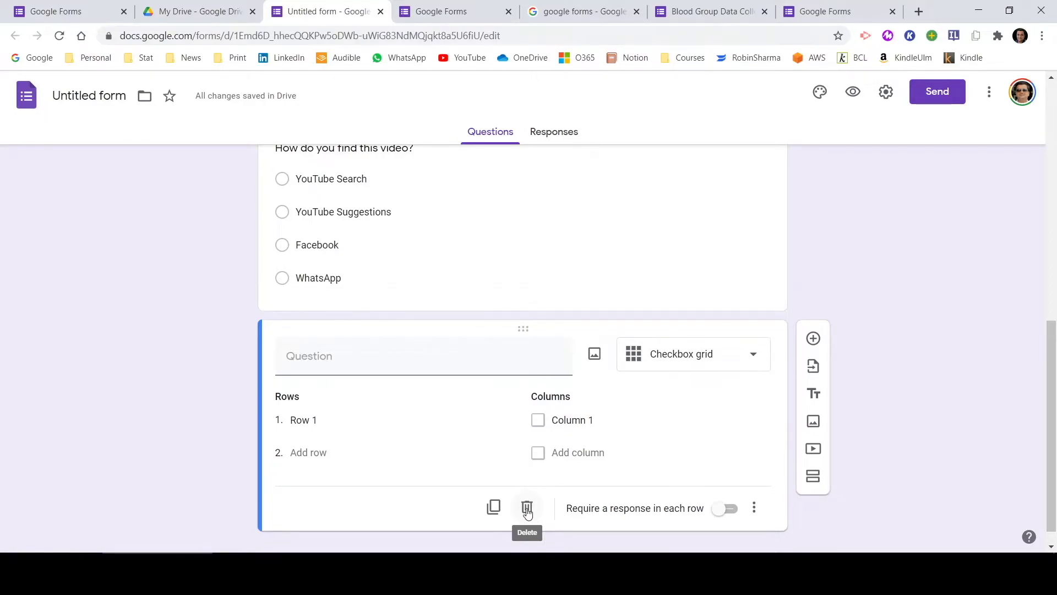
pyautogui.click(527, 507)
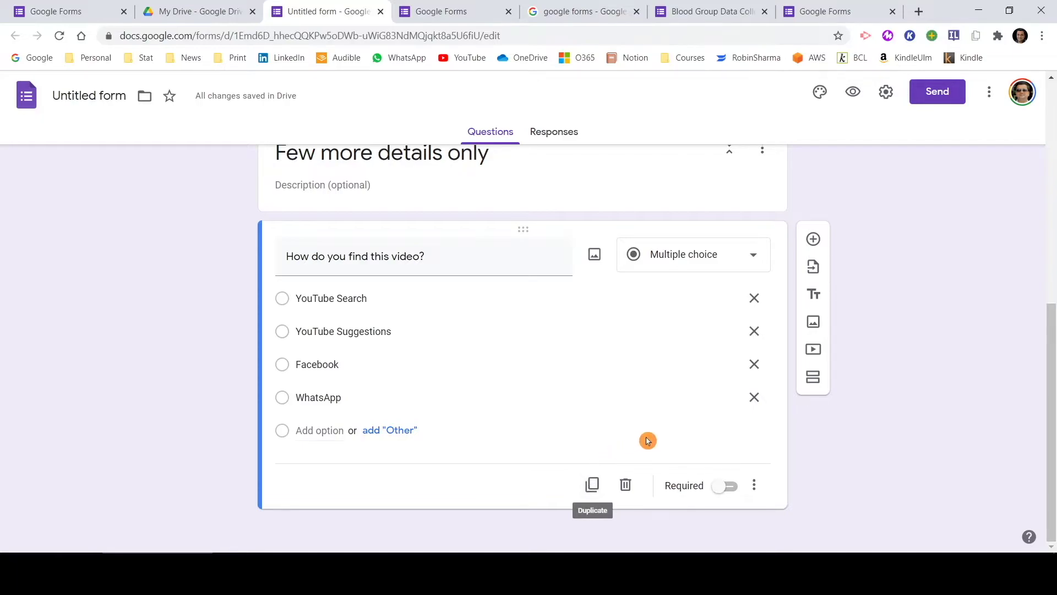
pyautogui.click(754, 492)
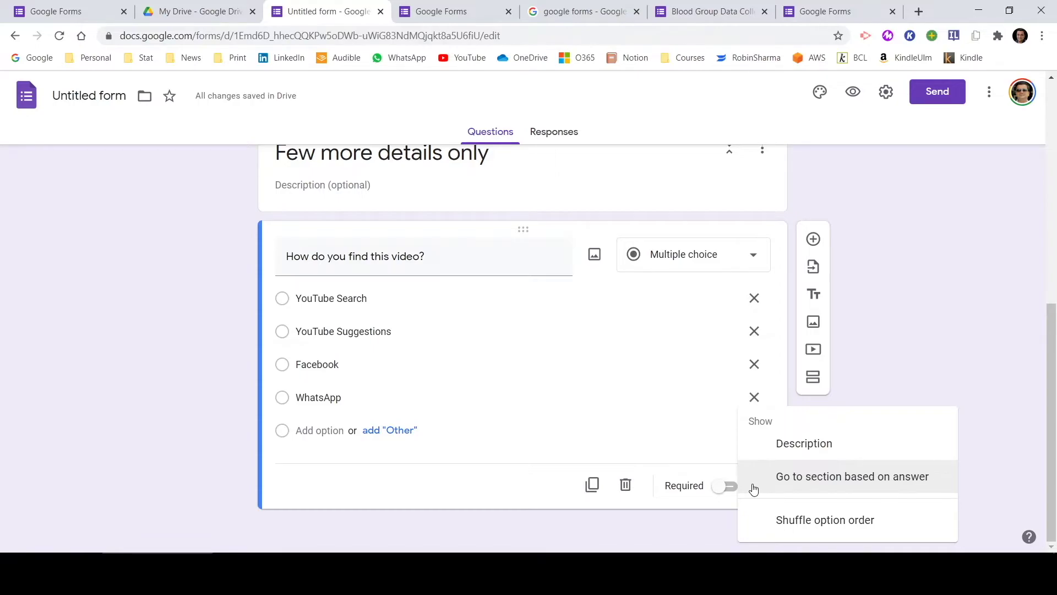
pyautogui.click(810, 456)
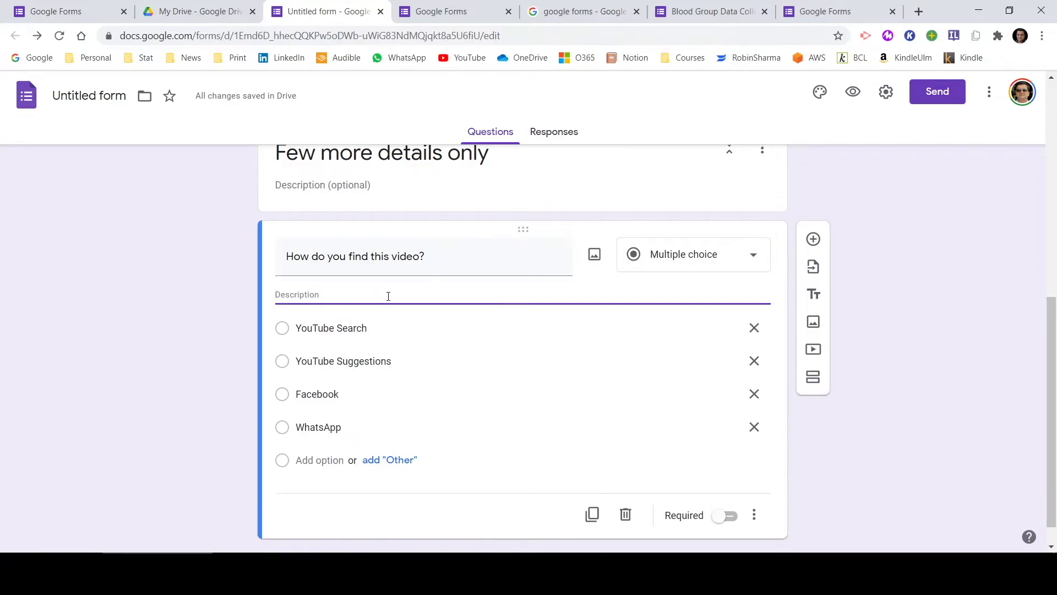
pyautogui.click(337, 294)
pyautogui.click(755, 515)
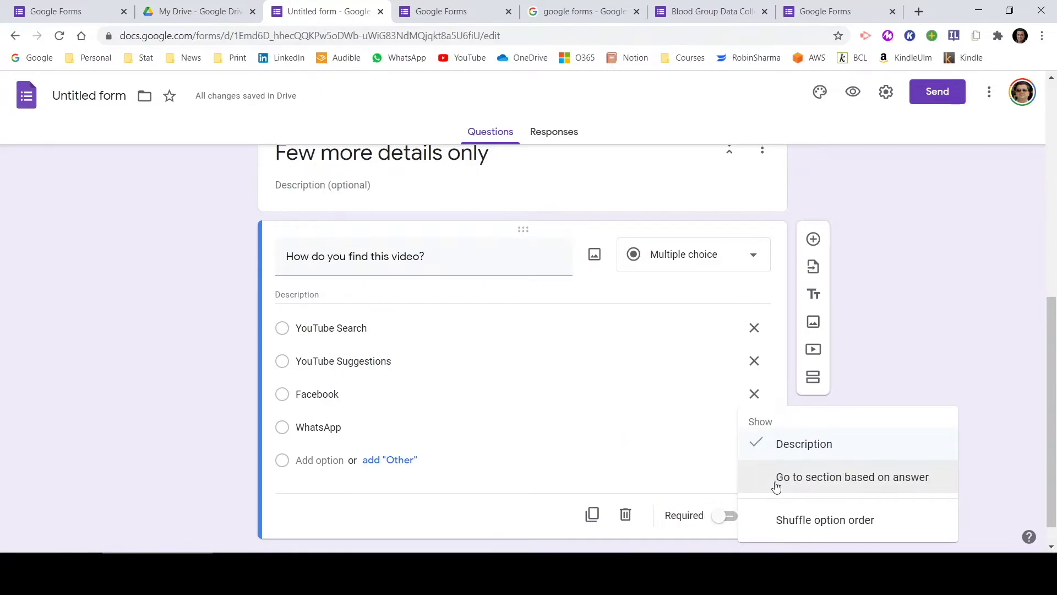
pyautogui.click(776, 484)
pyautogui.click(792, 478)
pyautogui.click(290, 329)
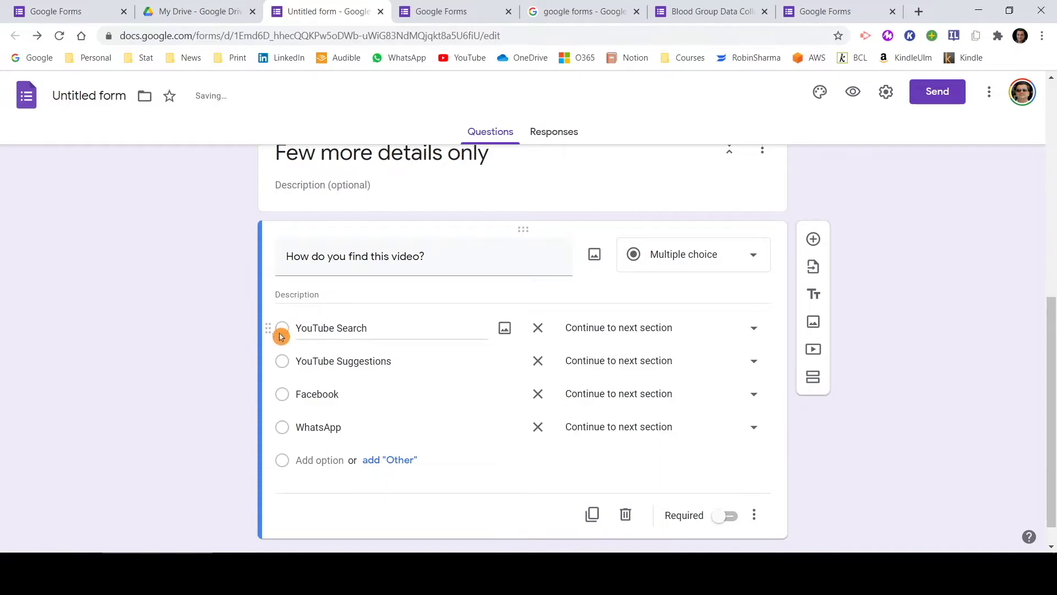
pyautogui.click(769, 326)
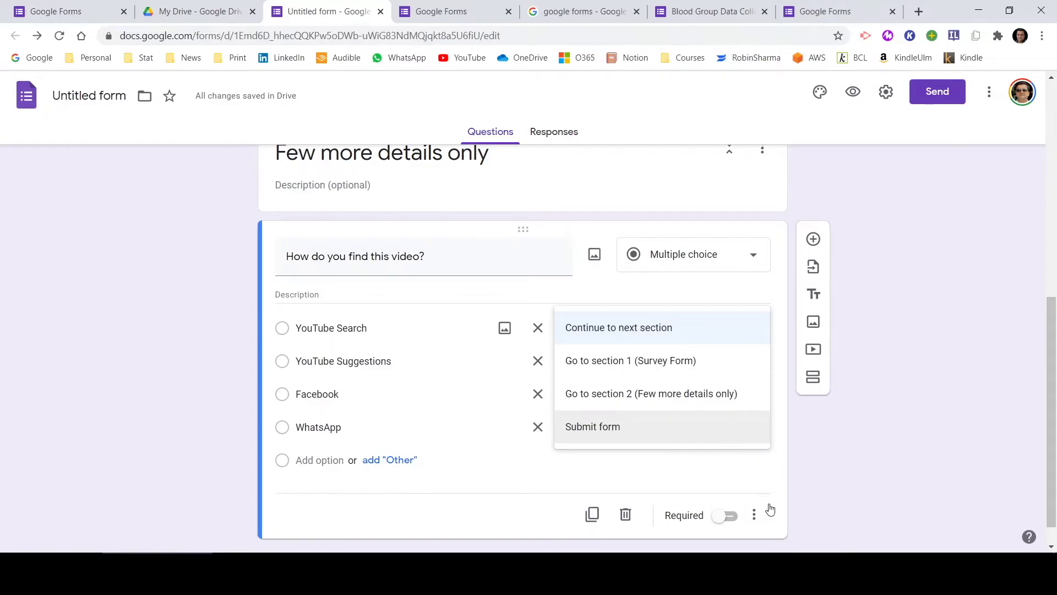
pyautogui.click(753, 520)
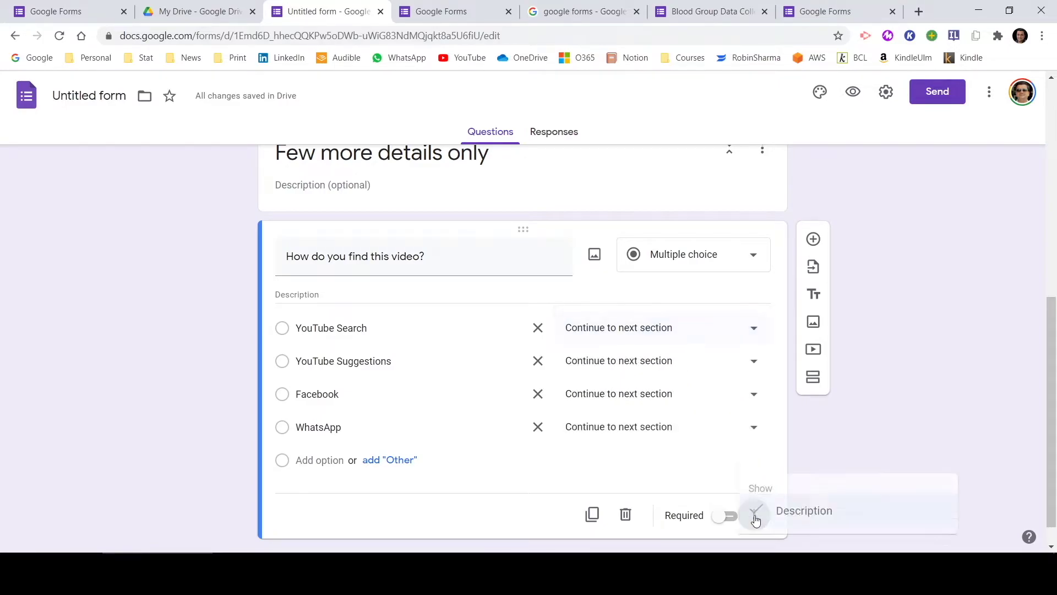
pyautogui.click(753, 517)
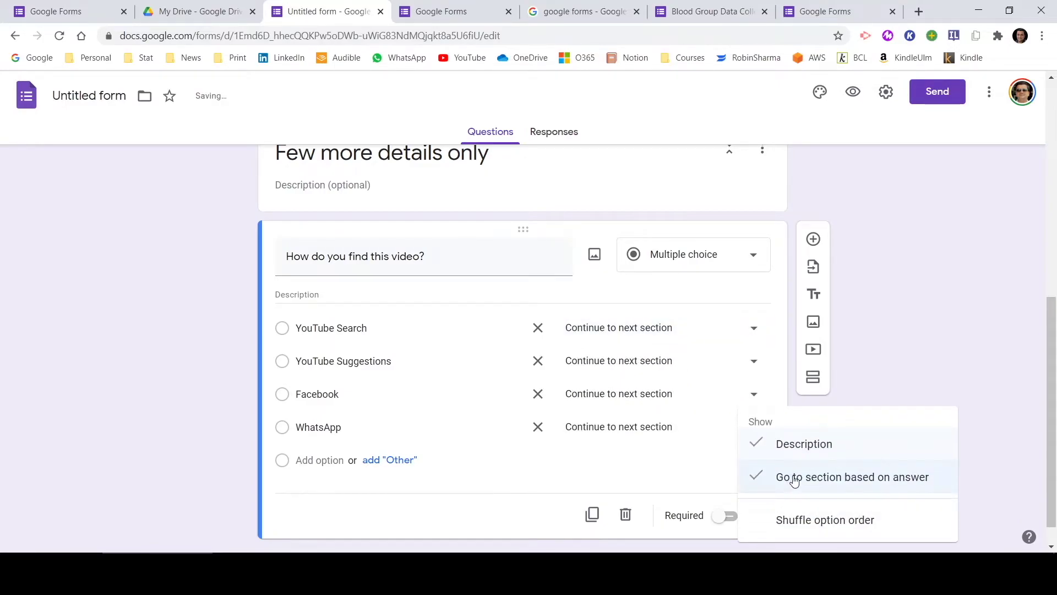
pyautogui.click(795, 478)
pyautogui.click(755, 520)
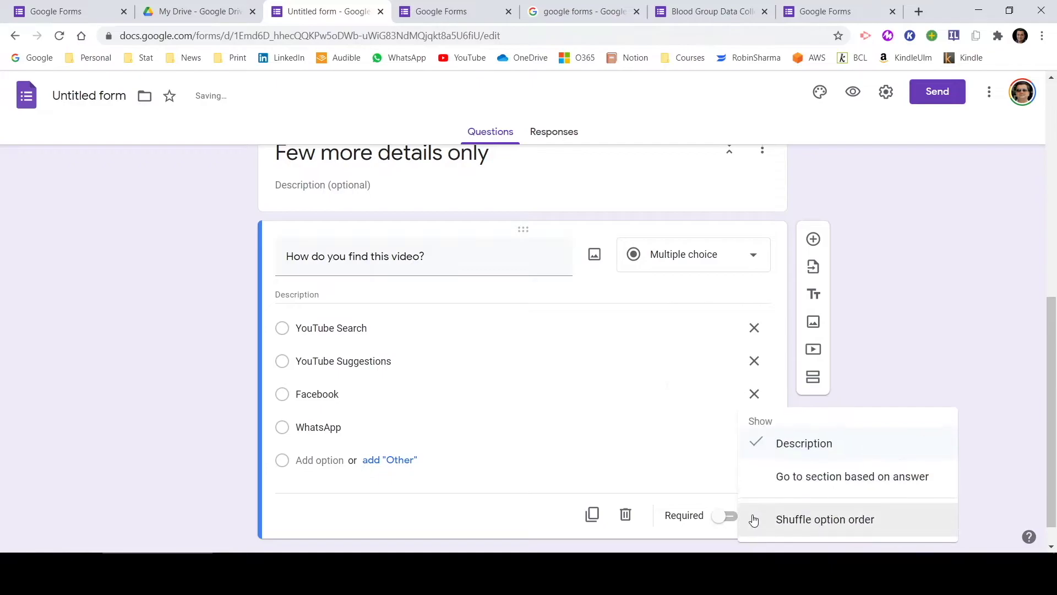
pyautogui.click(791, 445)
pyautogui.click(755, 486)
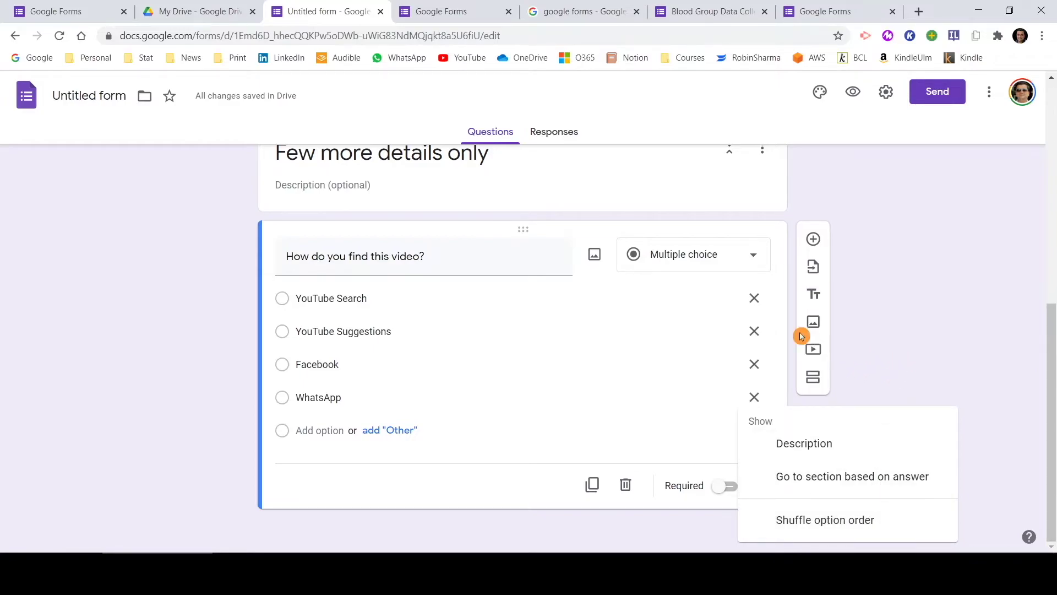
pyautogui.click(647, 223)
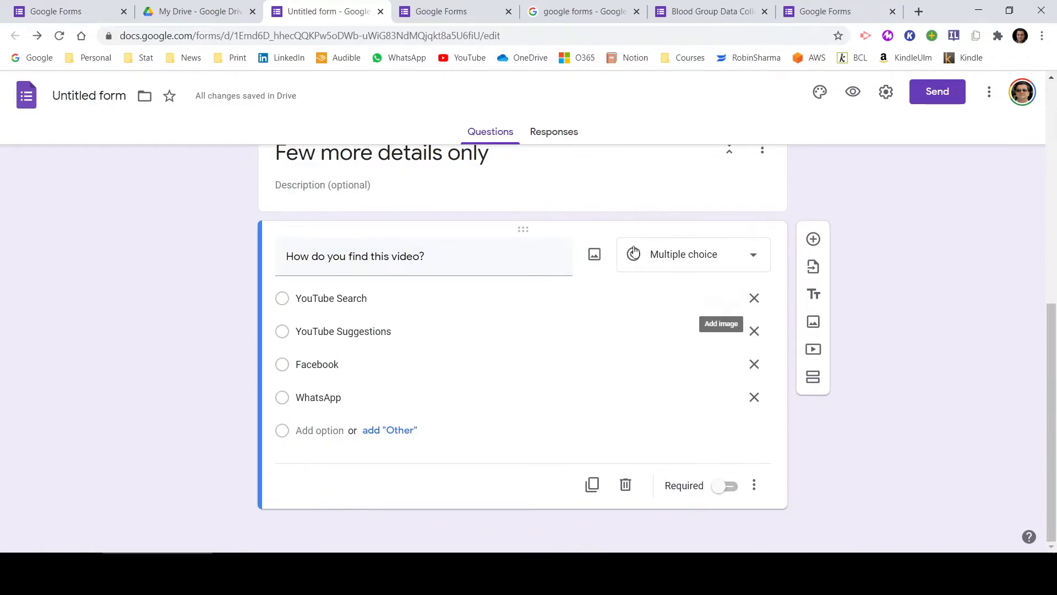
# Step: Add a pasted short-answer question asking respondents for their email for course access
pyautogui.click(813, 239)
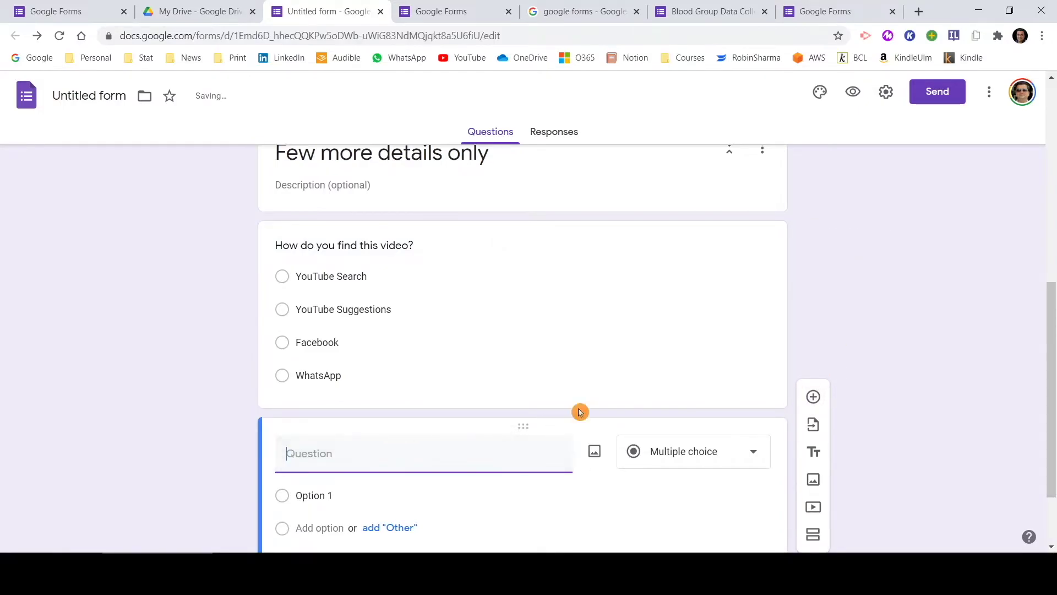
pyautogui.click(354, 457)
pyautogui.write('Share your email address if you want to. I am recording a course on Google Products and you will be getting free access once it will be launched.')
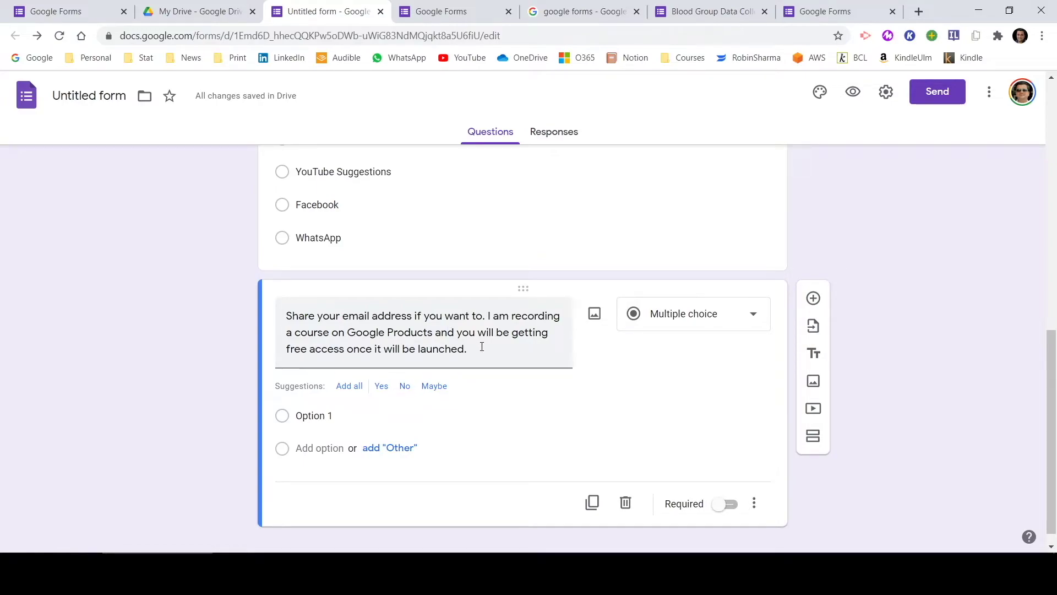
pyautogui.click(752, 315)
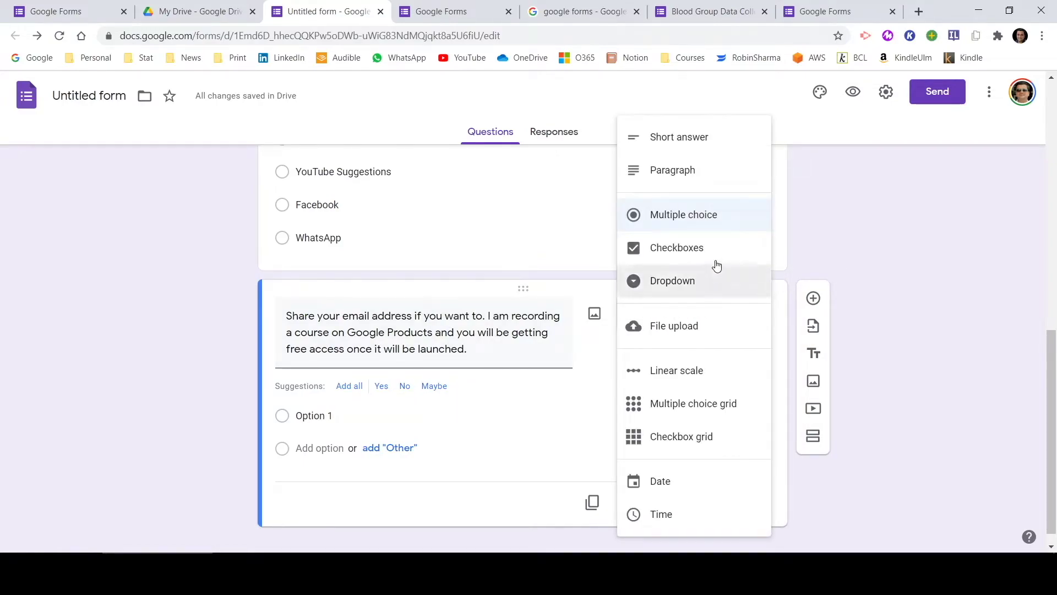
pyautogui.click(678, 139)
pyautogui.click(312, 422)
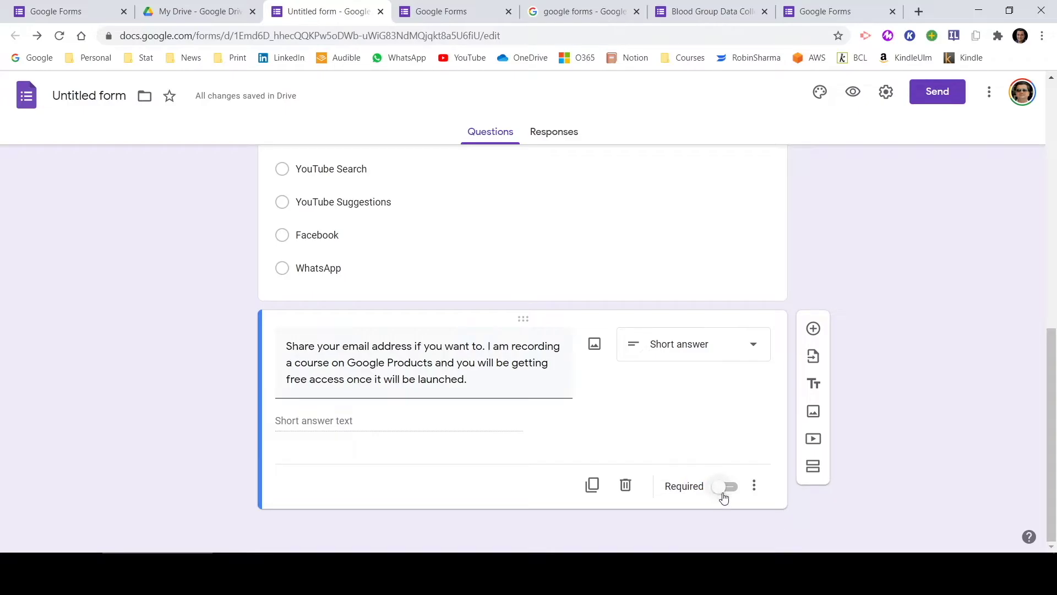
# Step: Make the video question with the YouTube, Facebook and WhatsApp options required
pyautogui.click(648, 228)
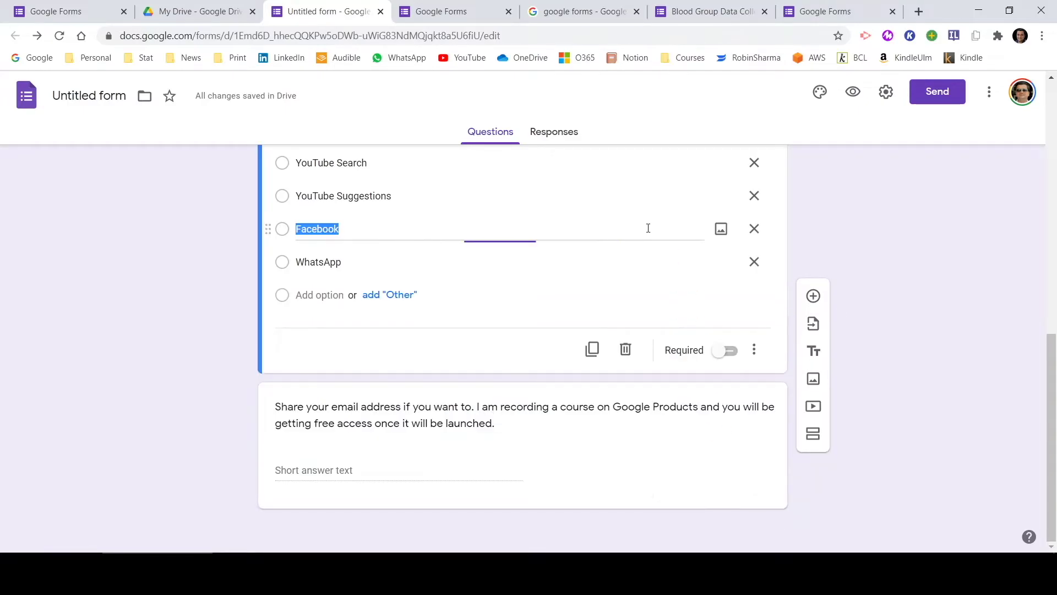
pyautogui.click(727, 352)
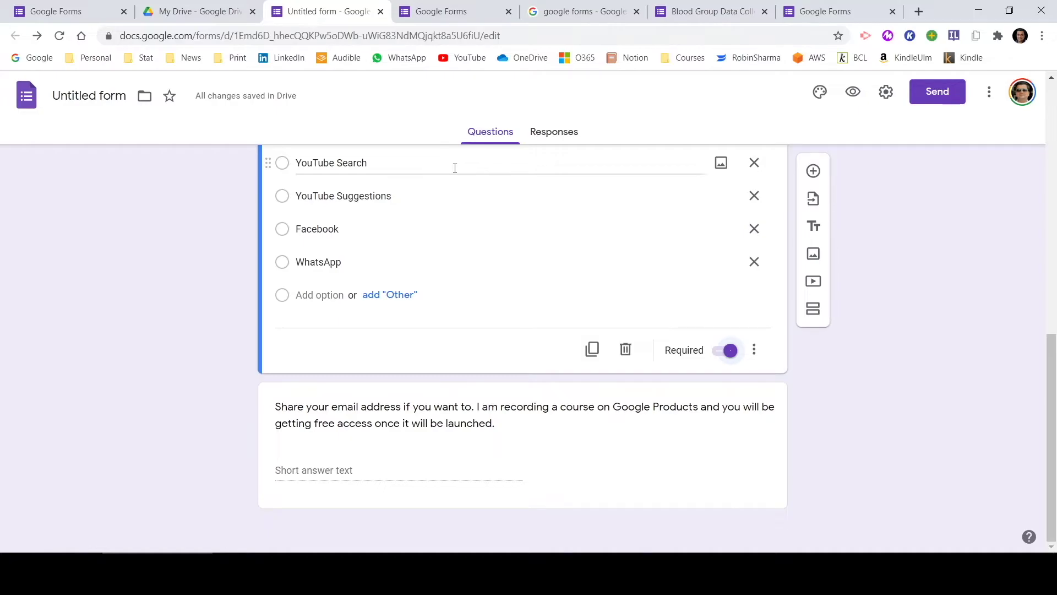
pyautogui.click(785, 498)
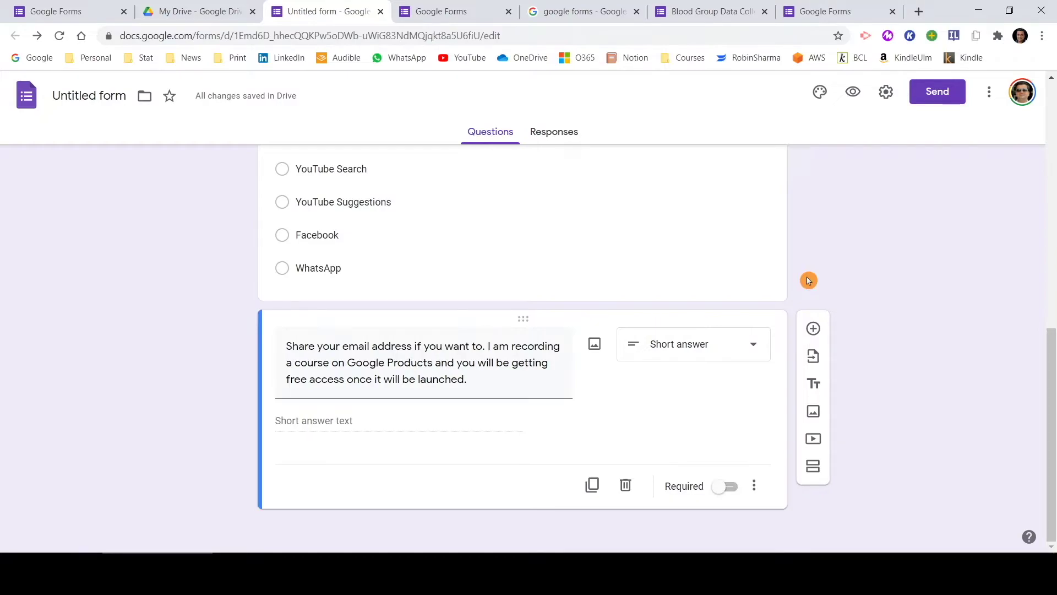
pyautogui.scroll(10, 808, 281)
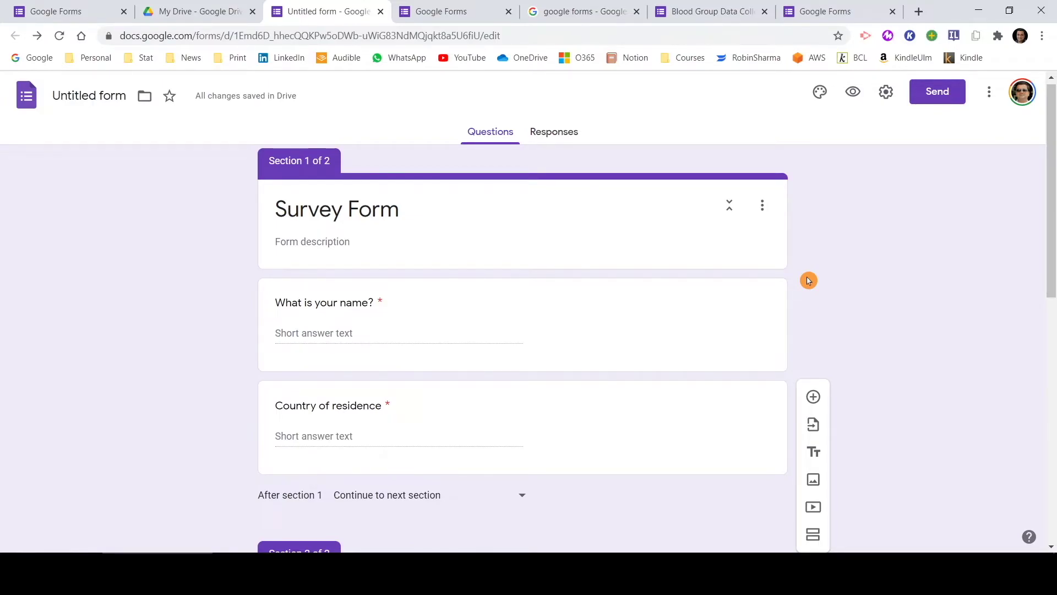
pyautogui.scroll(1, 873, 391)
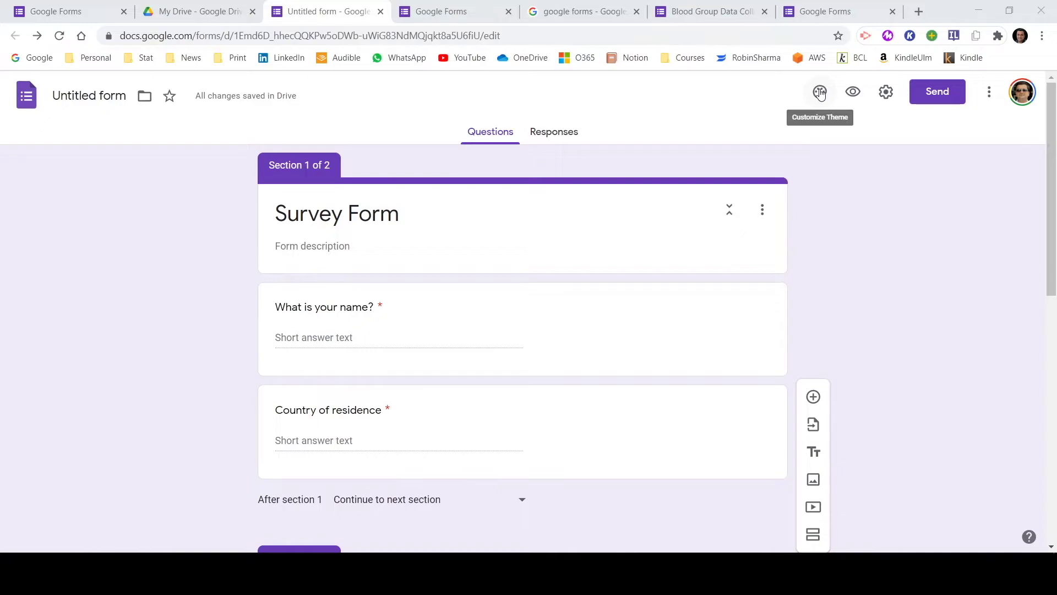
# Step: Set the theme colour to Red Orange with a darker peach background
pyautogui.click(821, 93)
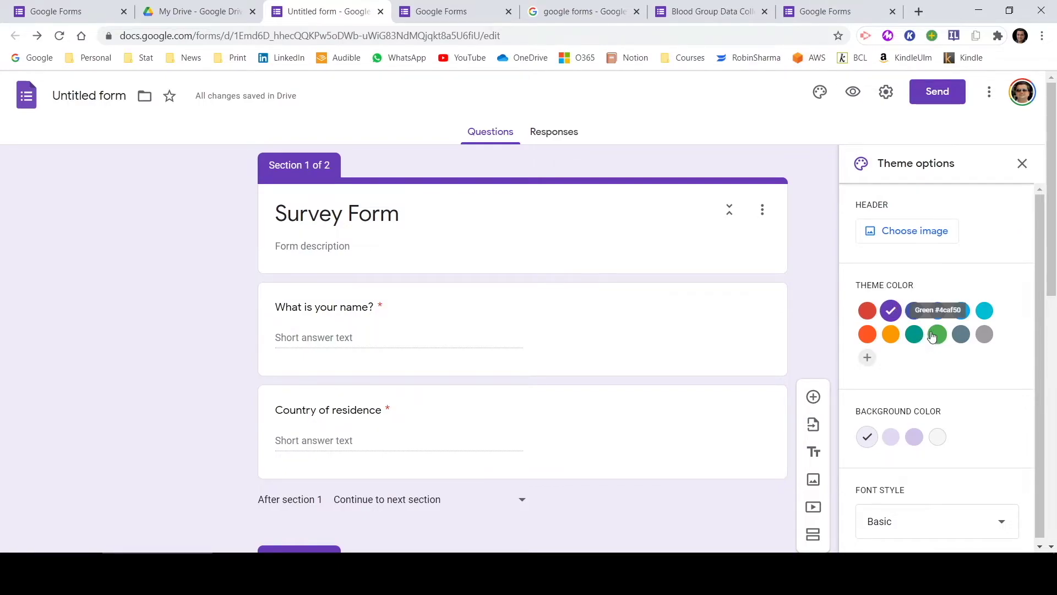
pyautogui.click(865, 334)
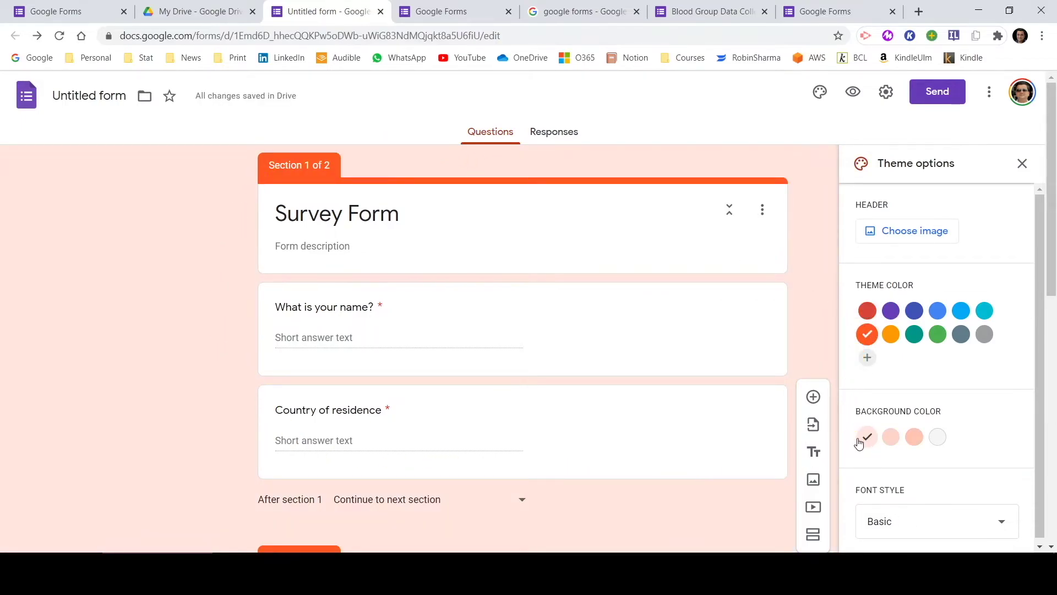
pyautogui.click(914, 437)
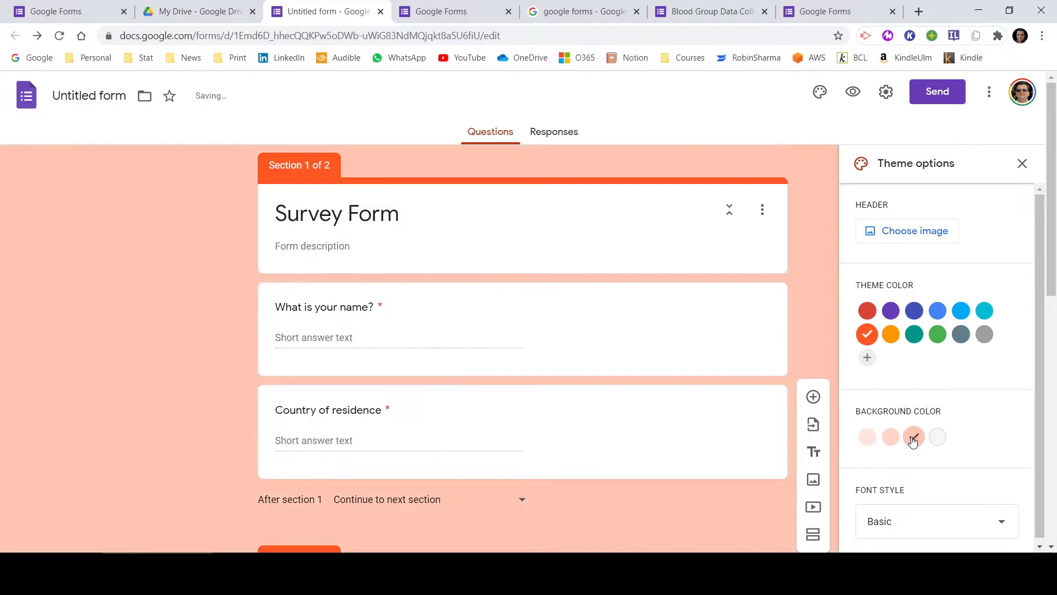
pyautogui.click(995, 386)
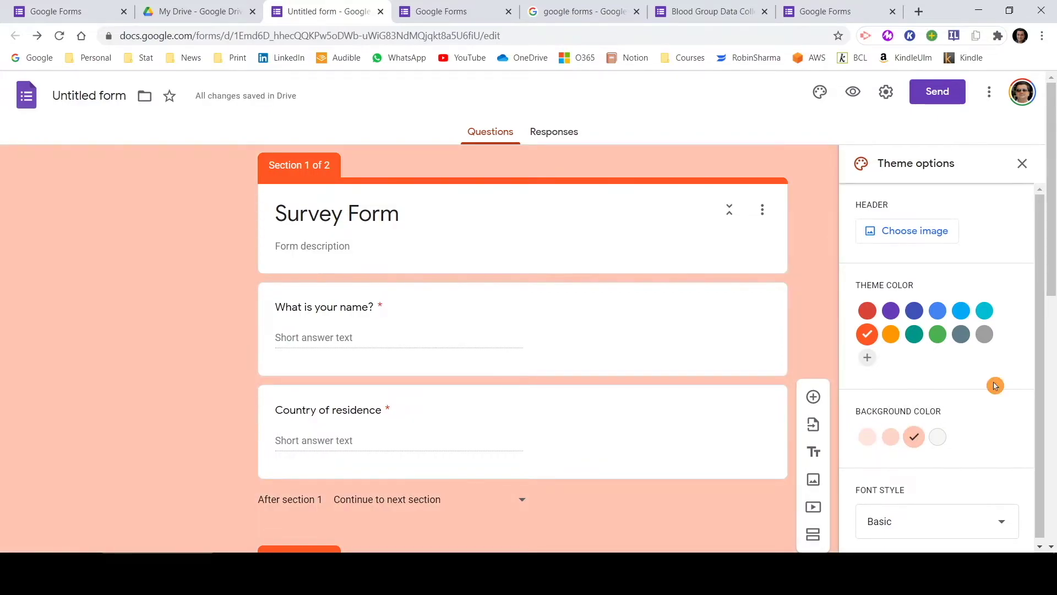
pyautogui.scroll(-1, 995, 385)
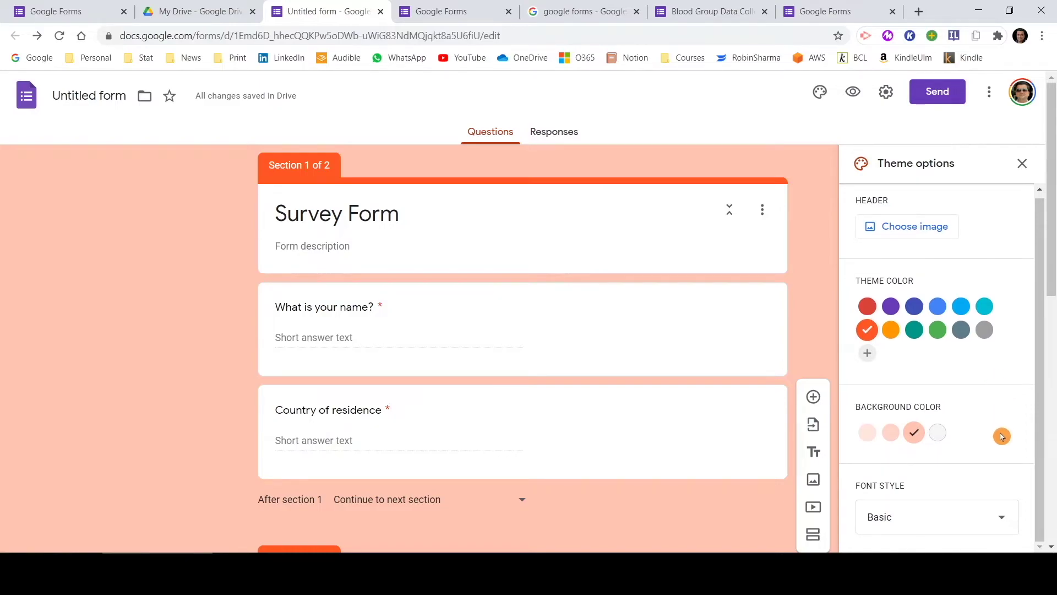
# Step: Try the Decorative, Formal and Playful font styles, then settle on Basic
pyautogui.click(1003, 523)
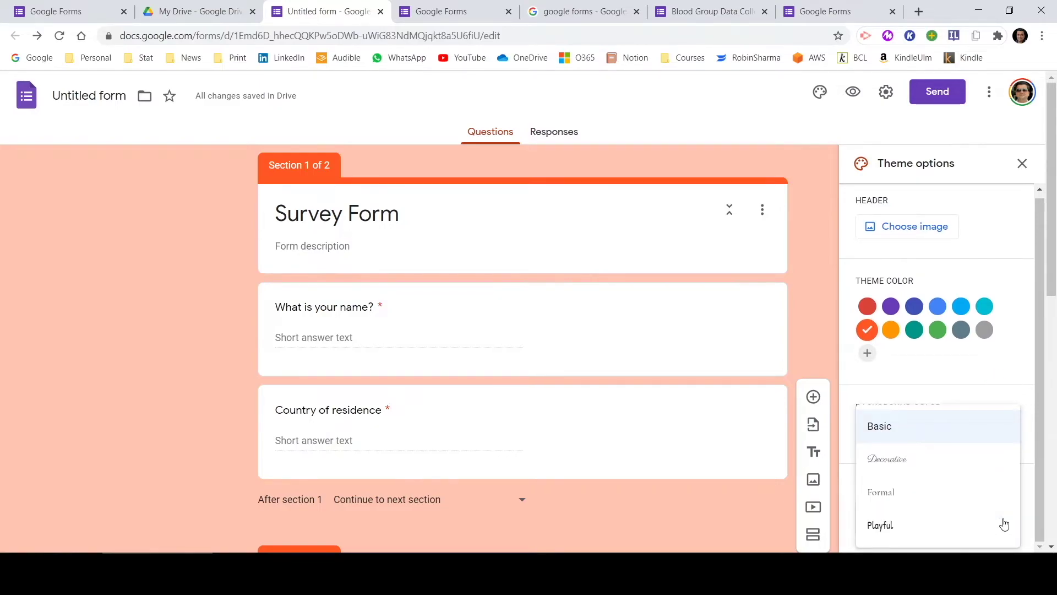
pyautogui.click(879, 458)
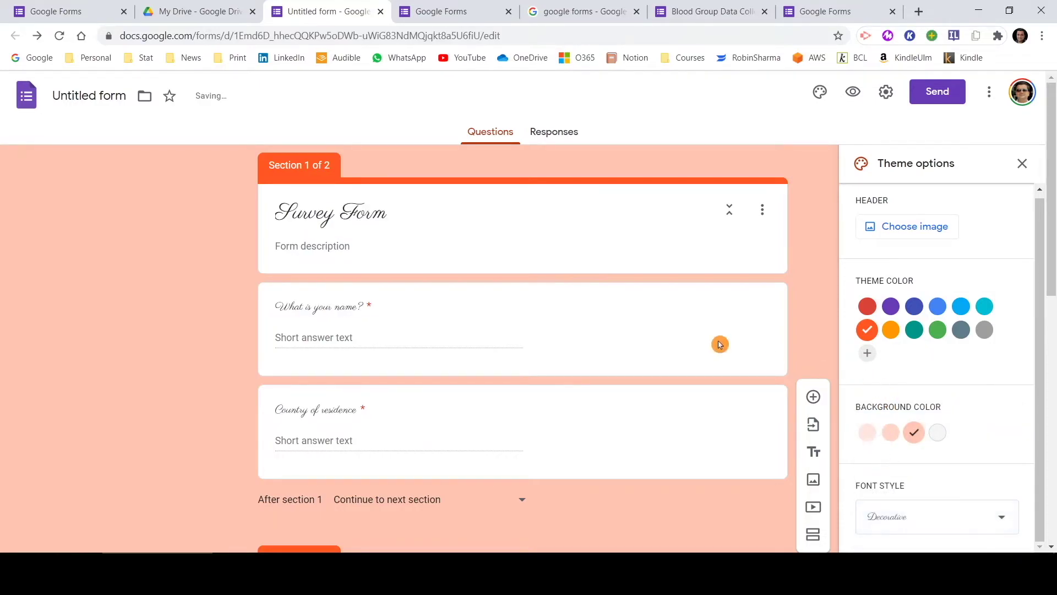
pyautogui.click(881, 517)
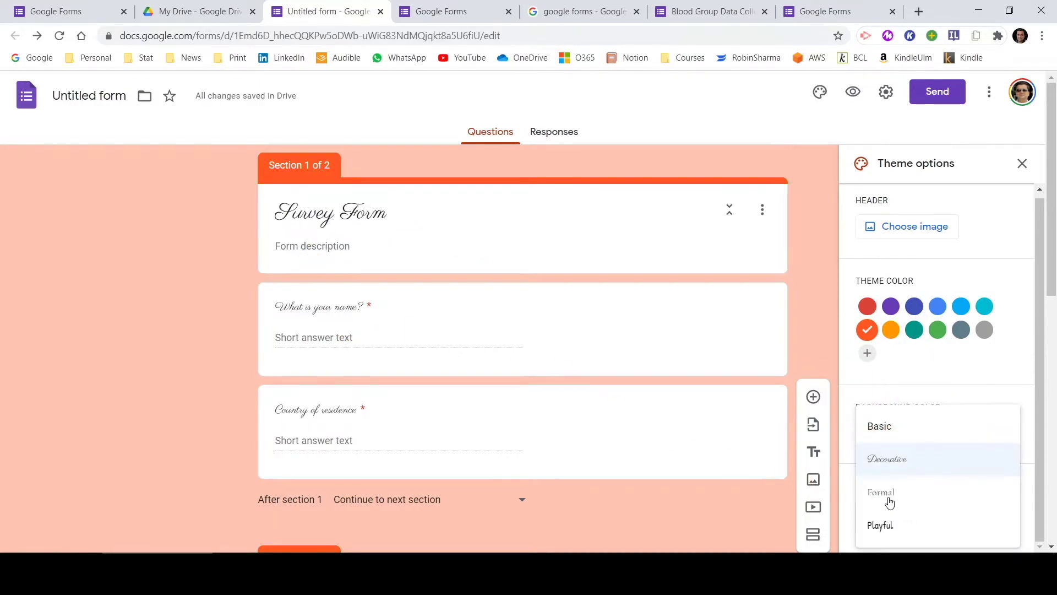
pyautogui.click(892, 498)
pyautogui.click(906, 517)
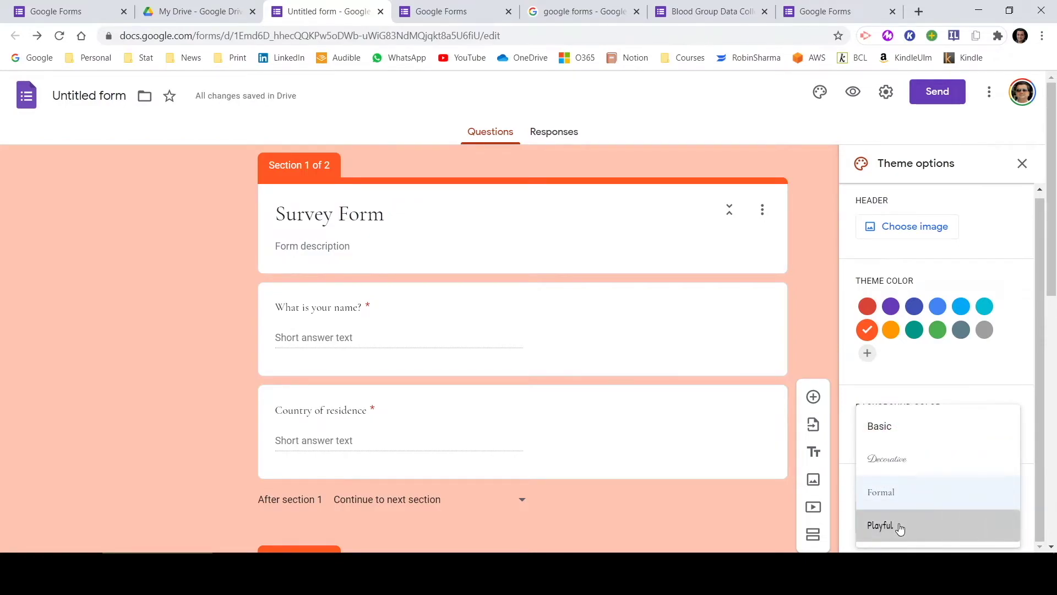
pyautogui.click(900, 528)
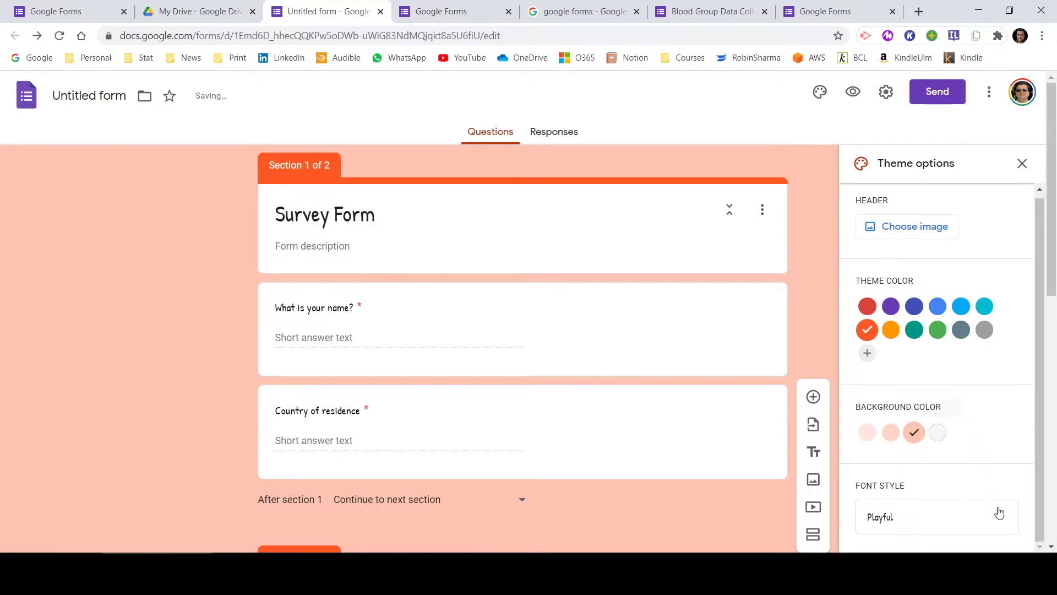
pyautogui.click(1002, 525)
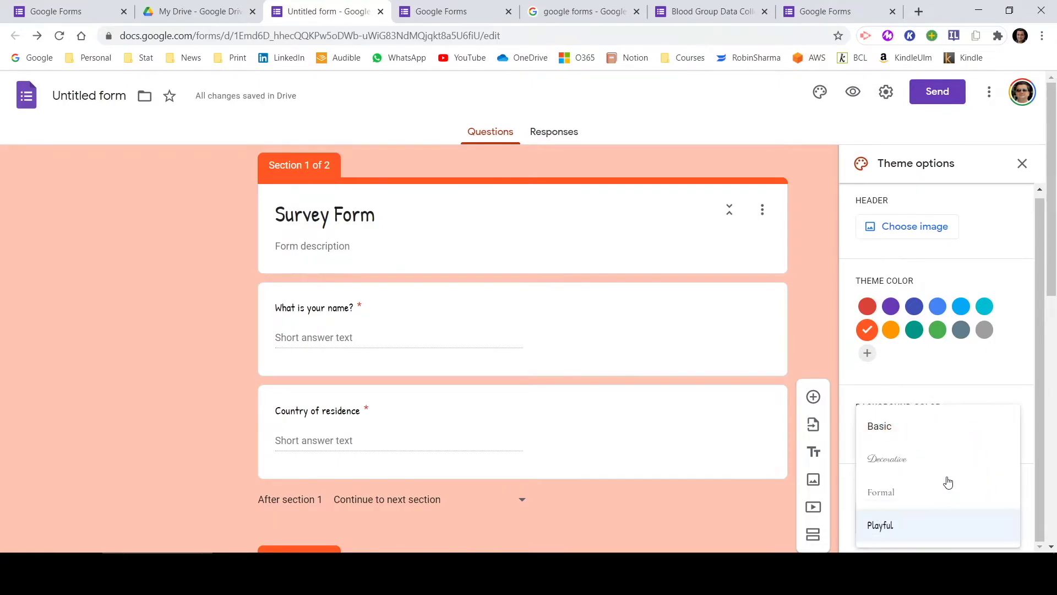
pyautogui.click(883, 432)
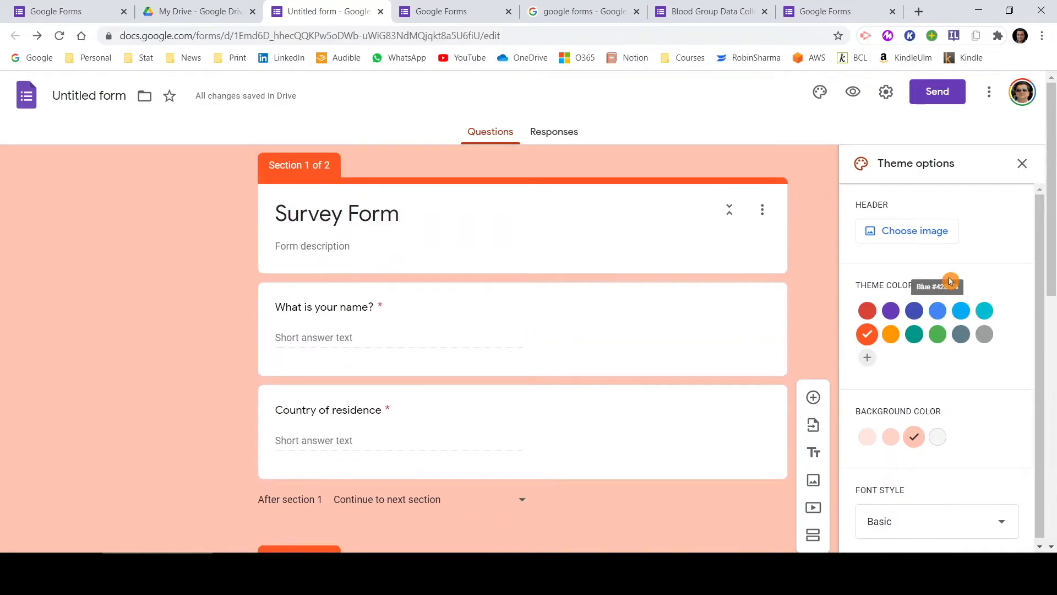
# Step: Browse the header image categories and insert the open-book photo from Work and School
pyautogui.click(913, 237)
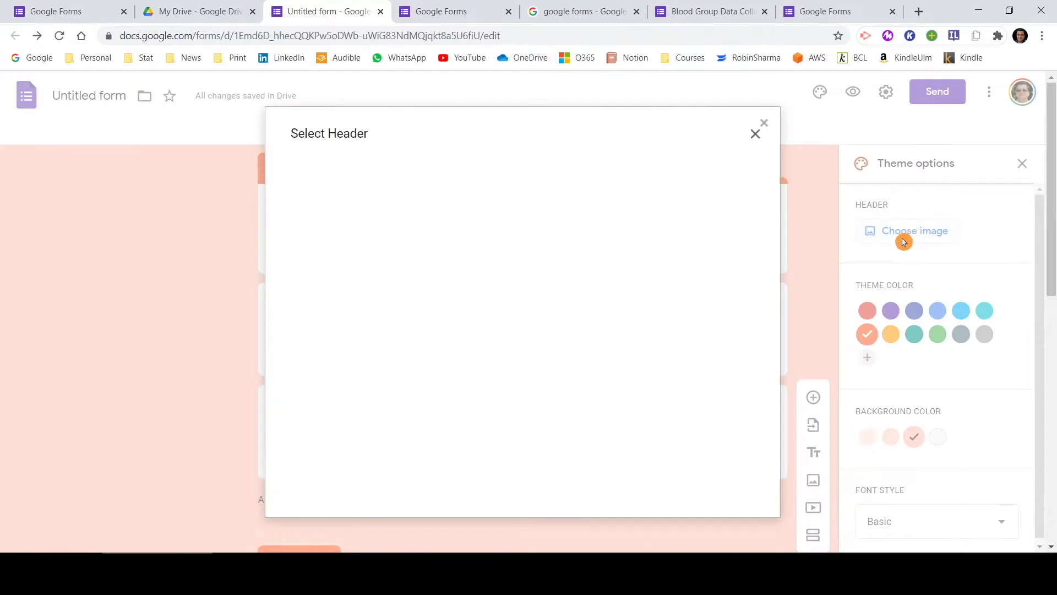
pyautogui.click(511, 159)
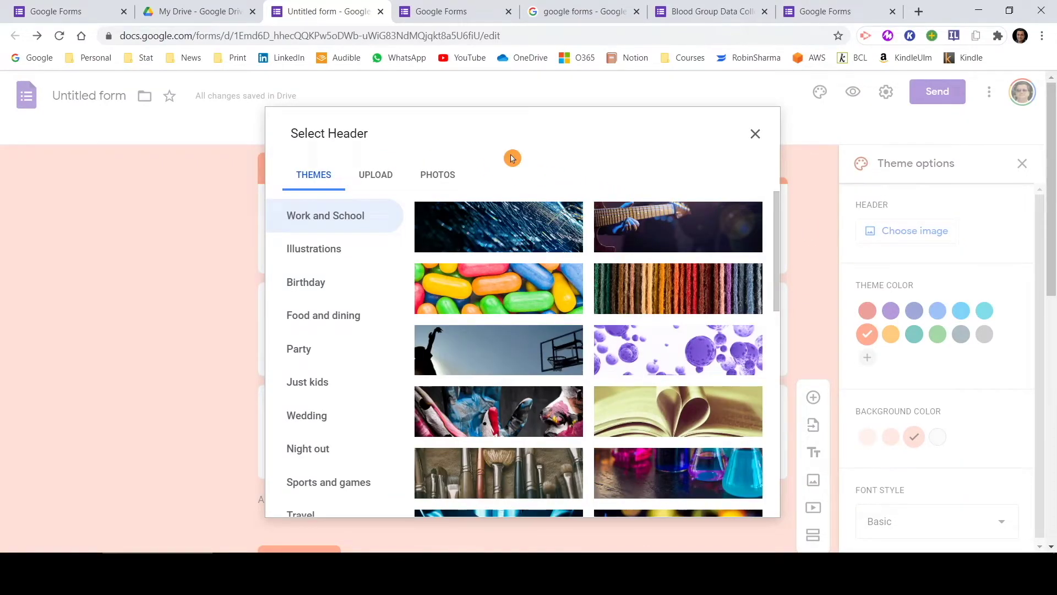
pyautogui.click(317, 254)
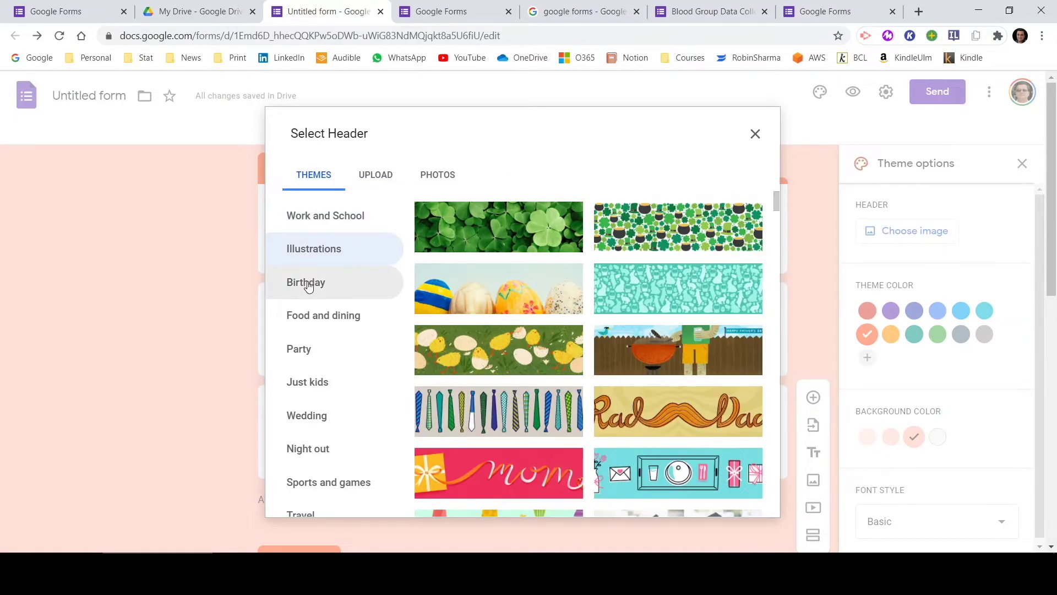
pyautogui.click(309, 284)
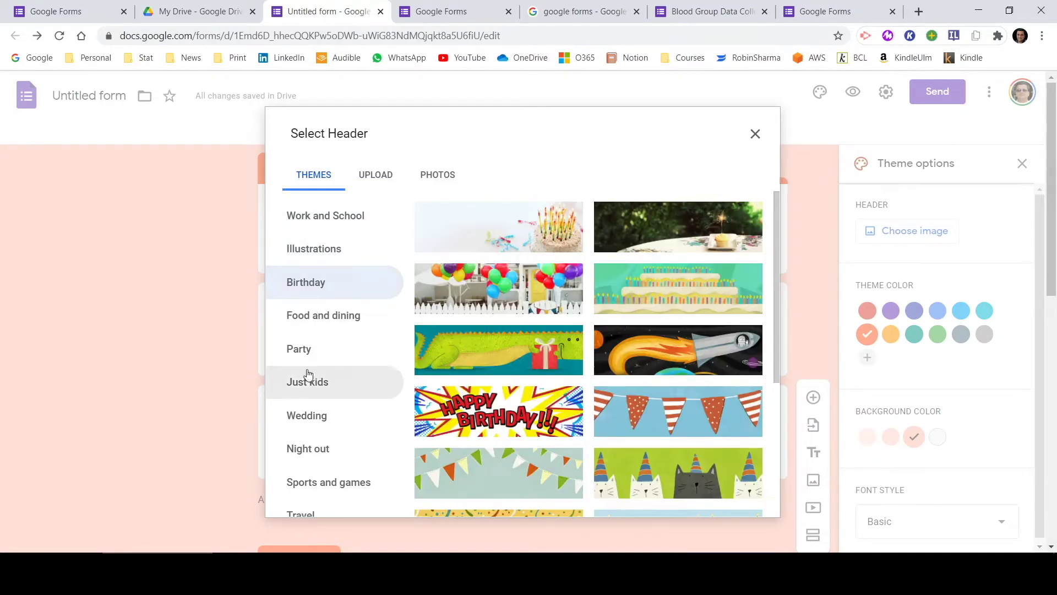
pyautogui.click(307, 382)
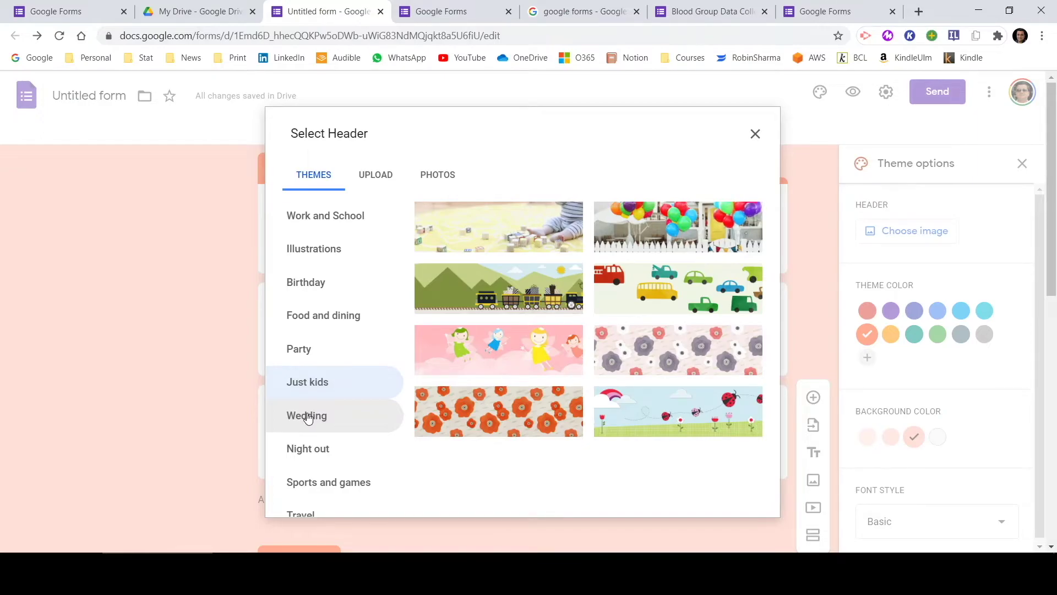
pyautogui.click(300, 212)
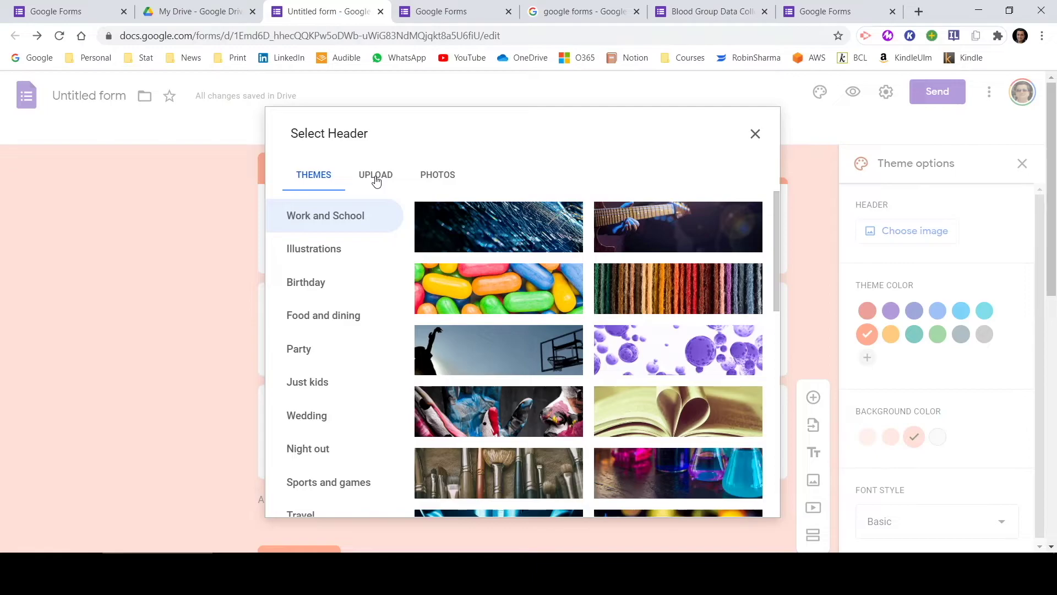
pyautogui.click(376, 180)
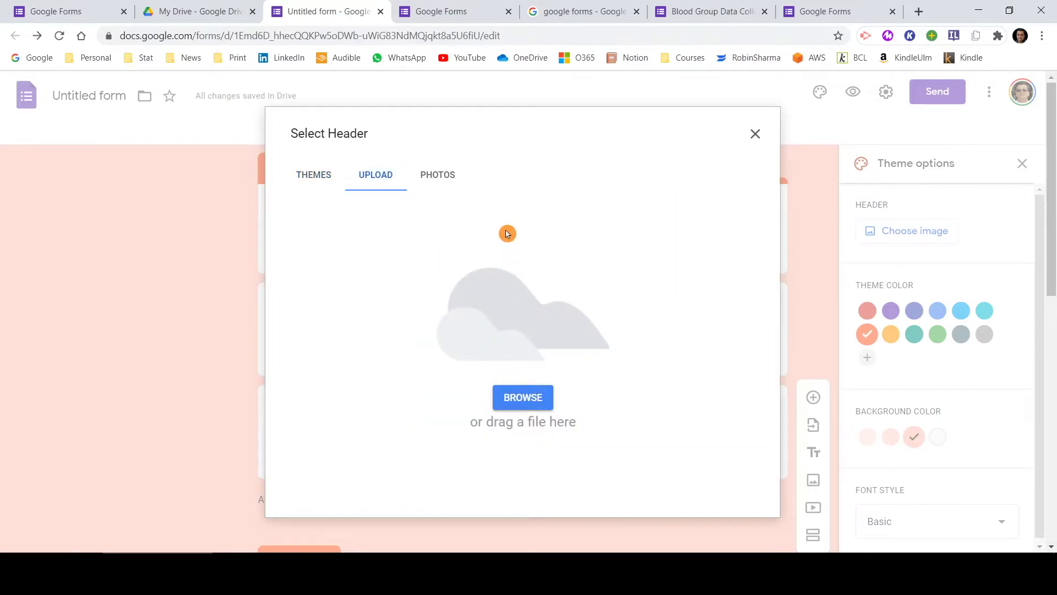
pyautogui.click(433, 178)
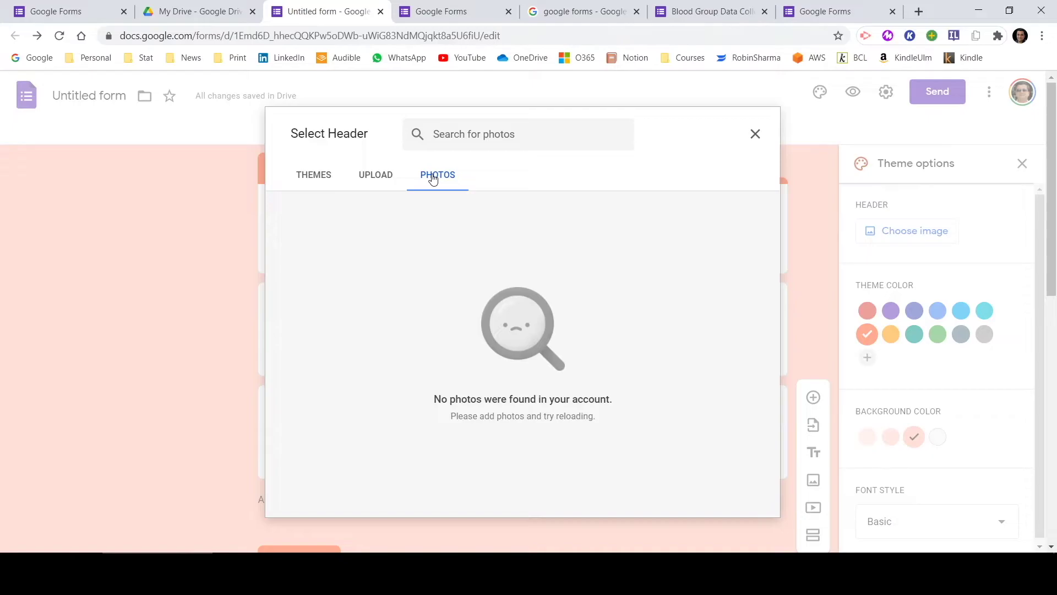
pyautogui.click(321, 174)
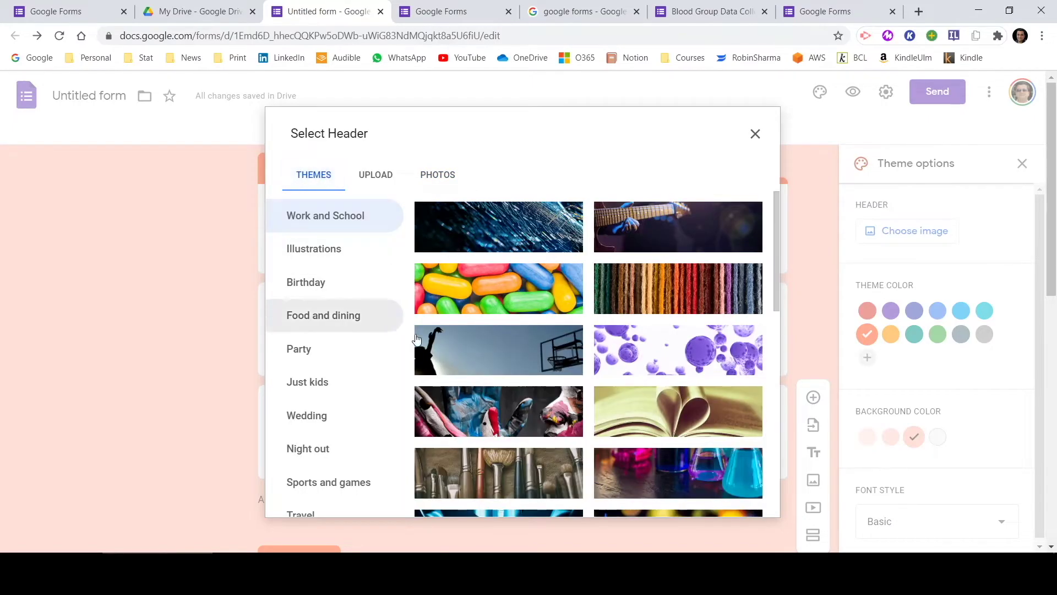
pyautogui.click(691, 418)
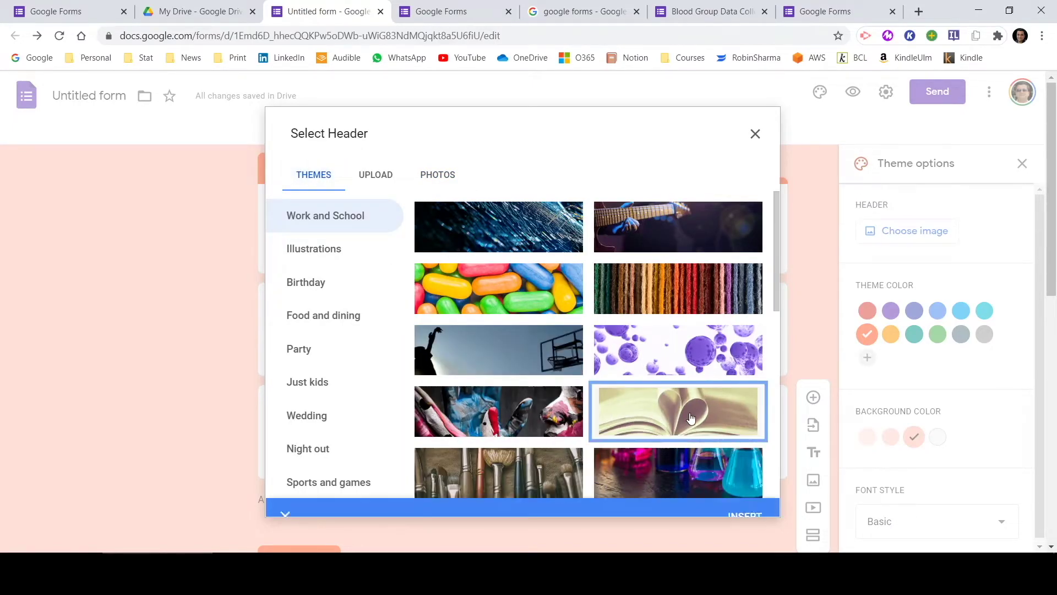
pyautogui.click(744, 501)
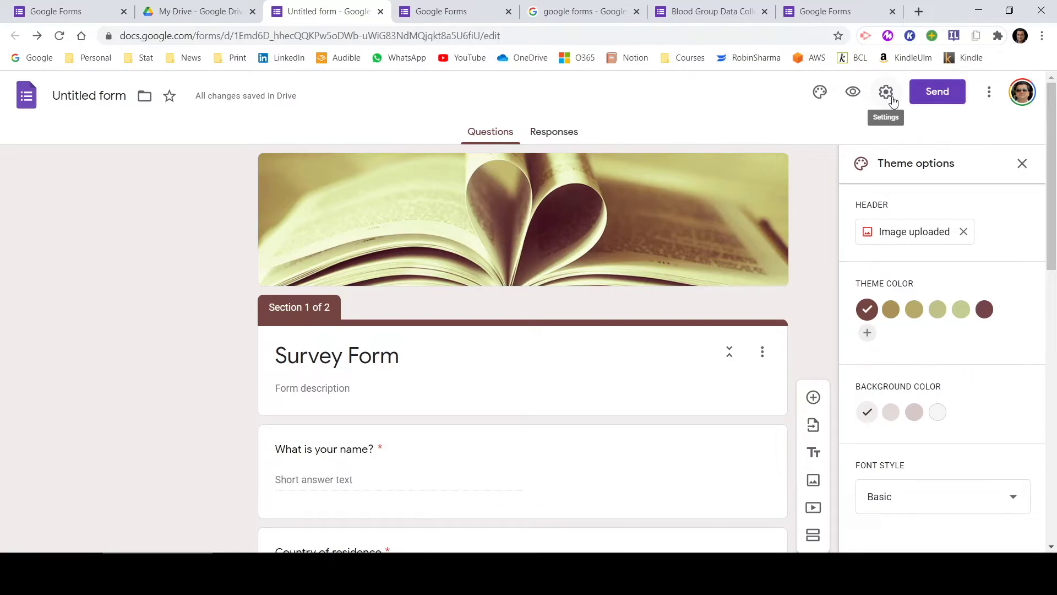
pyautogui.click(893, 102)
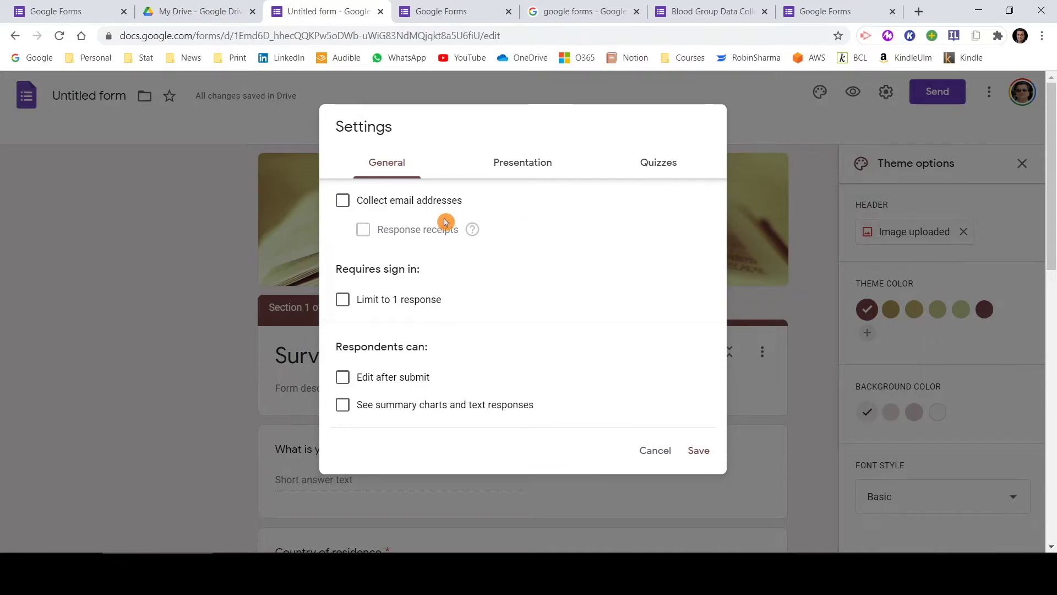
pyautogui.click(418, 204)
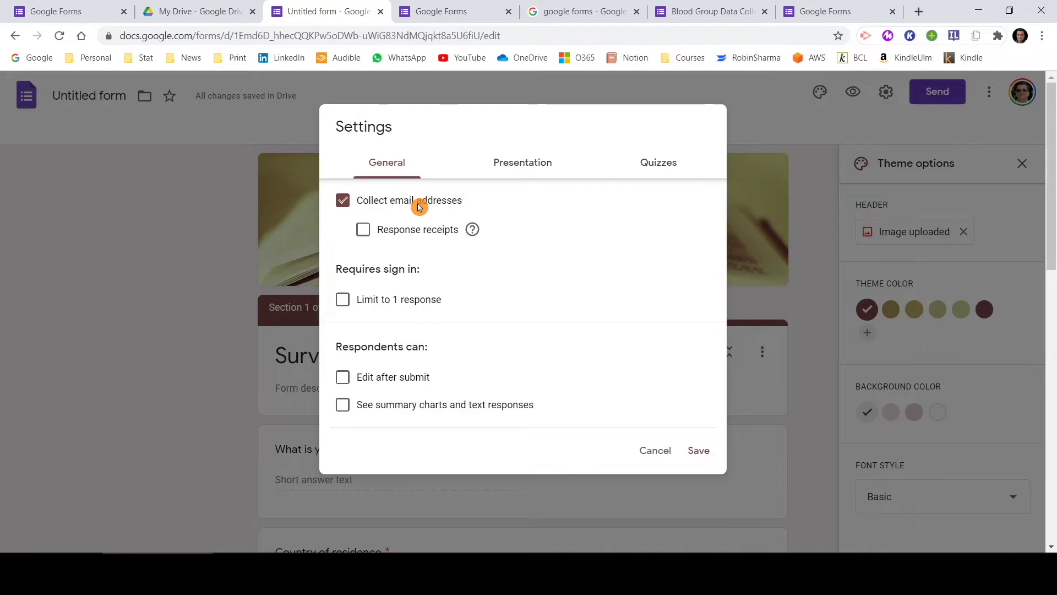
pyautogui.click(420, 207)
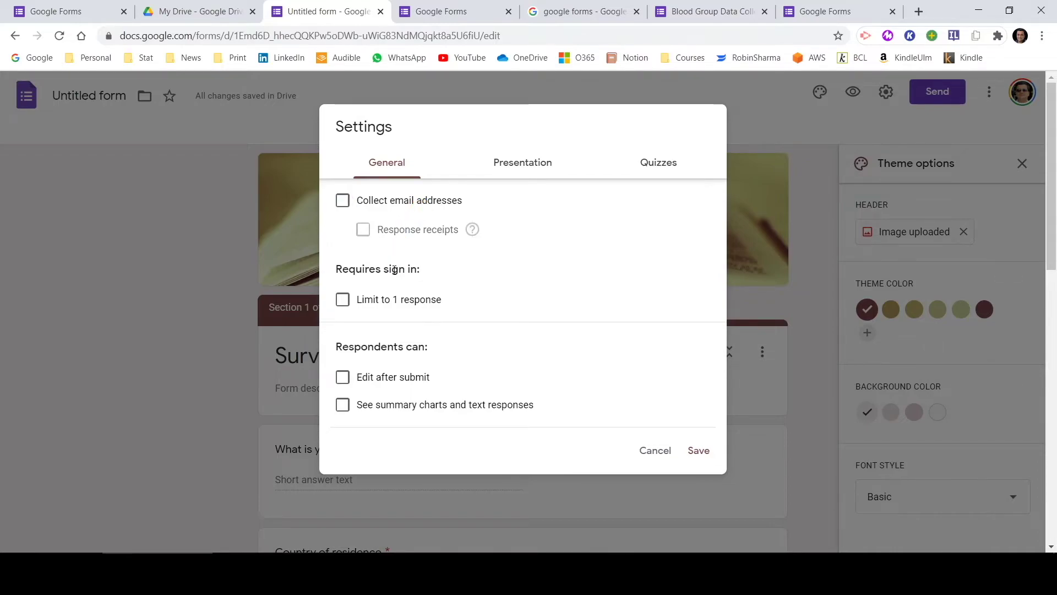
pyautogui.click(343, 300)
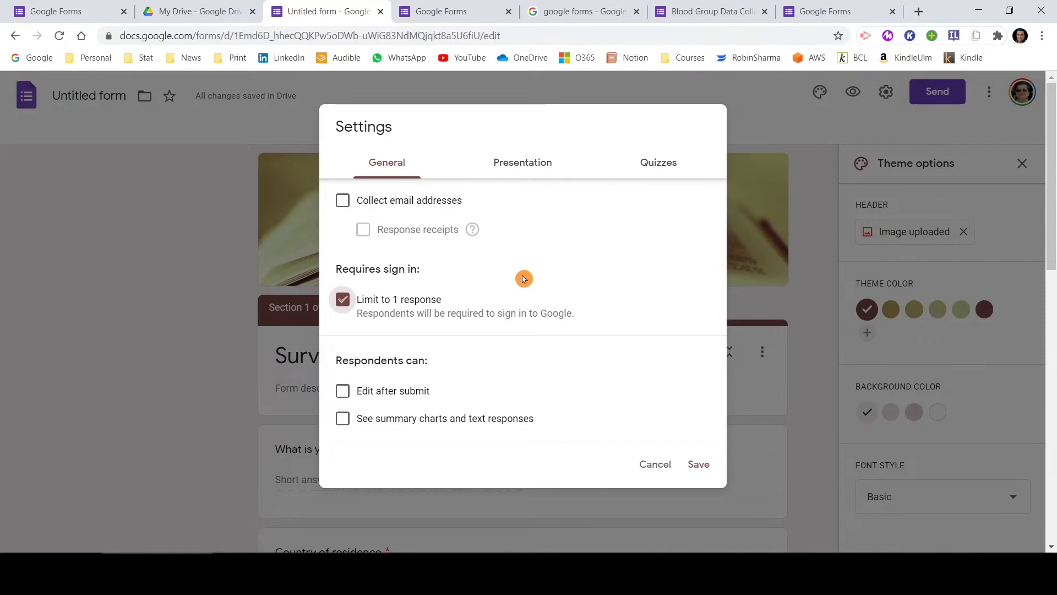
pyautogui.click(344, 301)
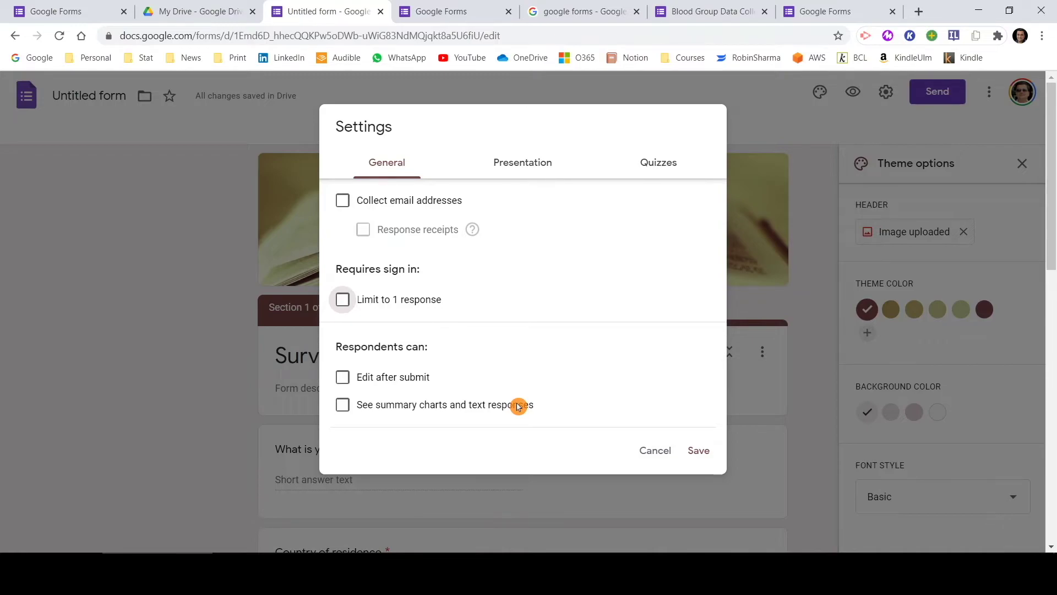
# Step: Turn on Show progress bar and turn off Show link to submit another response
pyautogui.click(521, 171)
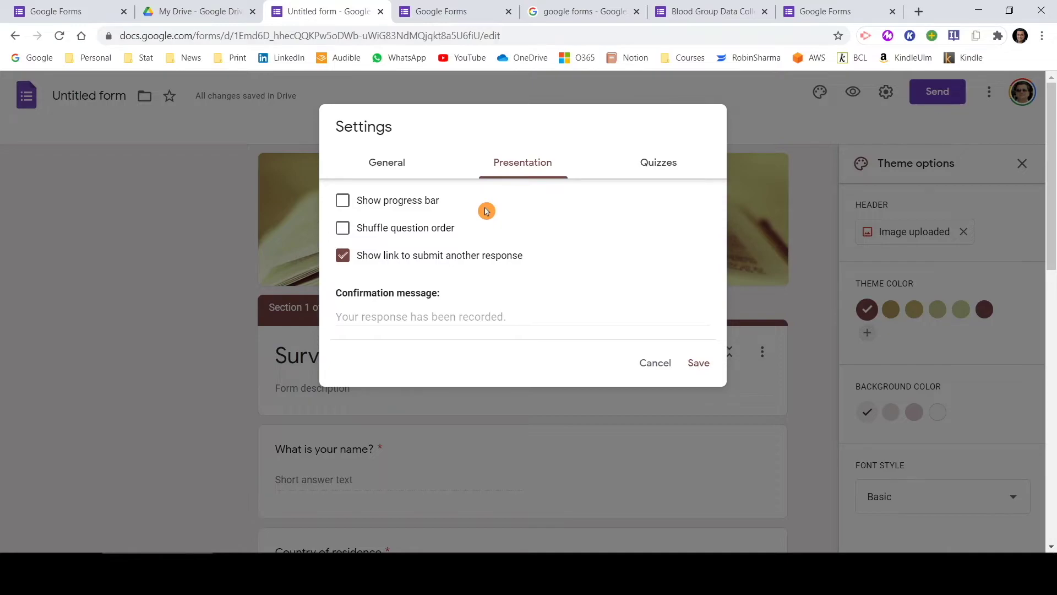
pyautogui.click(364, 204)
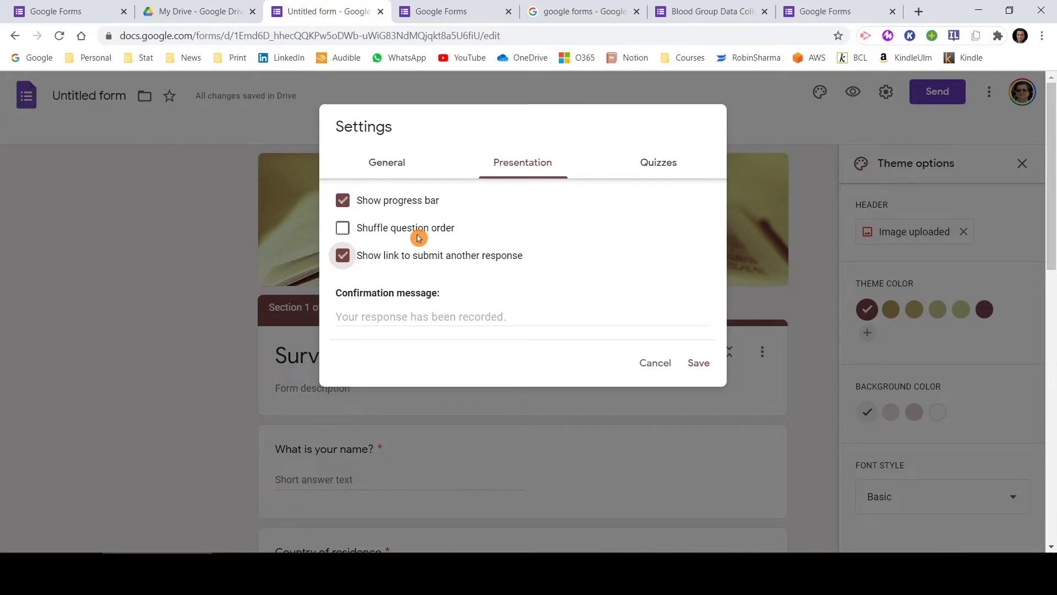
pyautogui.click(343, 256)
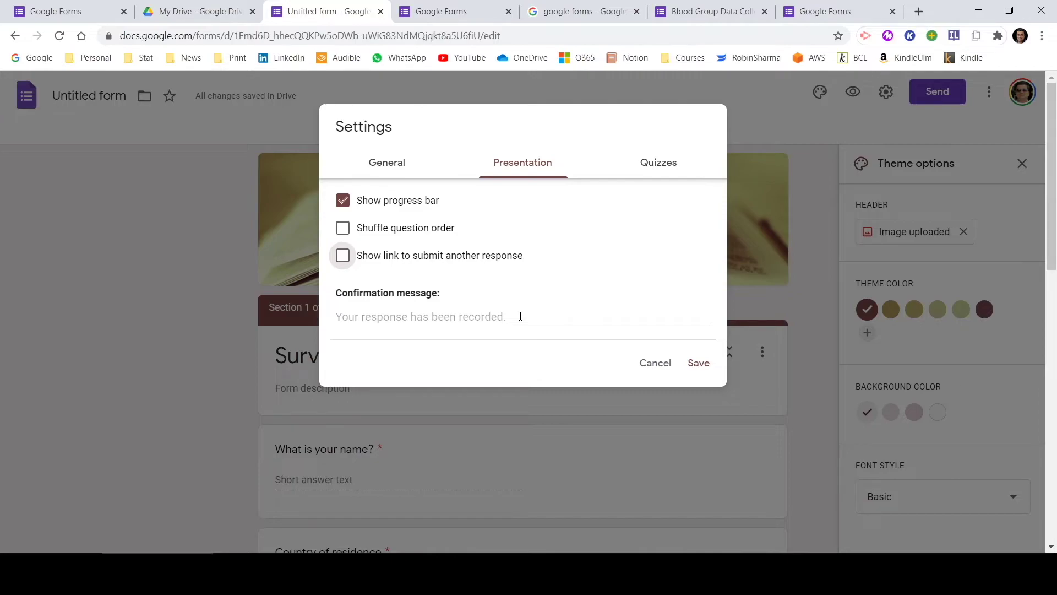
pyautogui.click(594, 210)
pyautogui.click(666, 166)
# Step: Enable Make this a quiz with grades released later, after manual review
pyautogui.click(355, 200)
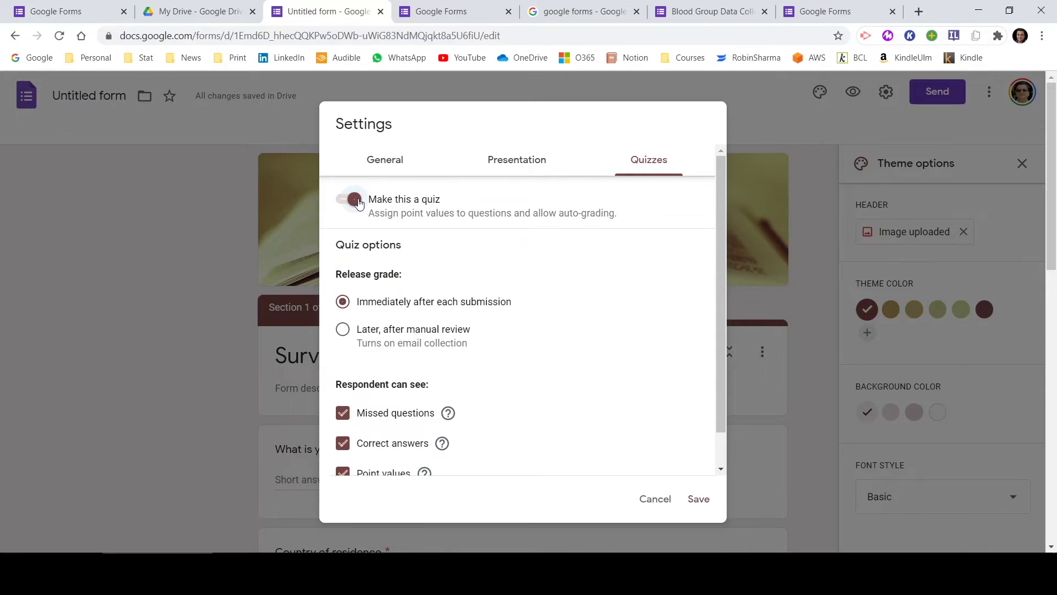
pyautogui.click(435, 277)
pyautogui.click(343, 330)
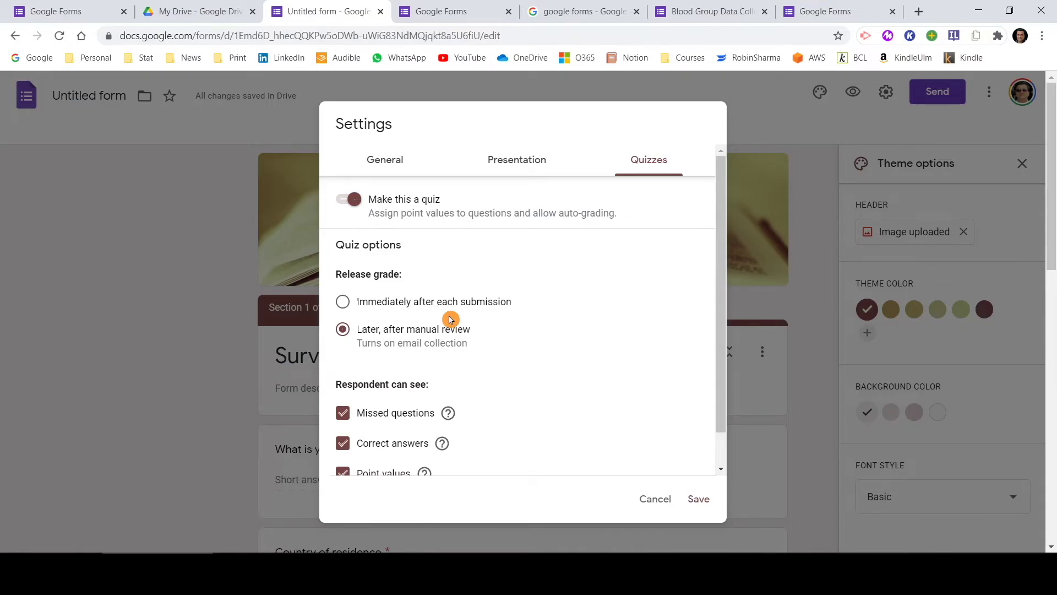
pyautogui.scroll(-1, 540, 334)
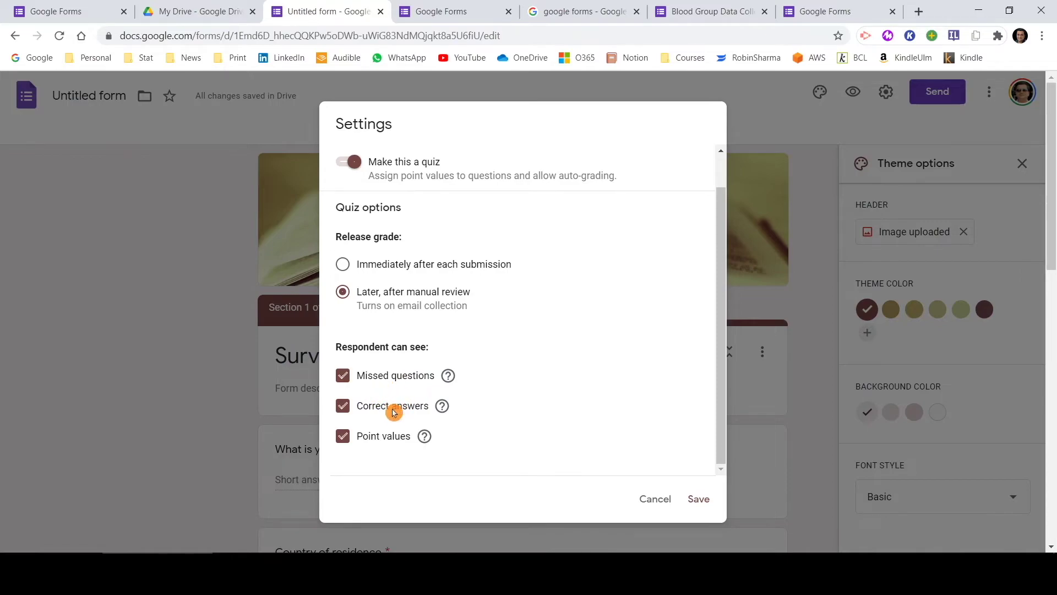
pyautogui.click(361, 416)
pyautogui.click(365, 445)
pyautogui.scroll(1, 502, 438)
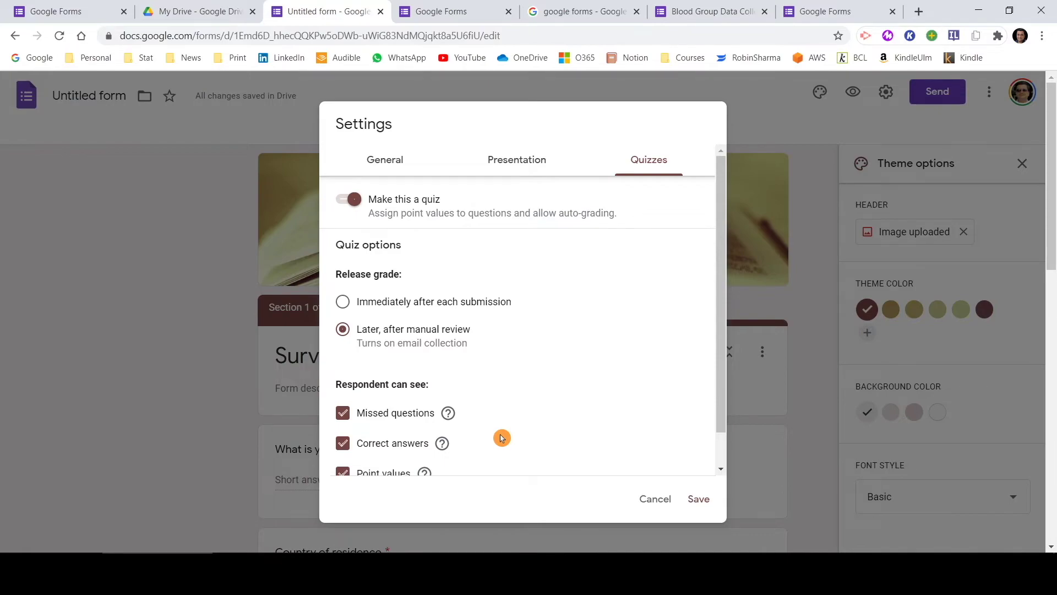
# Step: Turn quiz mode off, save the settings, and name the form file 'Survey Form'
pyautogui.click(352, 202)
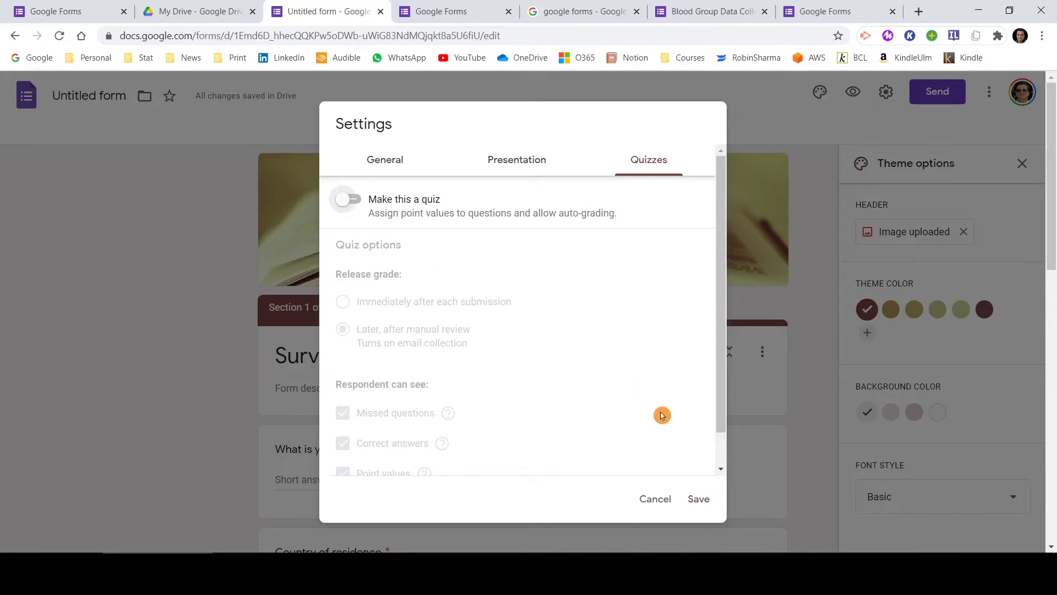
pyautogui.click(527, 167)
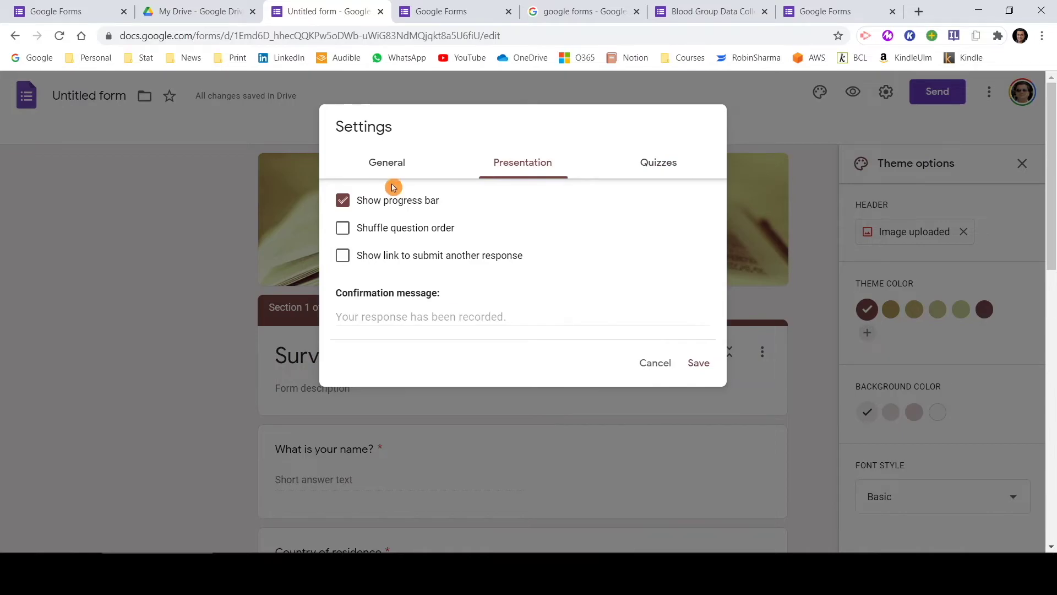
pyautogui.click(387, 166)
pyautogui.click(342, 200)
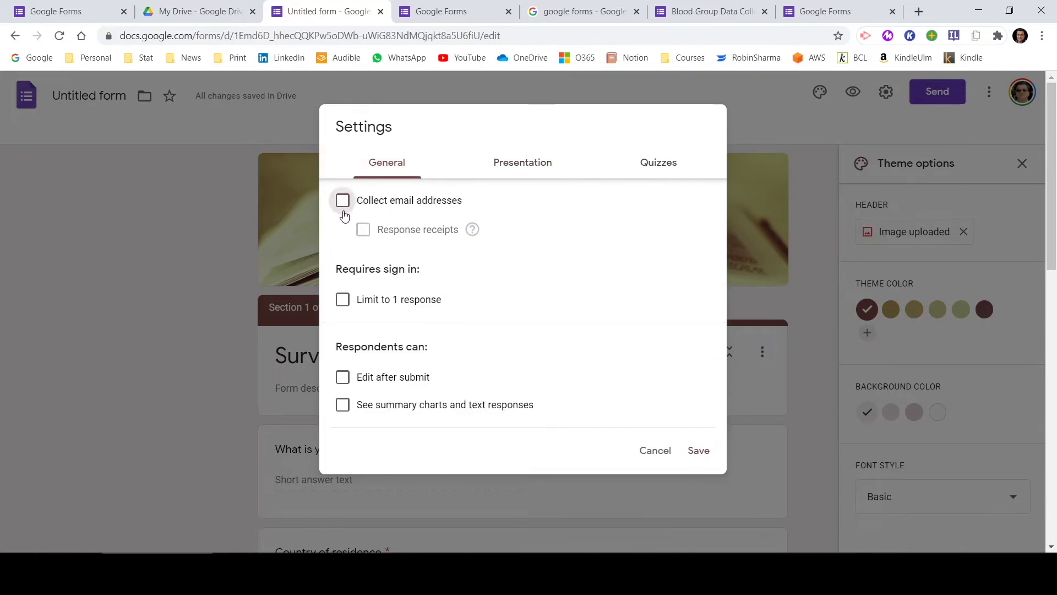
pyautogui.click(698, 451)
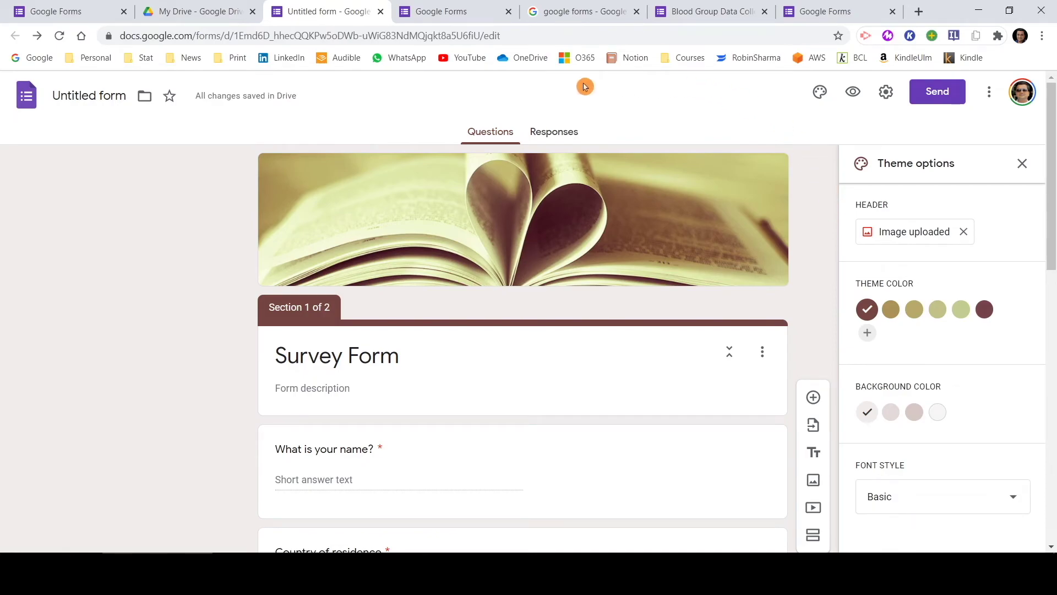
pyautogui.click(56, 97)
pyautogui.click(113, 106)
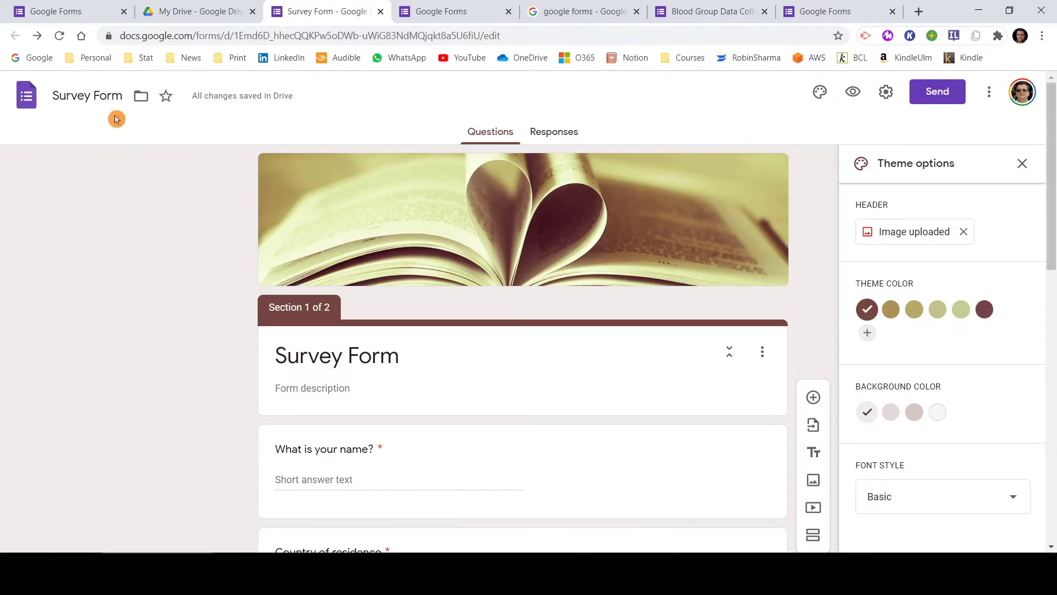
# Step: Check the move-to-folder options without moving, then star the Survey Form
pyautogui.click(141, 99)
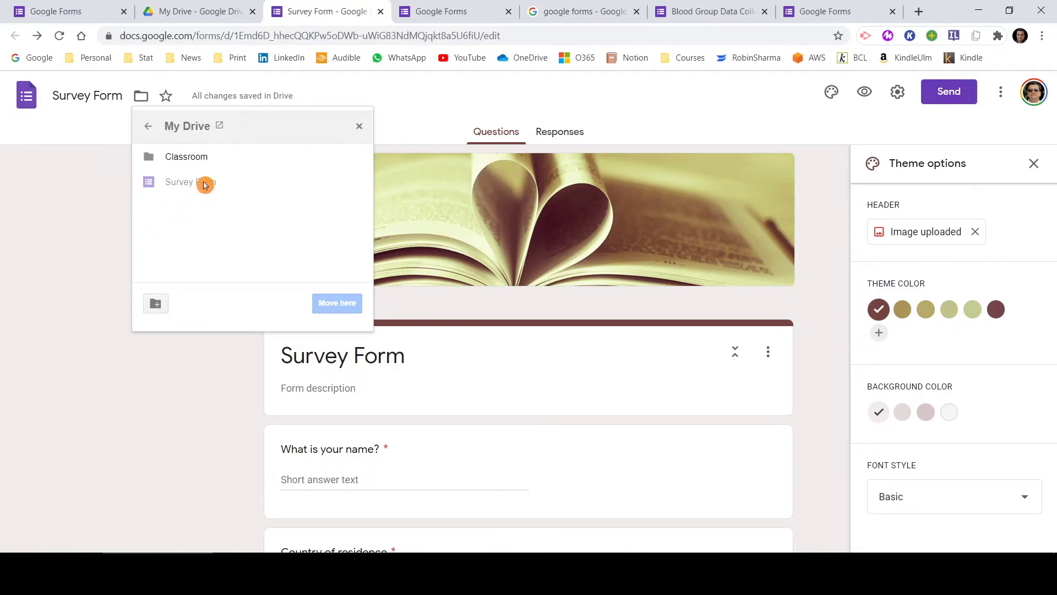
pyautogui.click(359, 126)
pyautogui.click(167, 101)
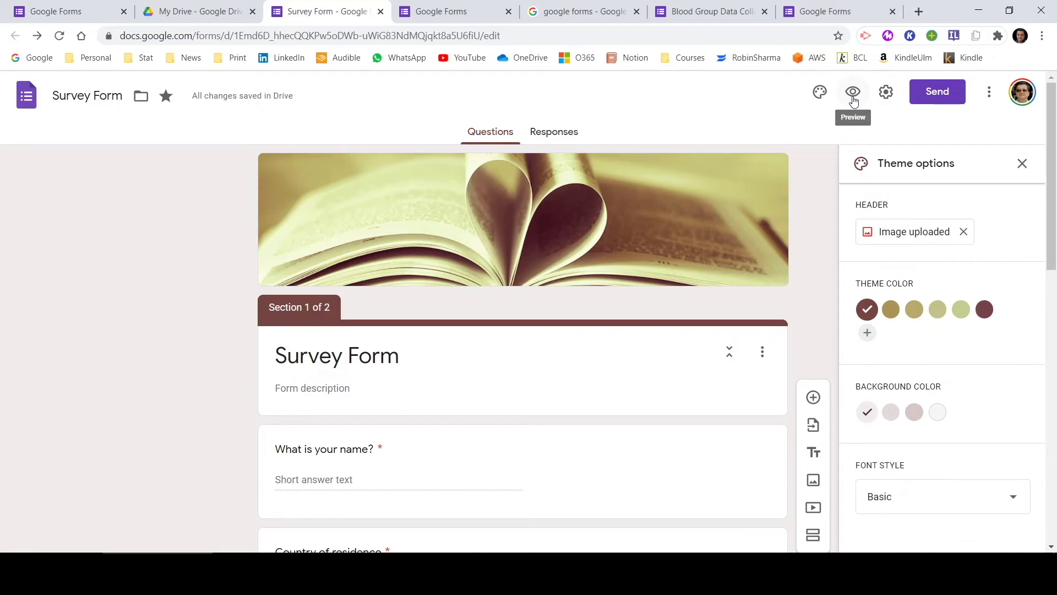
# Step: Preview the form and enter a test respondent name and India as the country
pyautogui.click(853, 92)
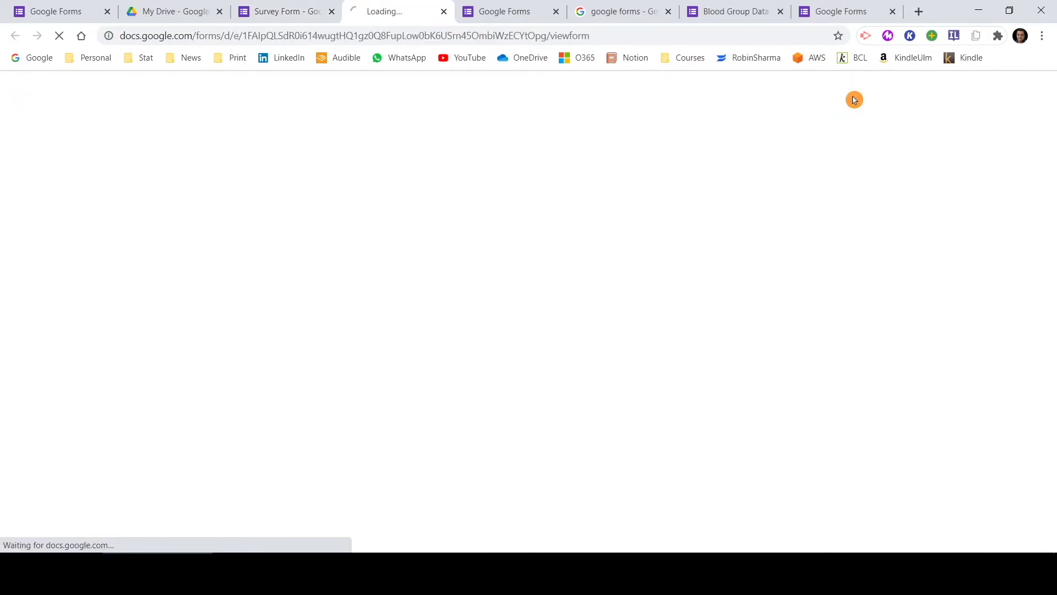
pyautogui.scroll(-2, 595, 224)
pyautogui.scroll(2, 595, 224)
pyautogui.scroll(-2, 609, 209)
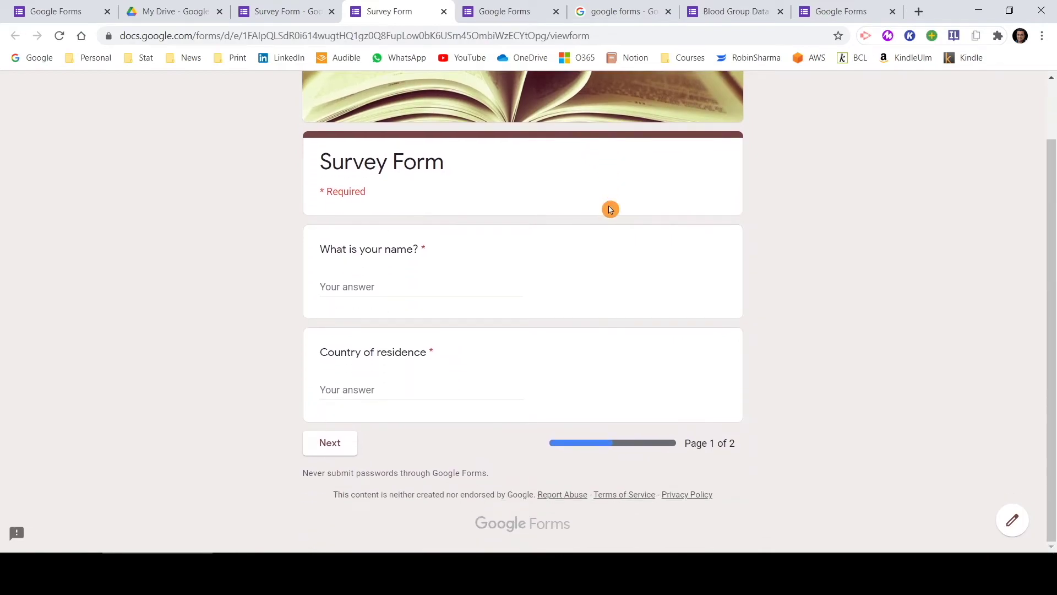
pyautogui.scroll(2, 609, 208)
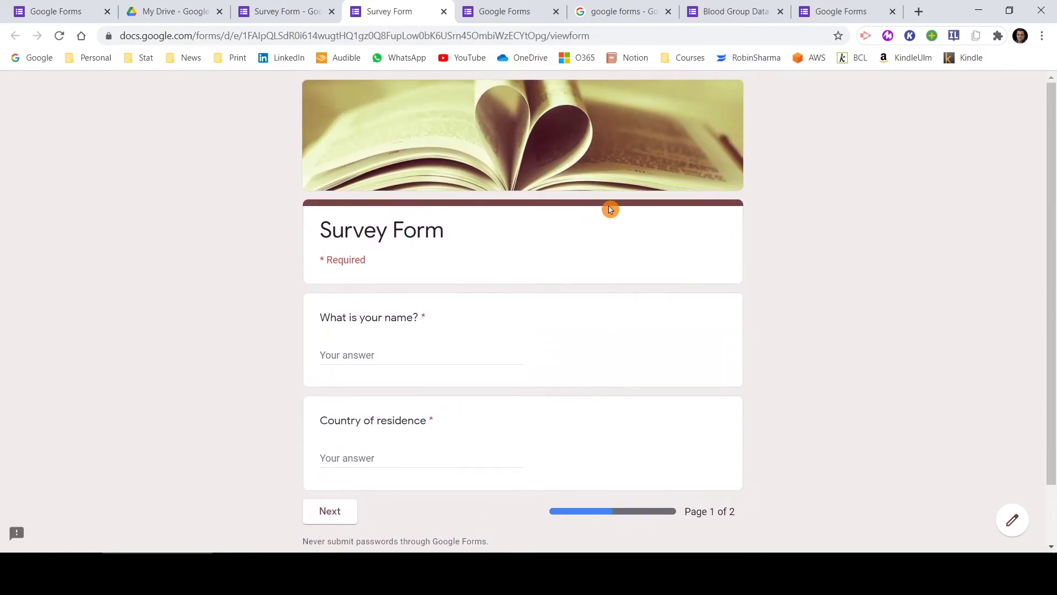
pyautogui.click(360, 355)
pyautogui.press('Tab')
pyautogui.write('India')
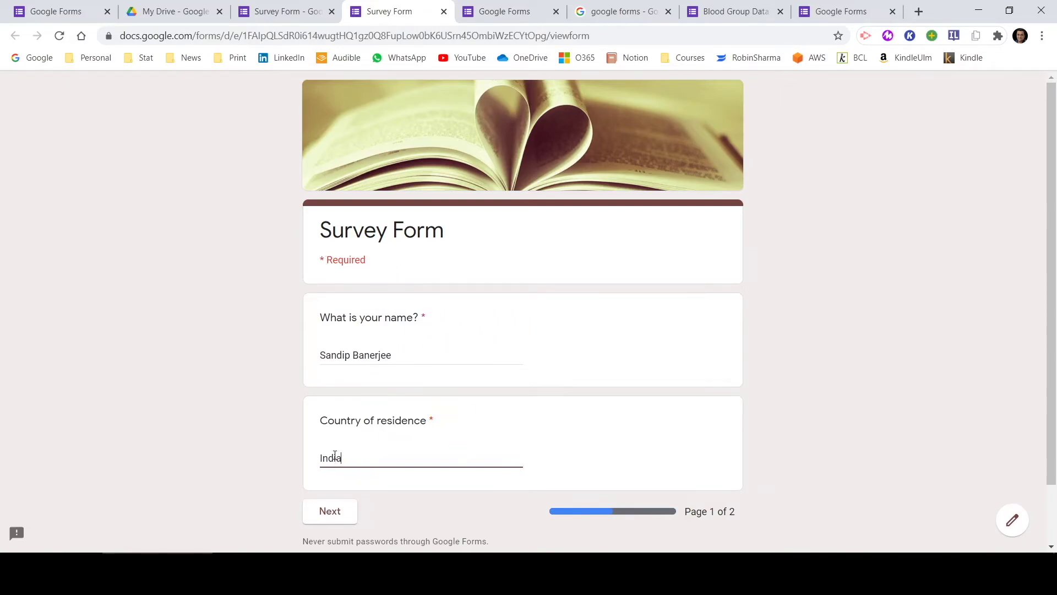
# Step: Clear the country to confirm it is required, re-enter India and continue to page 2
pyautogui.moveTo(349, 456); pyautogui.dragTo(308, 454)
pyautogui.press('BackSpace')
pyautogui.click(328, 511)
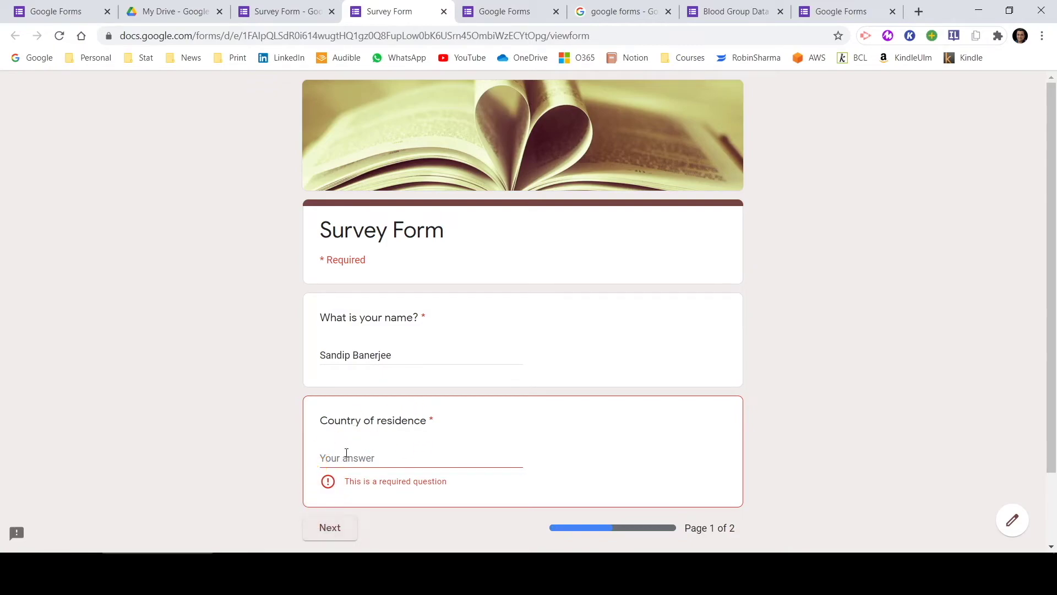
pyautogui.click(422, 458)
pyautogui.write('India')
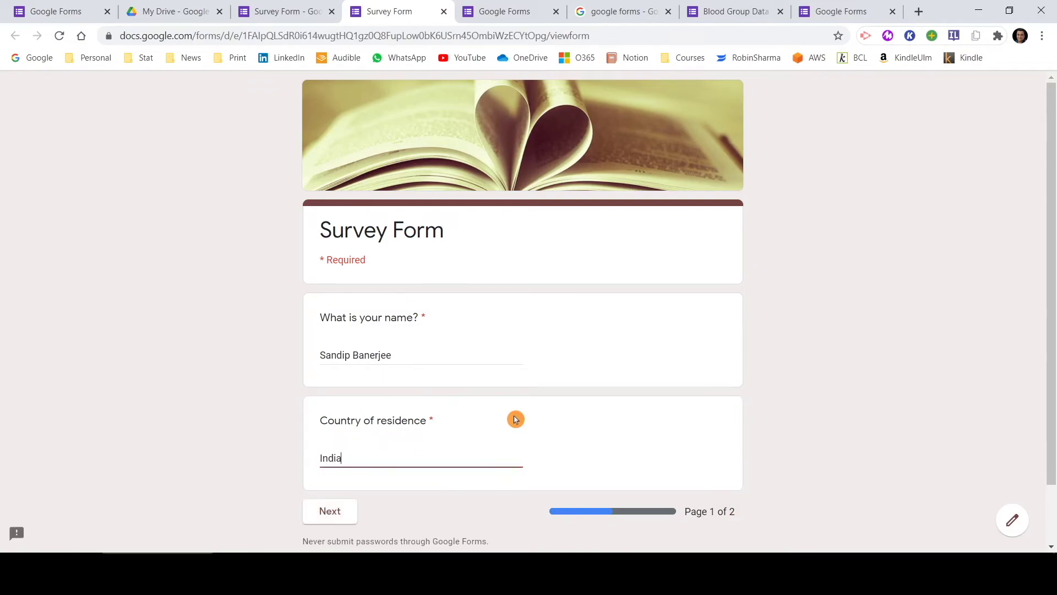
pyautogui.click(324, 514)
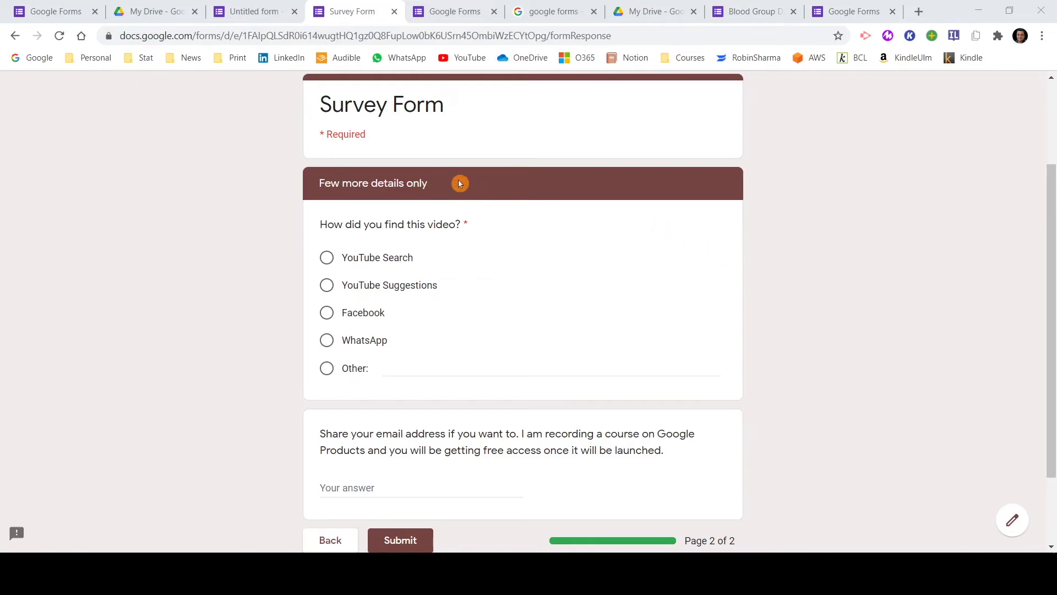
# Step: Answer YouTube Search for how the video was found and submit the test response
pyautogui.click(327, 258)
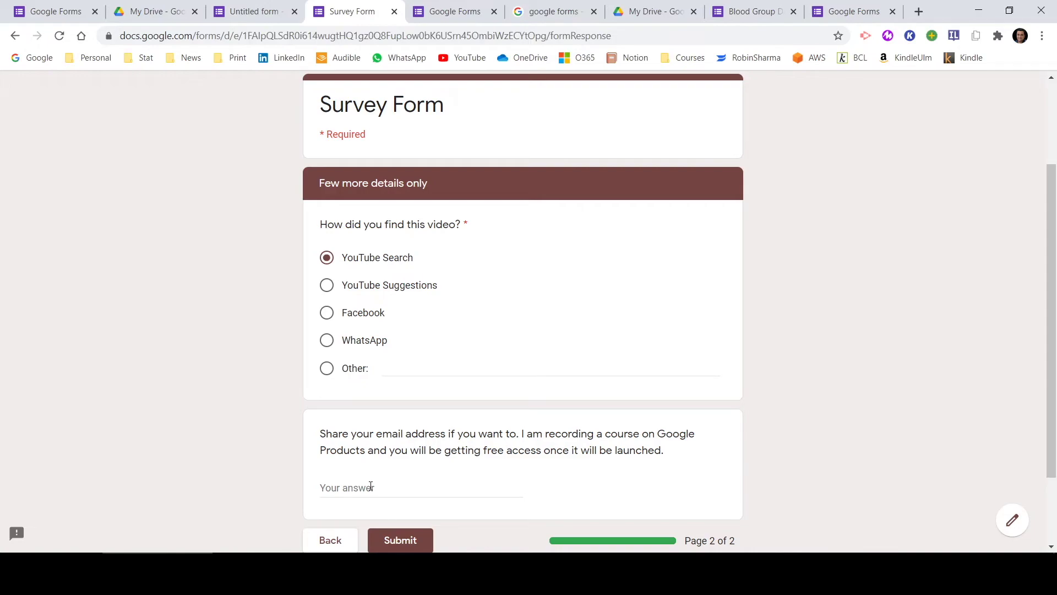
pyautogui.click(402, 540)
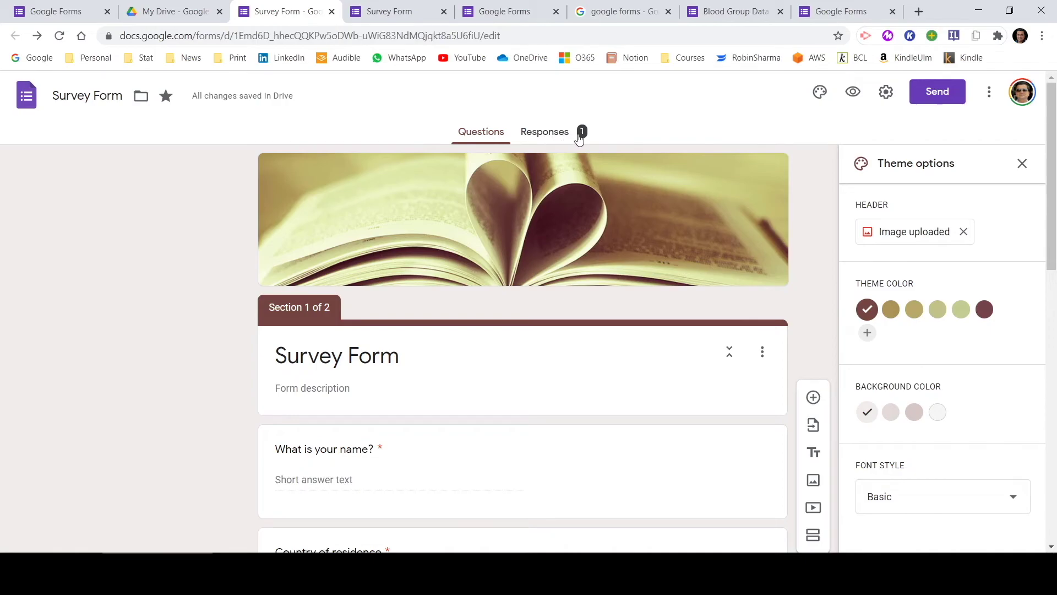
# Step: Review the response summary, then the Question view through question 2
pyautogui.click(544, 137)
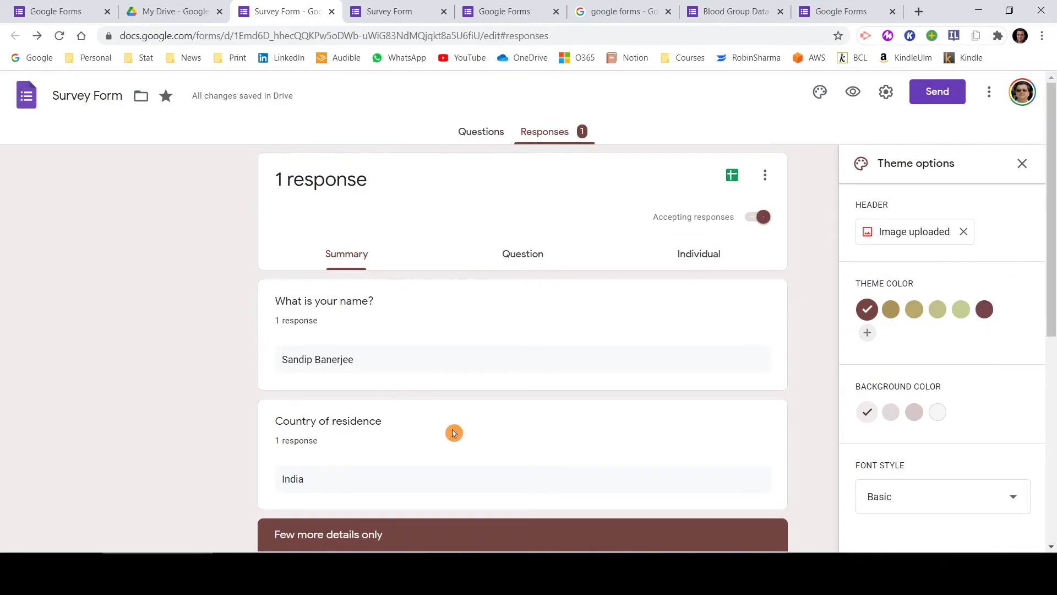
pyautogui.scroll(-5, 452, 424)
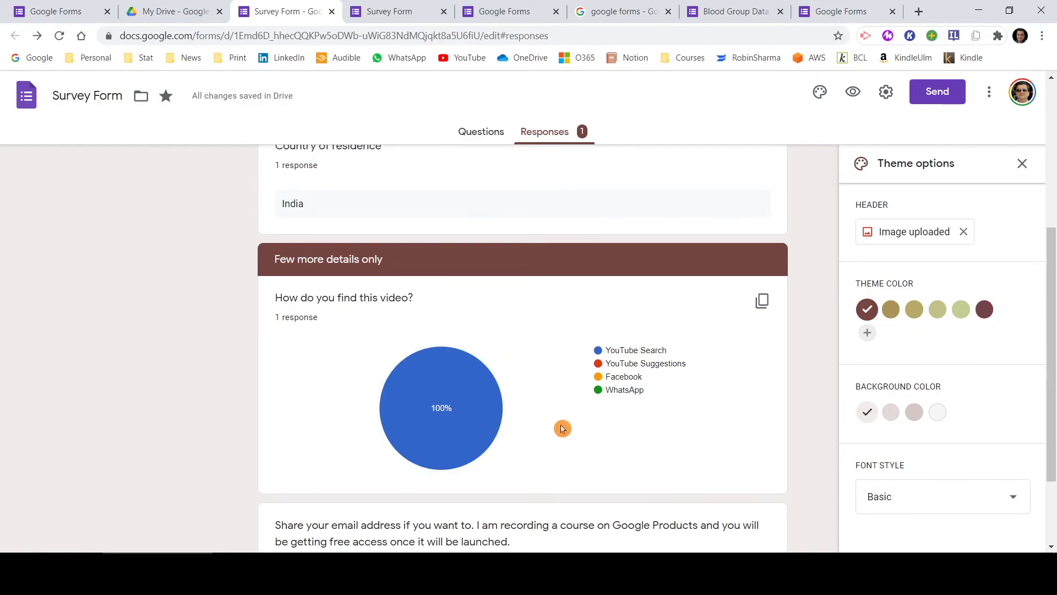
pyautogui.scroll(-2, 553, 385)
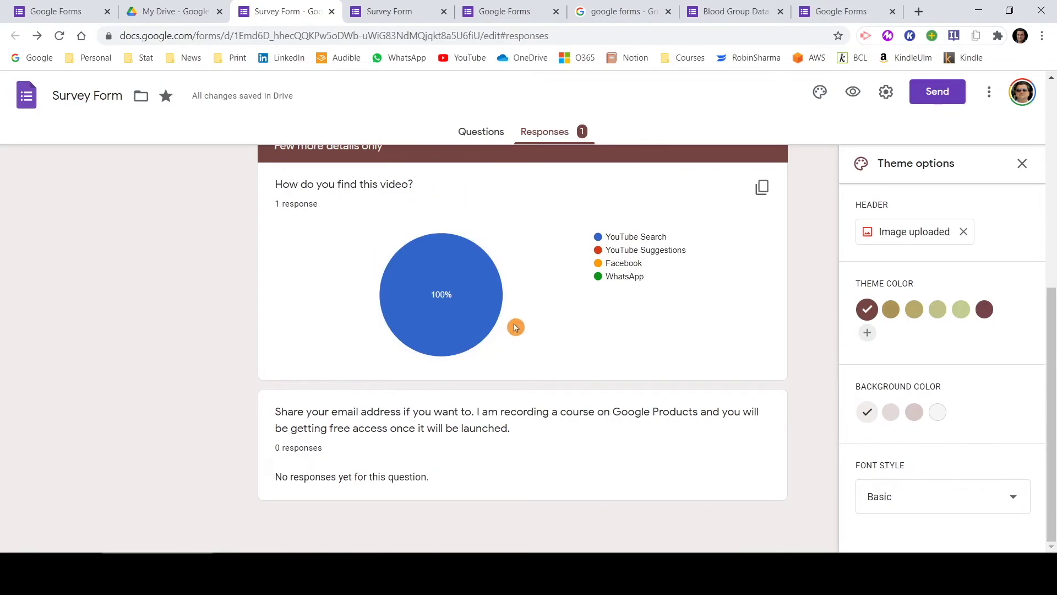
pyautogui.scroll(7, 538, 330)
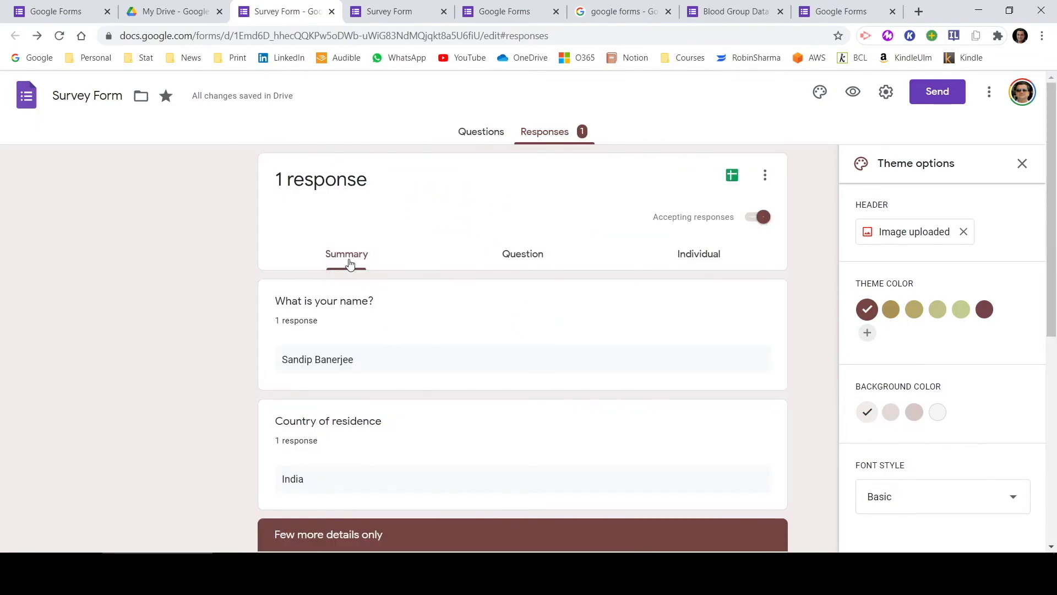
pyautogui.click(526, 257)
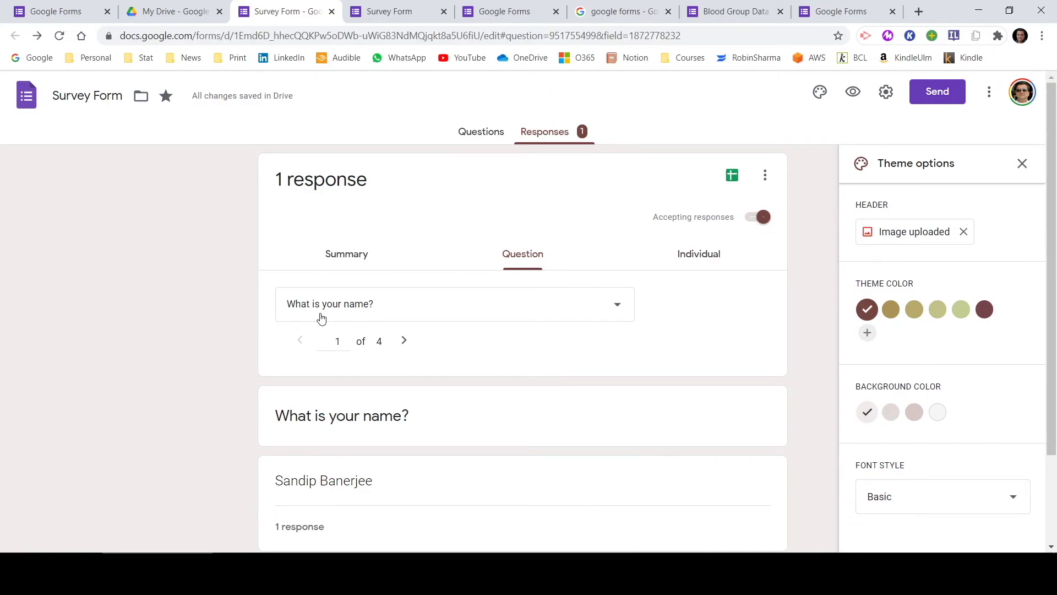
pyautogui.click(405, 344)
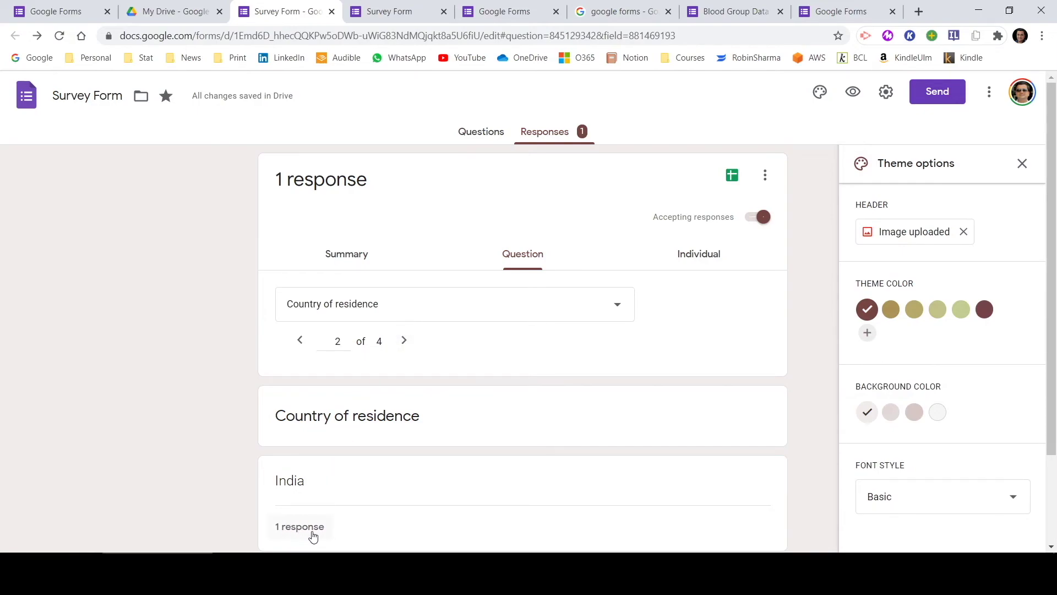
pyautogui.scroll(-2, 342, 526)
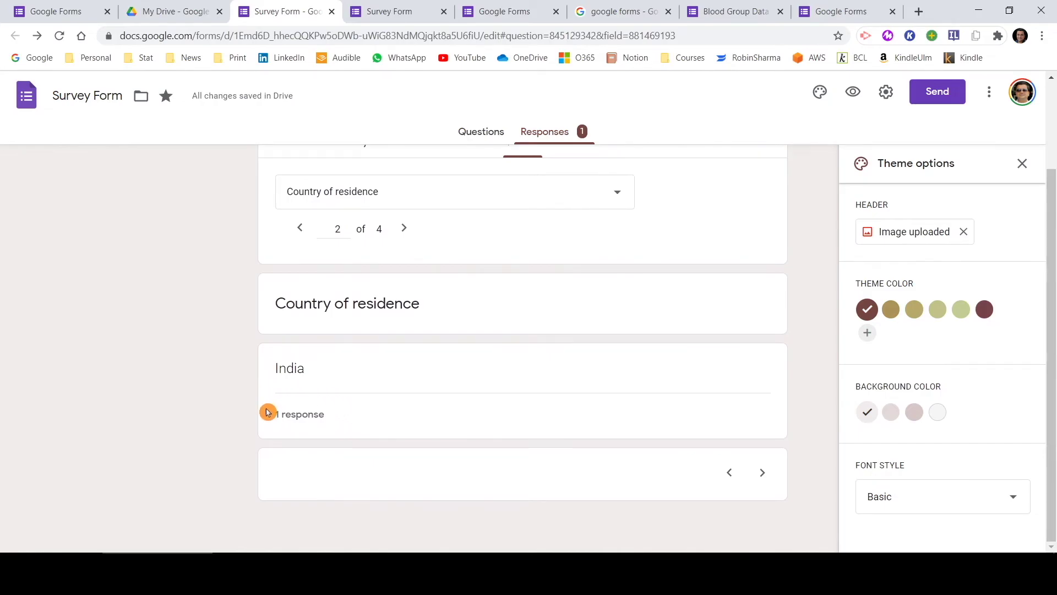
# Step: Read through the complete submission in the Individual view
pyautogui.click(333, 422)
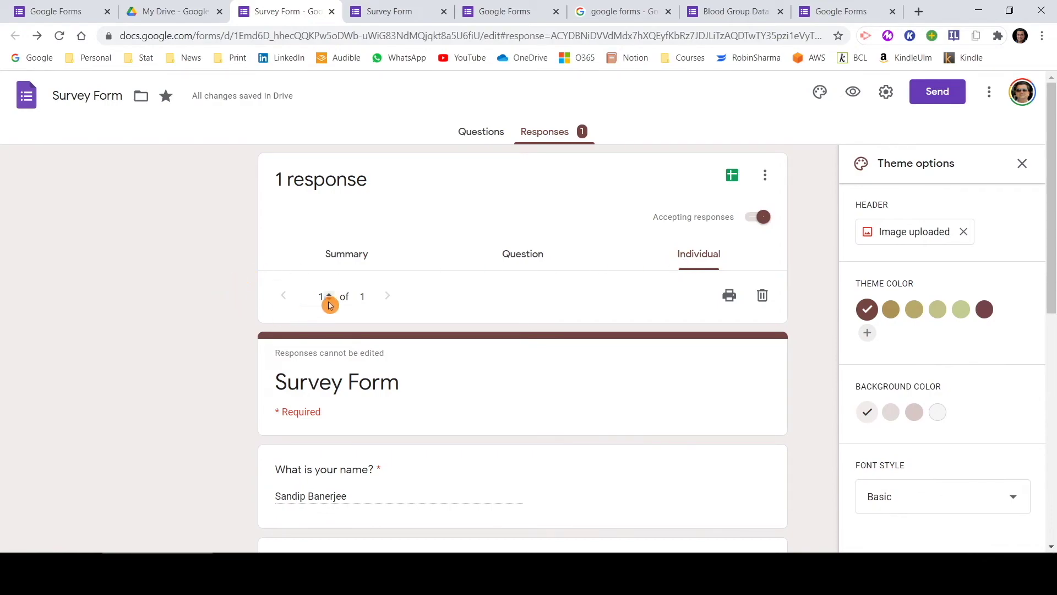
pyautogui.scroll(-9, 432, 413)
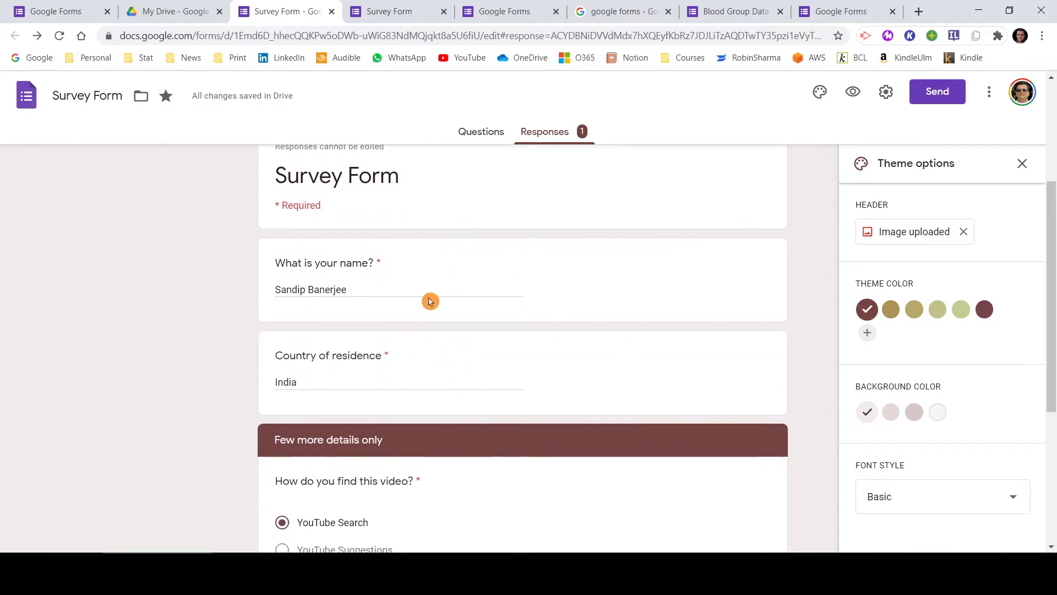
pyautogui.scroll(3, 415, 308)
pyautogui.scroll(6, 411, 312)
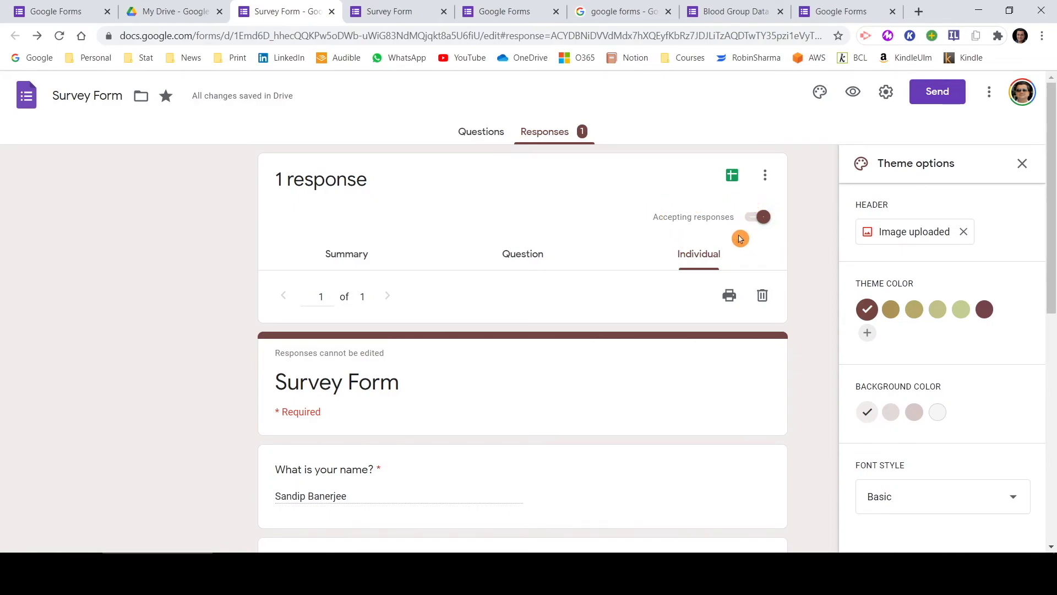
# Step: Turn Accepting responses off and back on
pyautogui.click(793, 229)
pyautogui.click(763, 219)
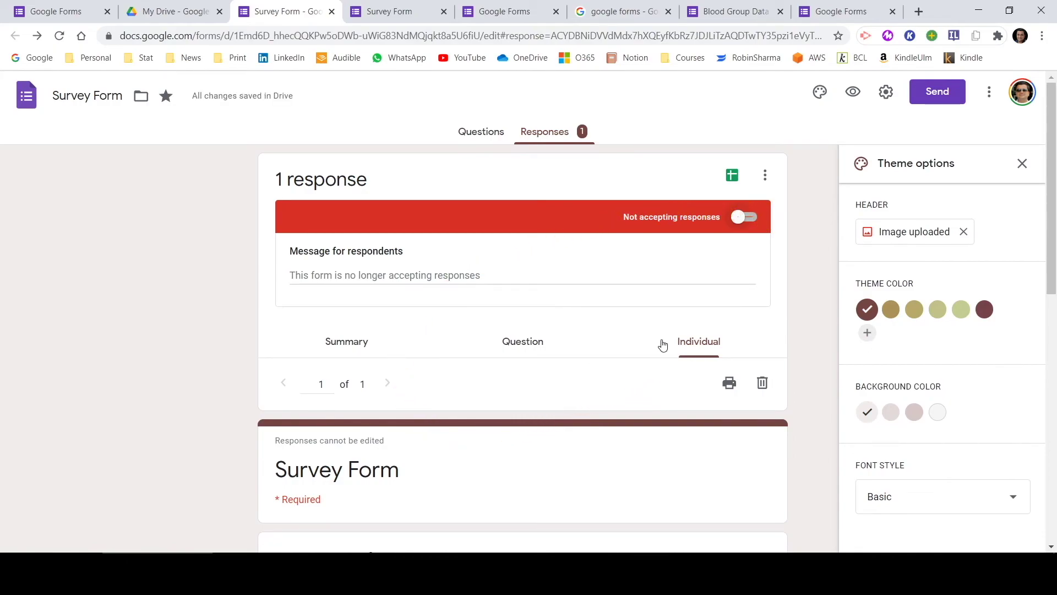
pyautogui.click(739, 220)
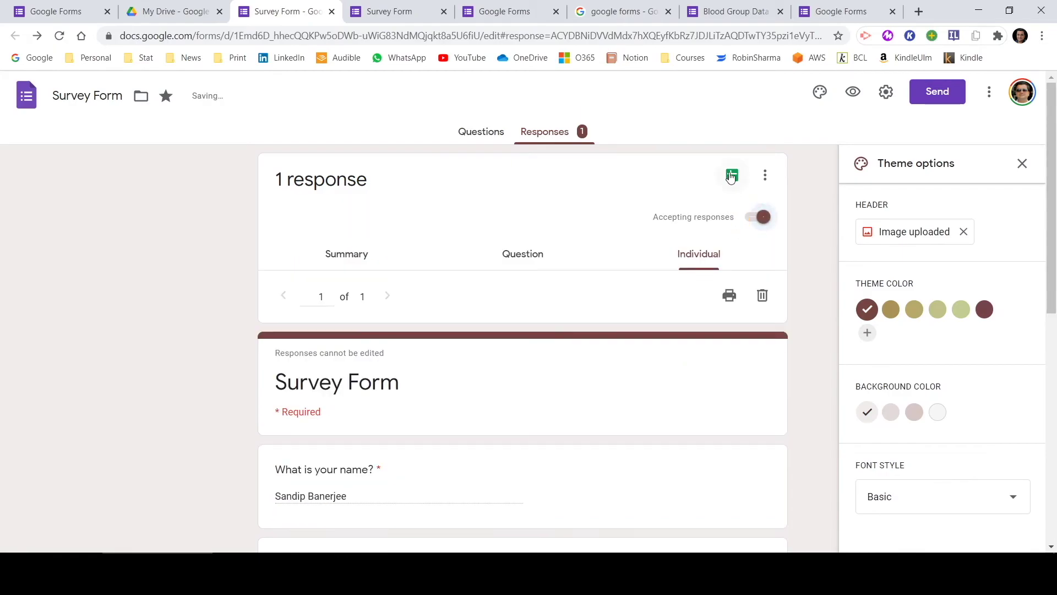
# Step: Link responses to a new spreadsheet named 'Survey Form (Responses)'
pyautogui.click(732, 183)
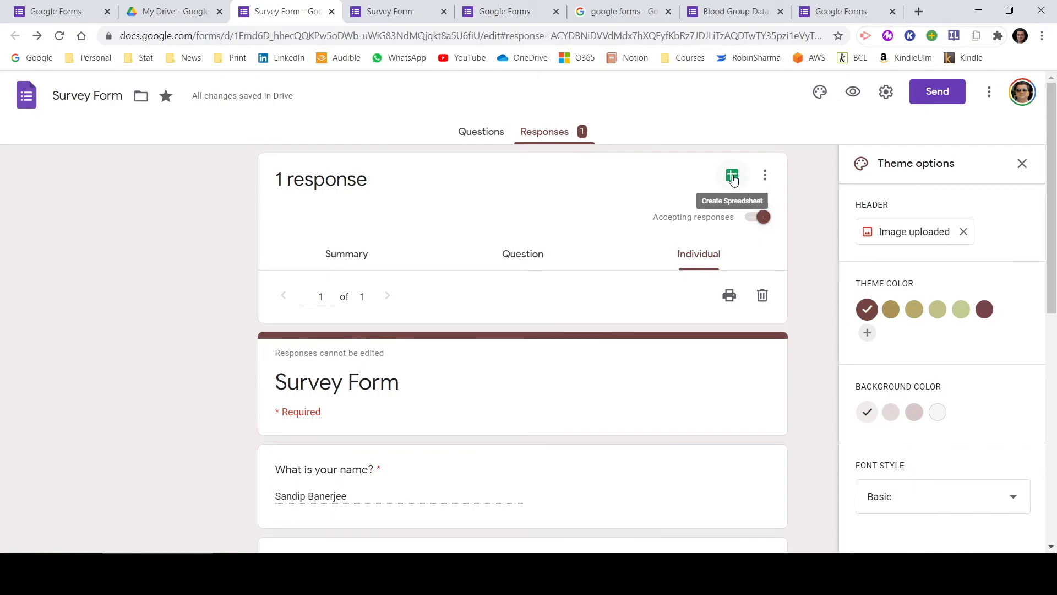
pyautogui.click(733, 178)
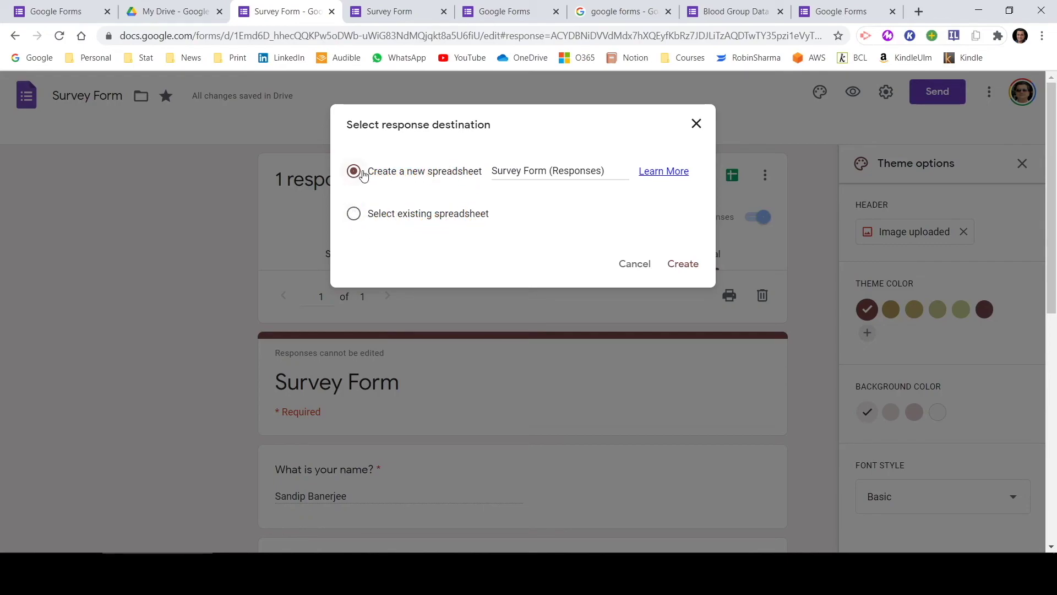
pyautogui.click(684, 266)
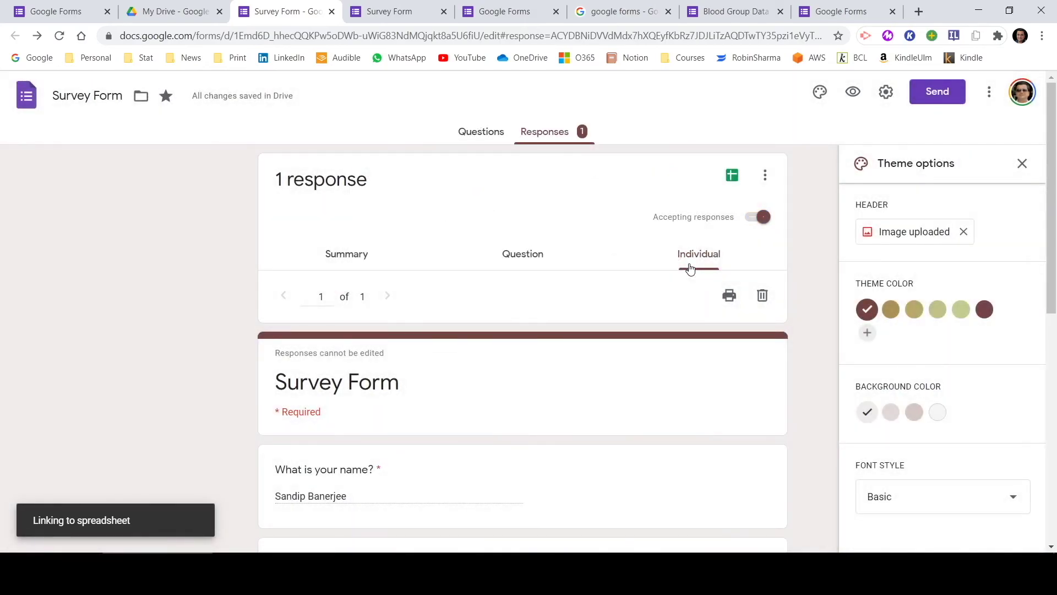
pyautogui.click(690, 268)
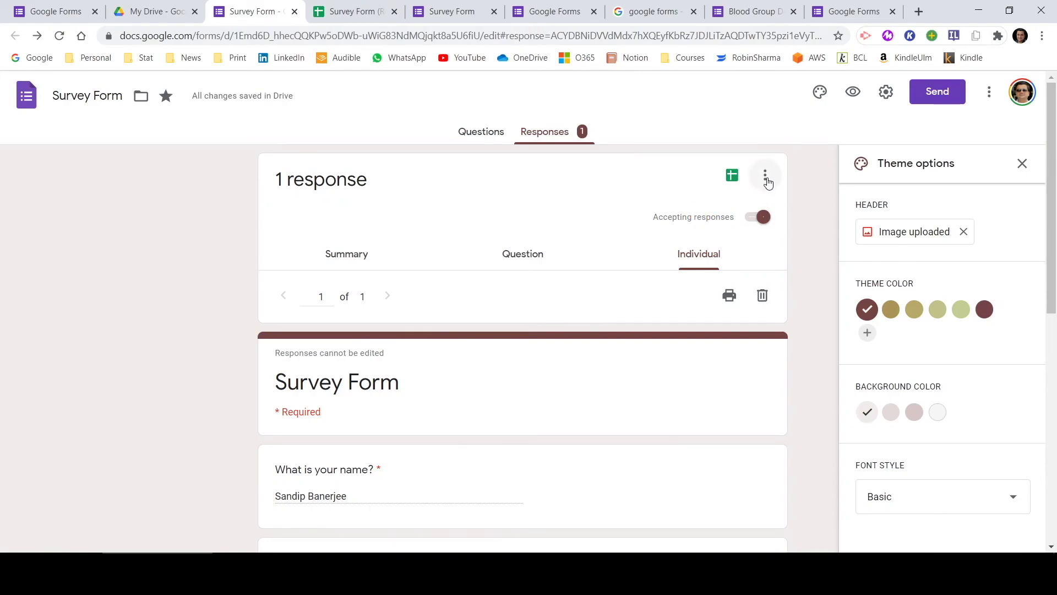
pyautogui.click(766, 176)
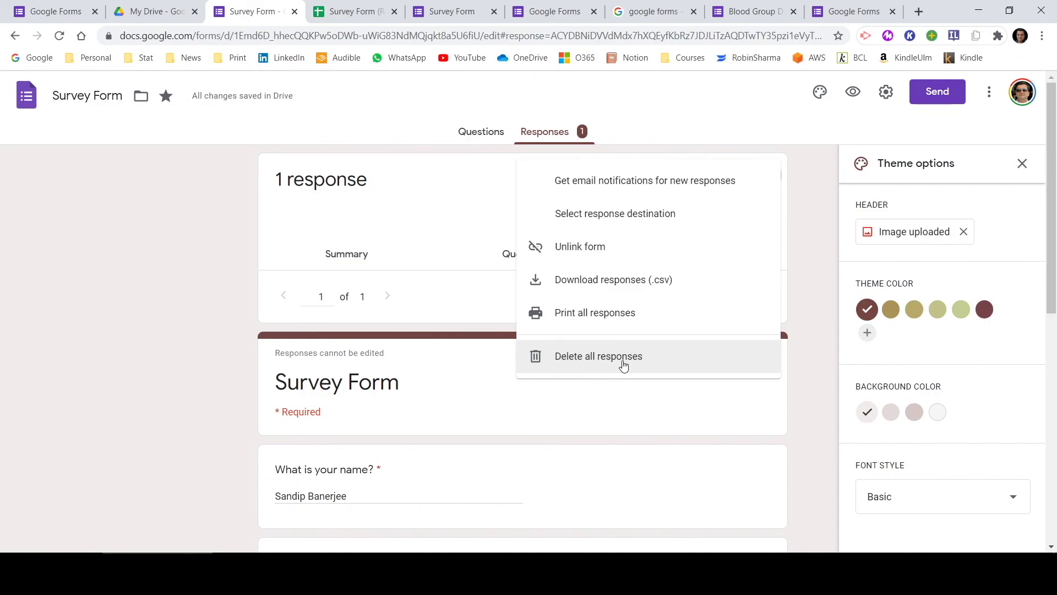
pyautogui.click(805, 277)
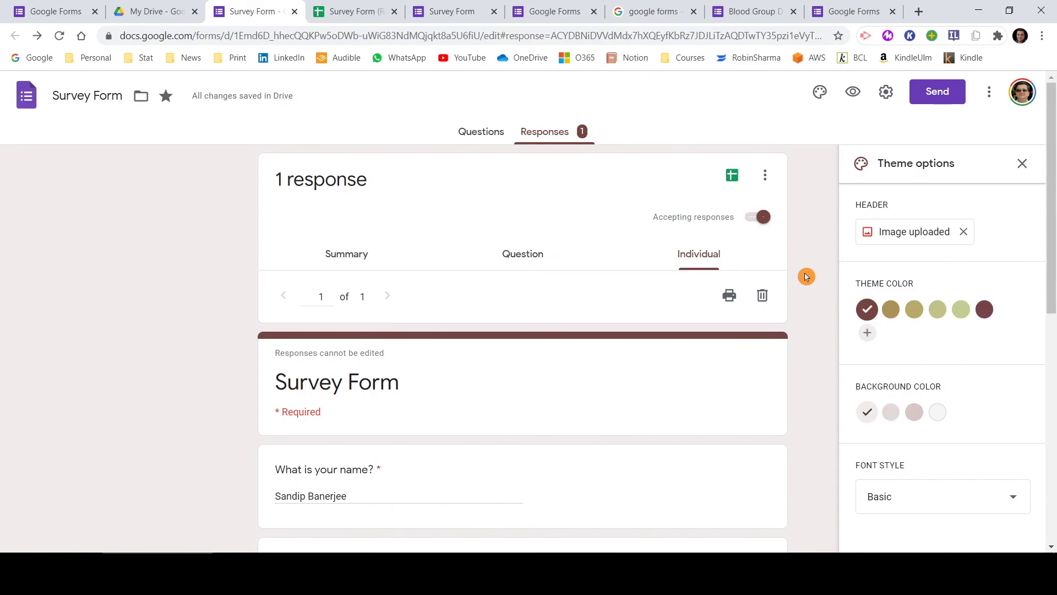
# Step: Open the Send form dialog and switch from e-mail to the link option
pyautogui.click(934, 94)
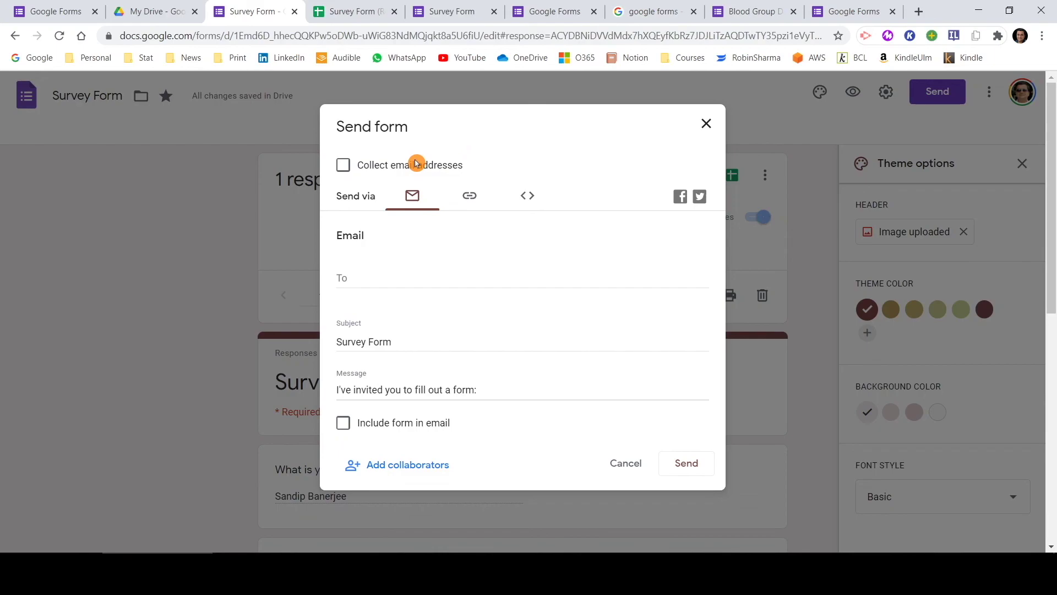
pyautogui.click(360, 280)
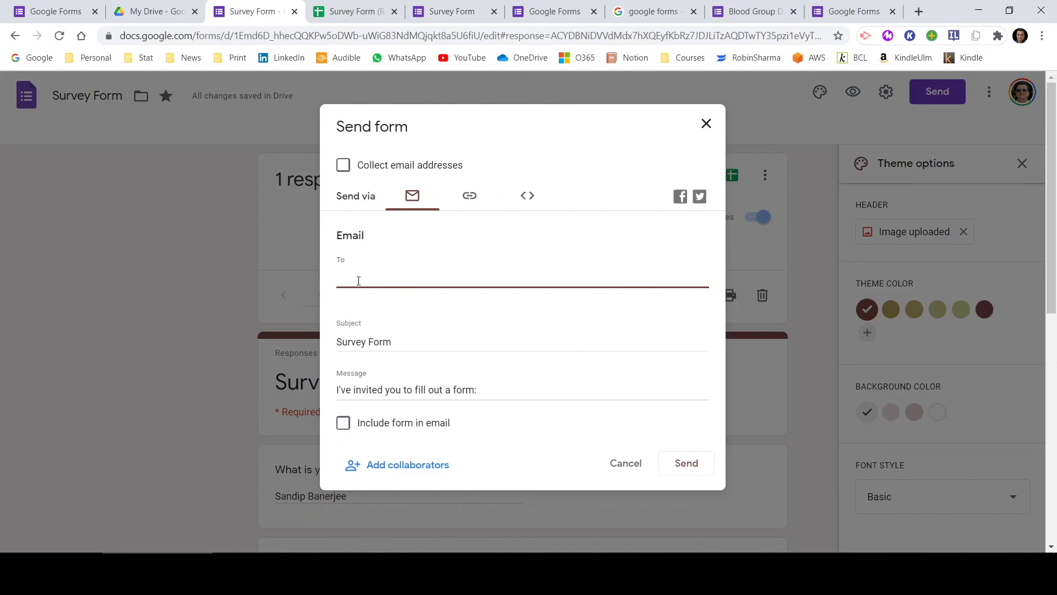
pyautogui.click(471, 199)
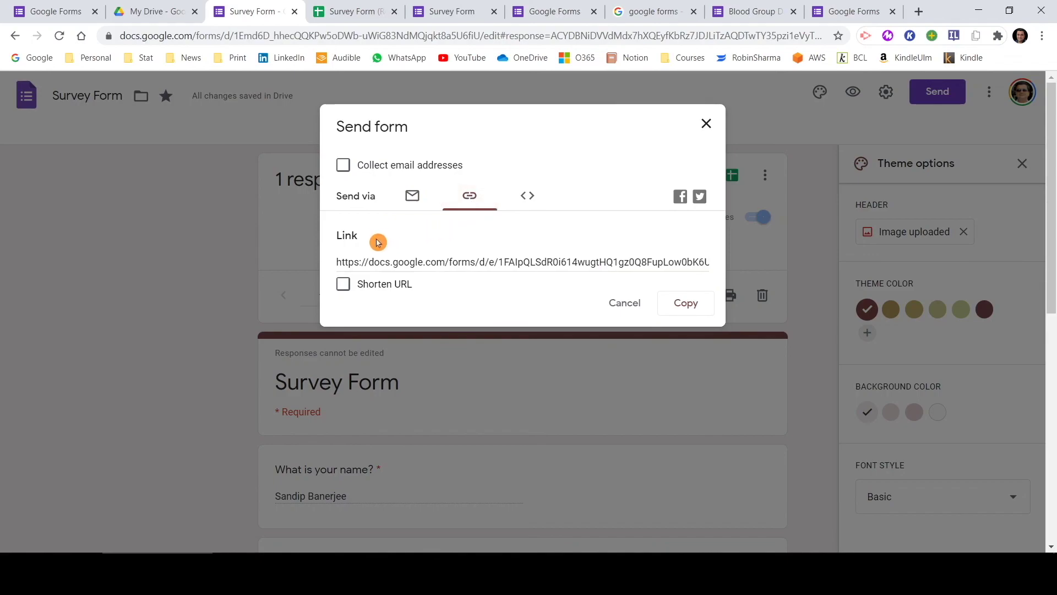
pyautogui.click(576, 279)
pyautogui.click(665, 280)
pyautogui.click(680, 287)
pyautogui.click(633, 255)
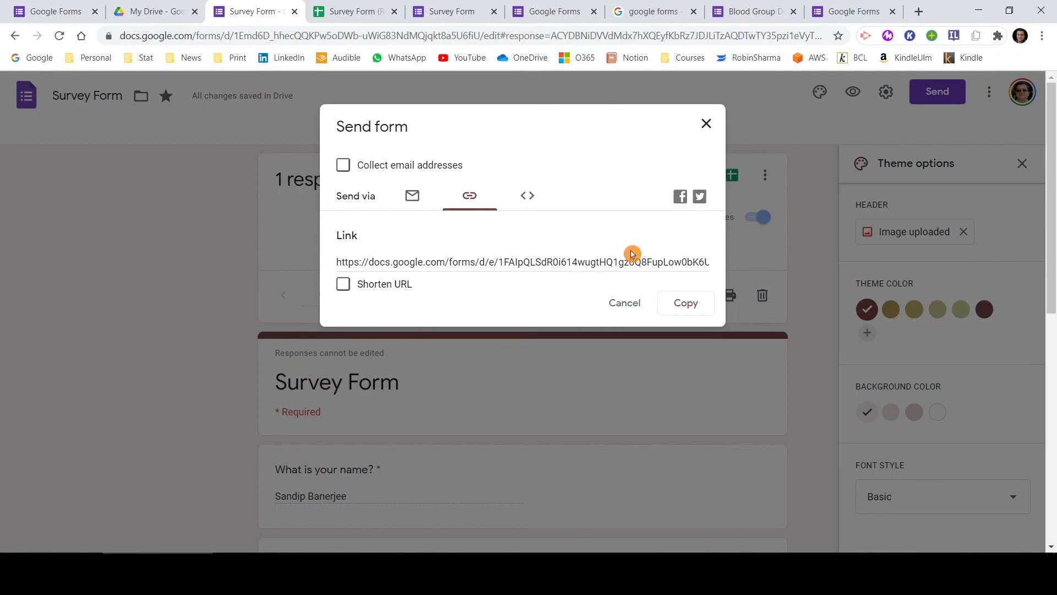
# Step: Shorten the share link and copy it, glance at the embed code, then return to the link
pyautogui.click(343, 284)
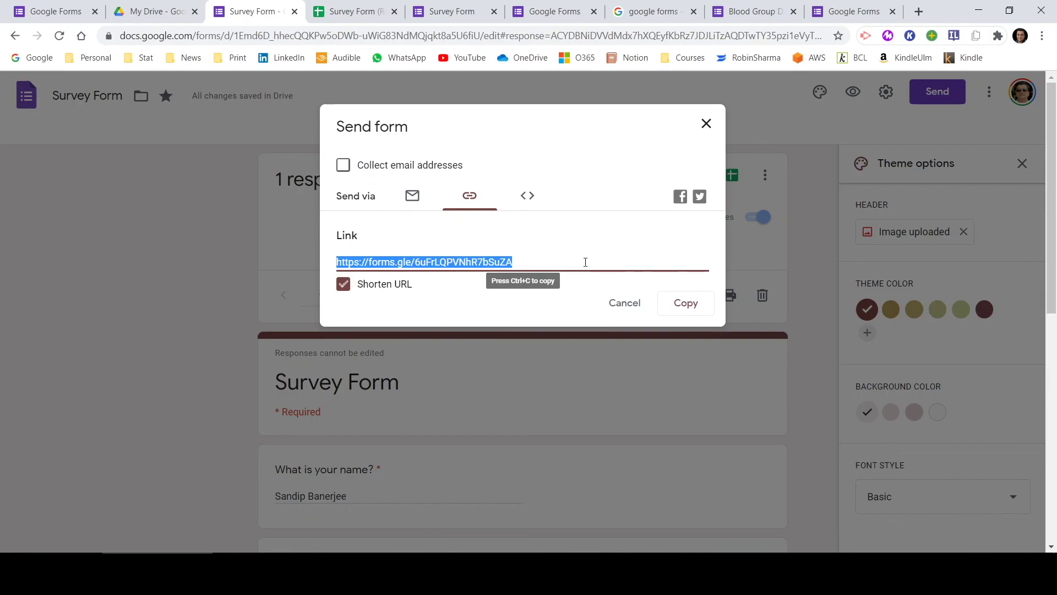
pyautogui.click(686, 306)
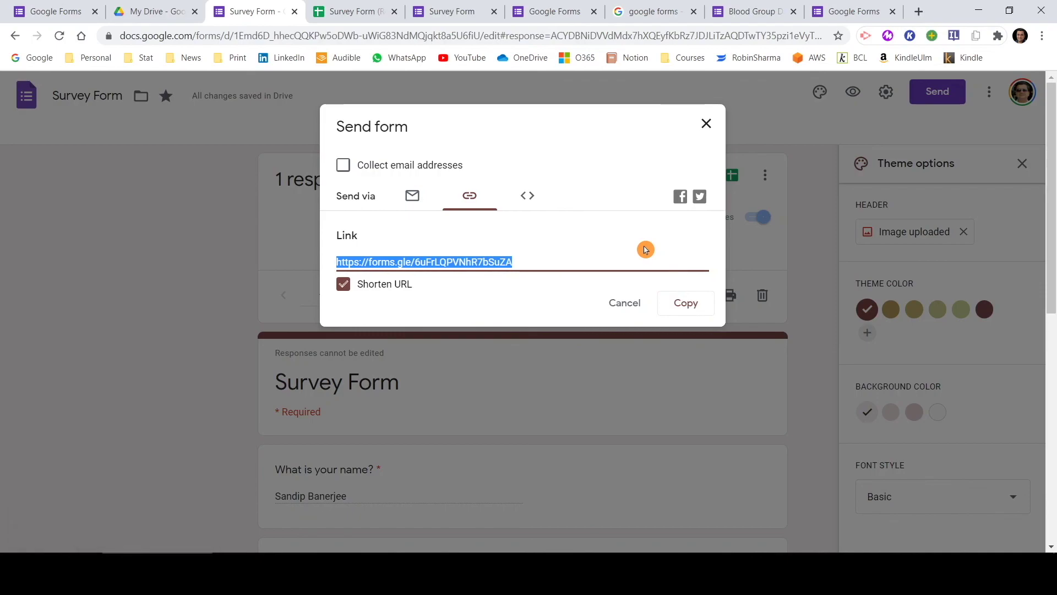
pyautogui.click(527, 200)
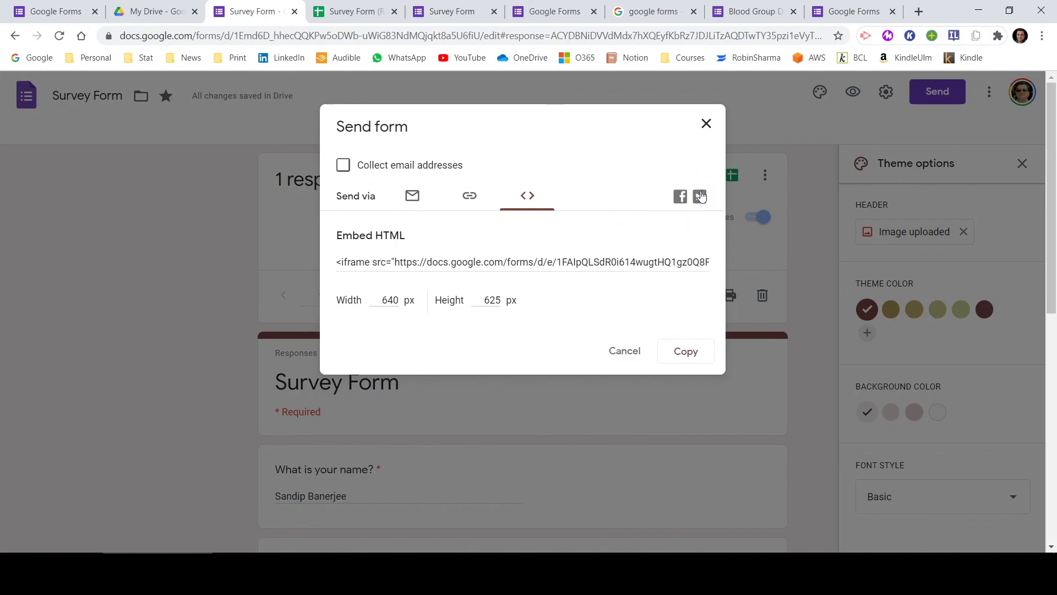
pyautogui.click(470, 195)
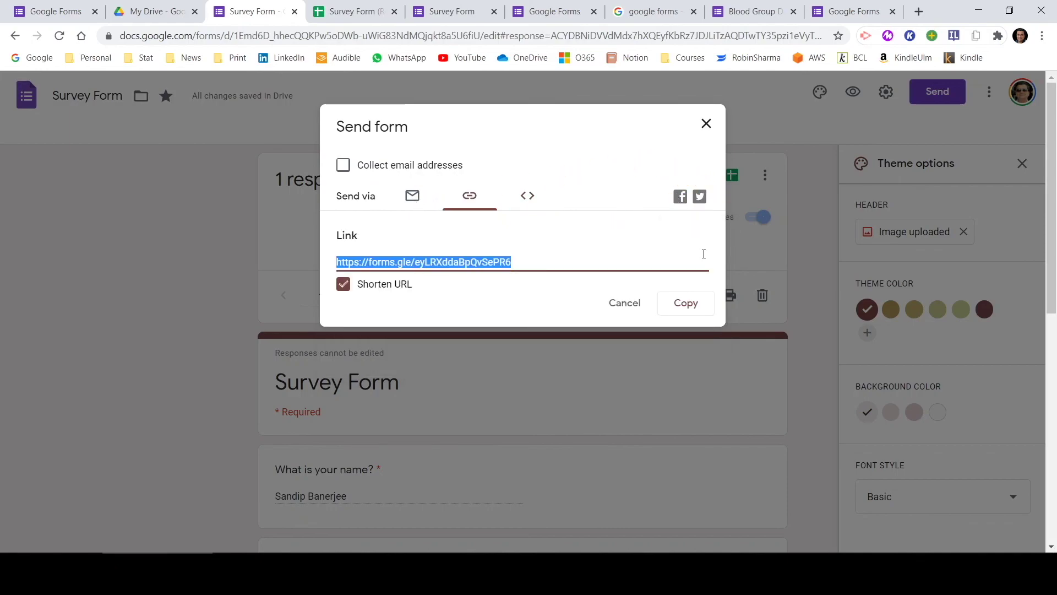